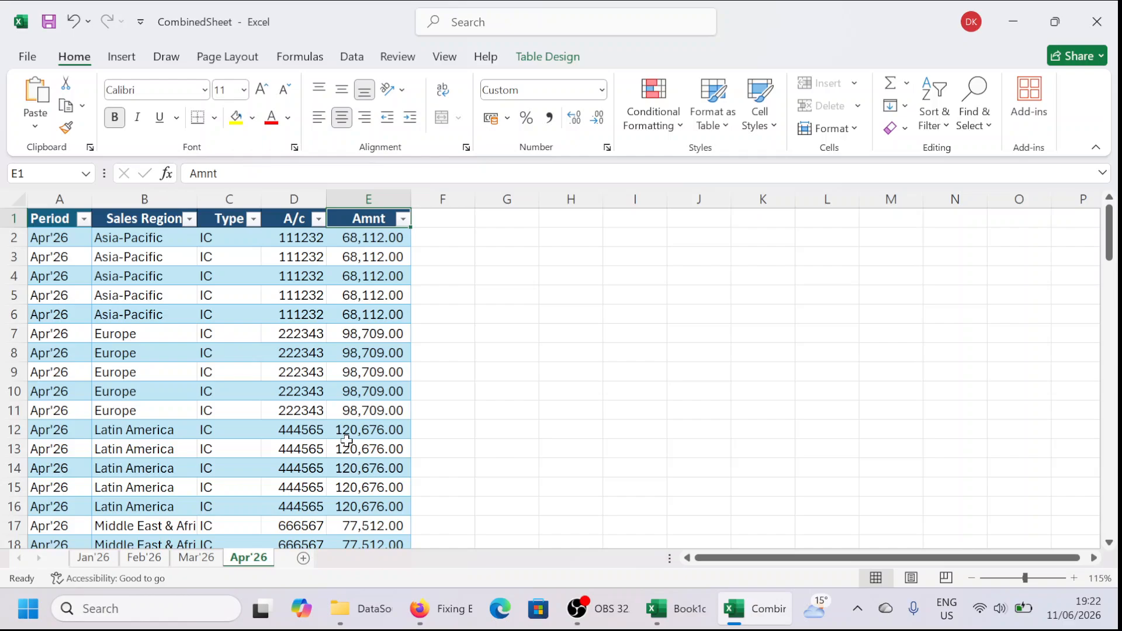
Step: Review the CombinedSheet workbook's monthly sheets and examine the full extent of the Jan'26 table
left_click(591, 434)
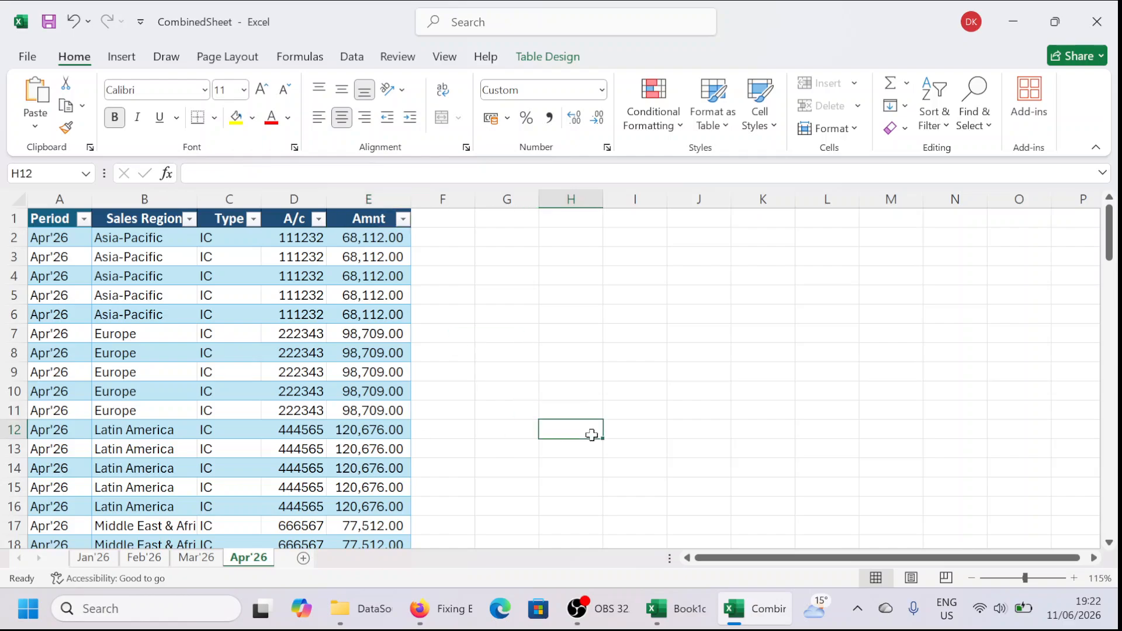
key("ctrl+Page_Up")
key("ctrl+Page_Up")
key("ctrl+Page_Up")
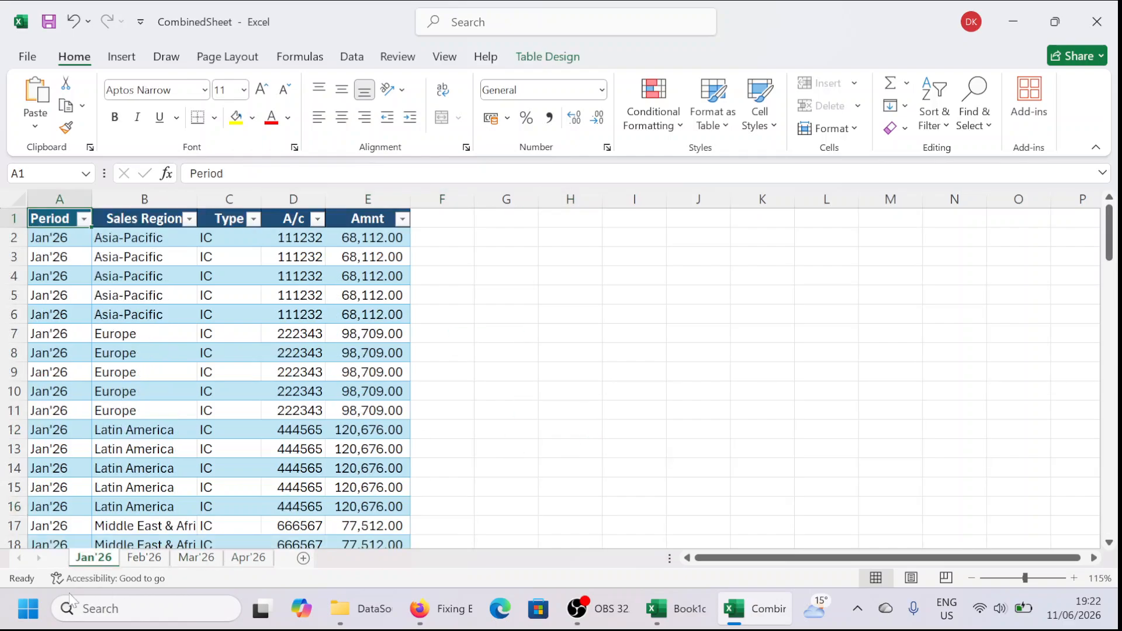
left_click(117, 487)
key("ctrl+Up")
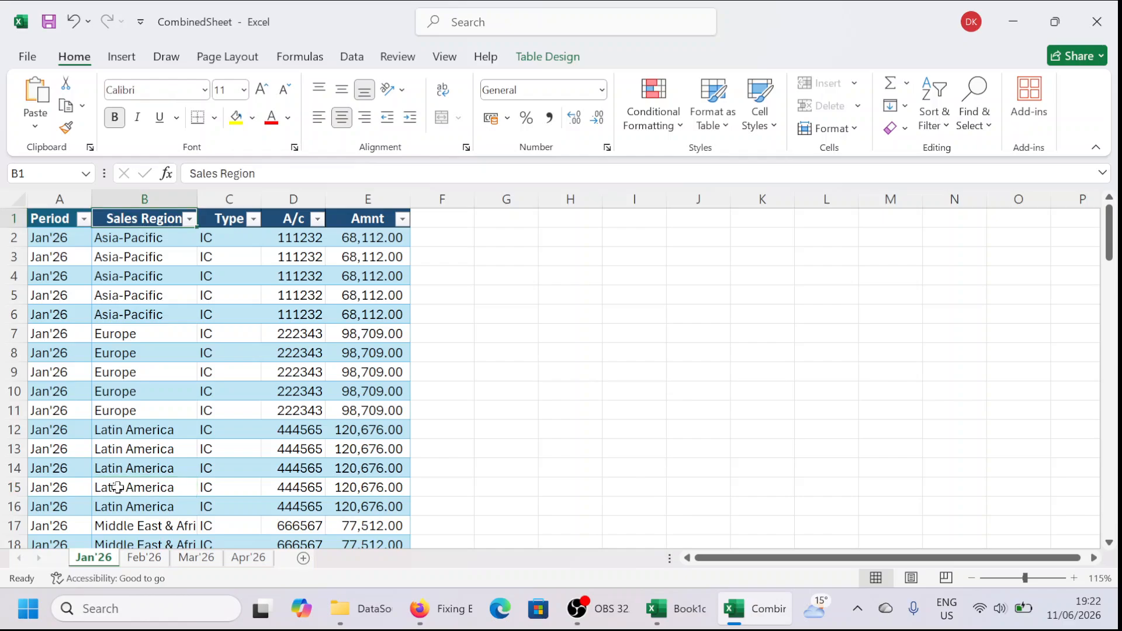
key("ctrl+Left")
key("ctrl+Right")
key("ctrl+Down")
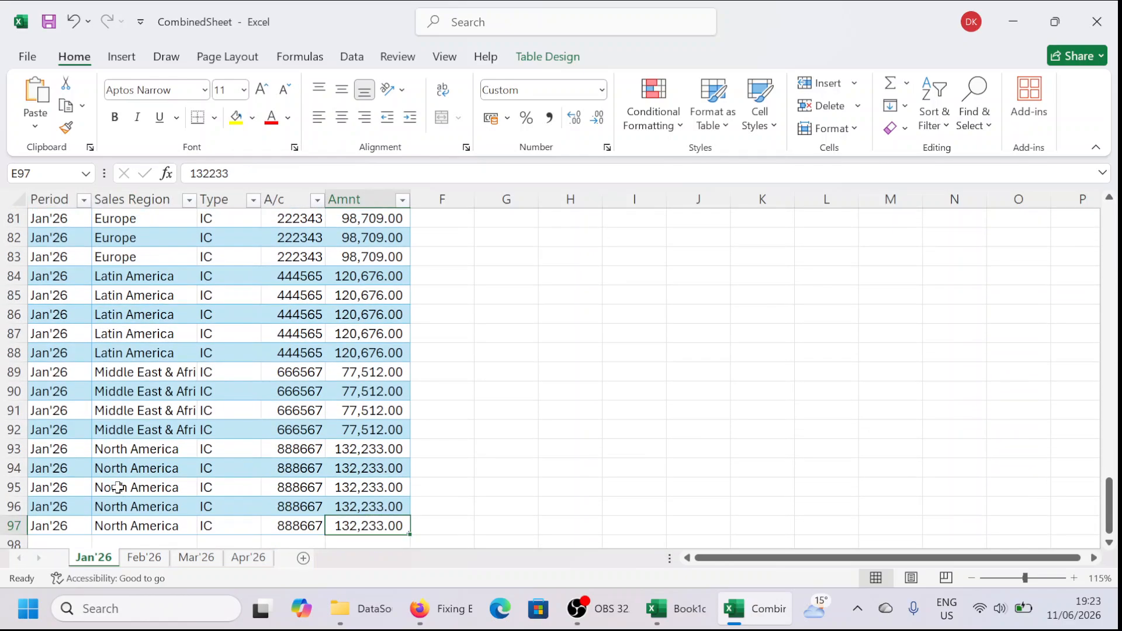
left_click(437, 430)
left_click(605, 393)
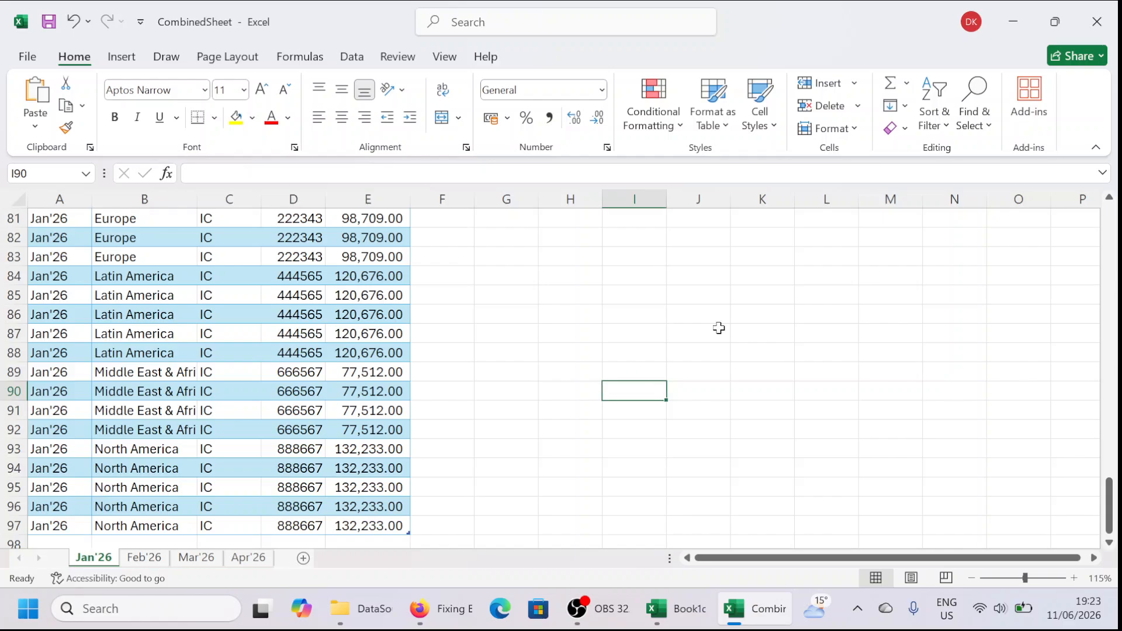
Step: Close the CombinedSheet workbook and select an empty cell on Sheet2 of Book1dd
left_click(1117, 7)
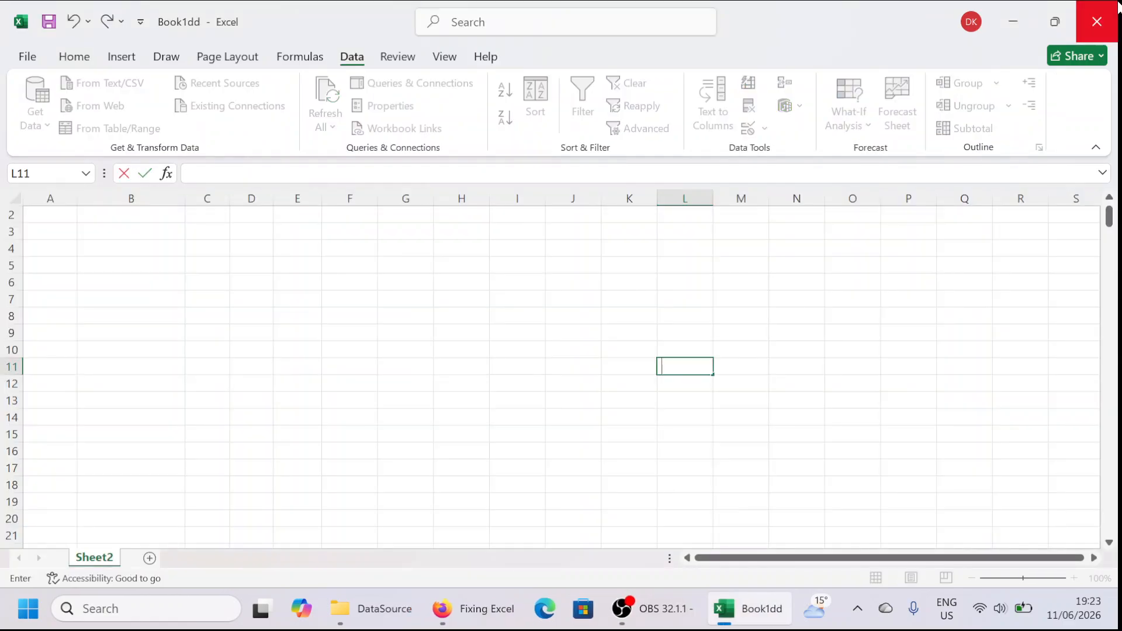
left_click(468, 331)
key("ctrl+Home")
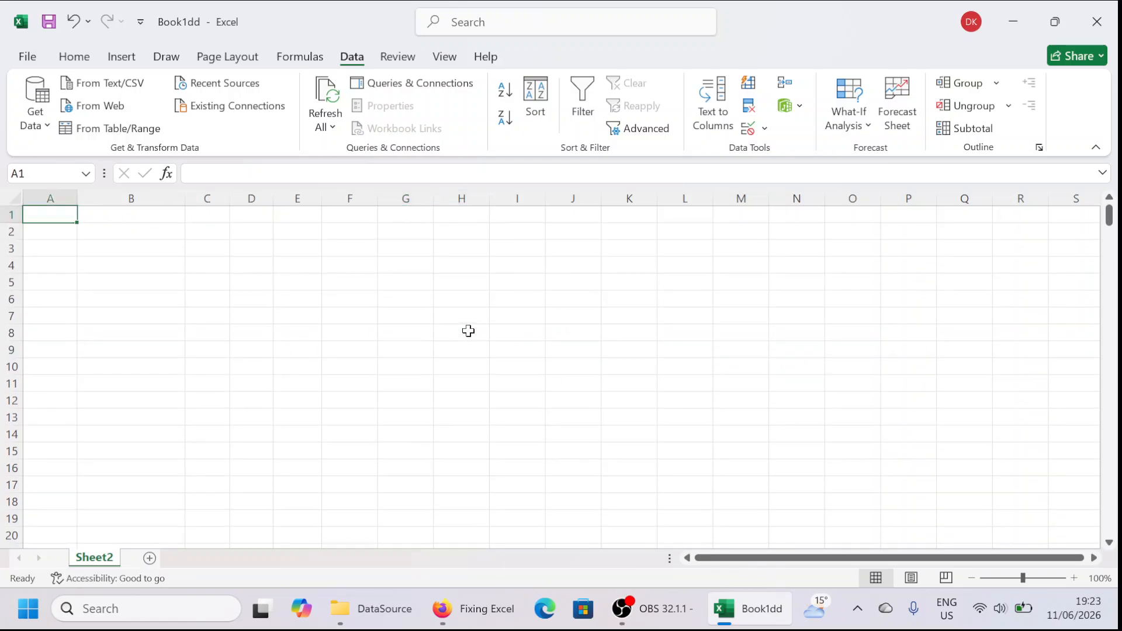
left_click(558, 282)
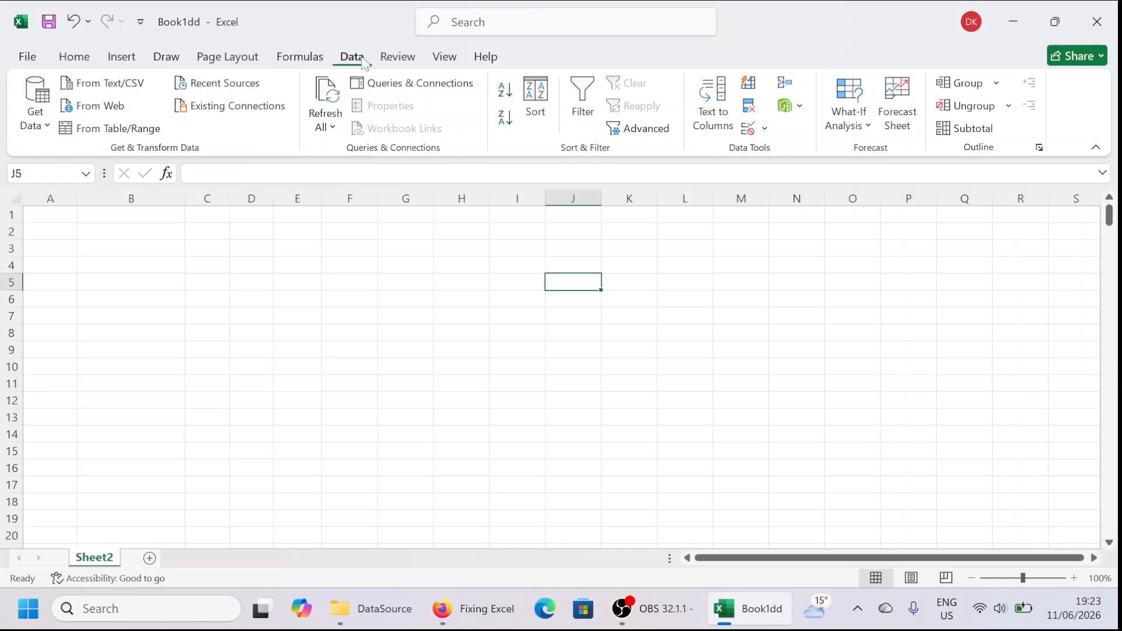
Step: Create a blank query from other data sources in the Power Query Editor
left_click(35, 119)
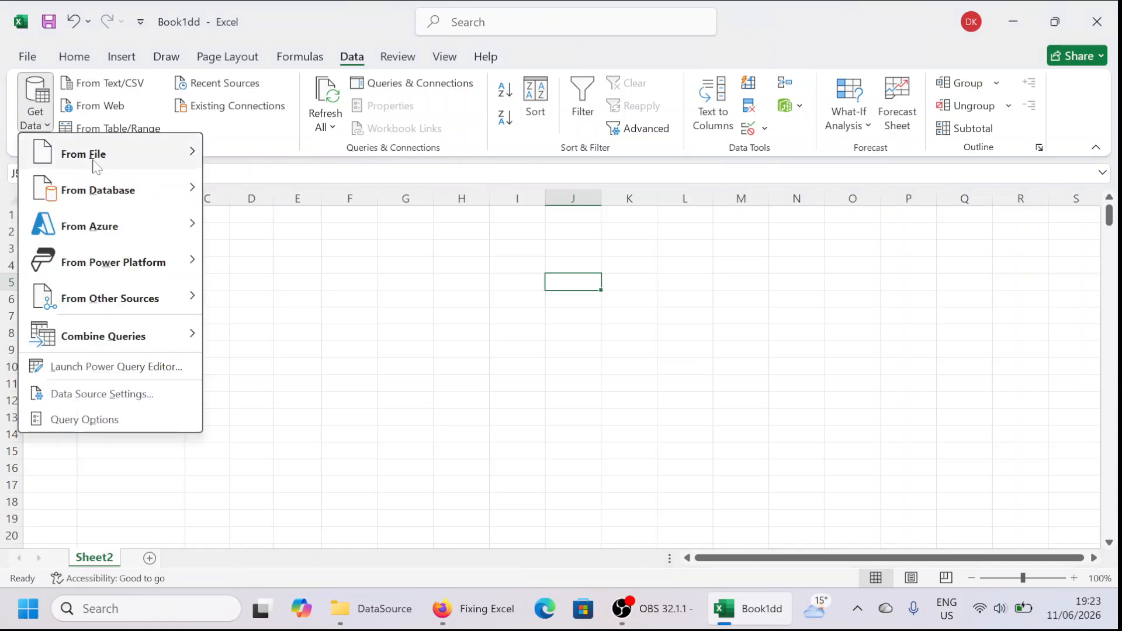
mouse_move(120, 168)
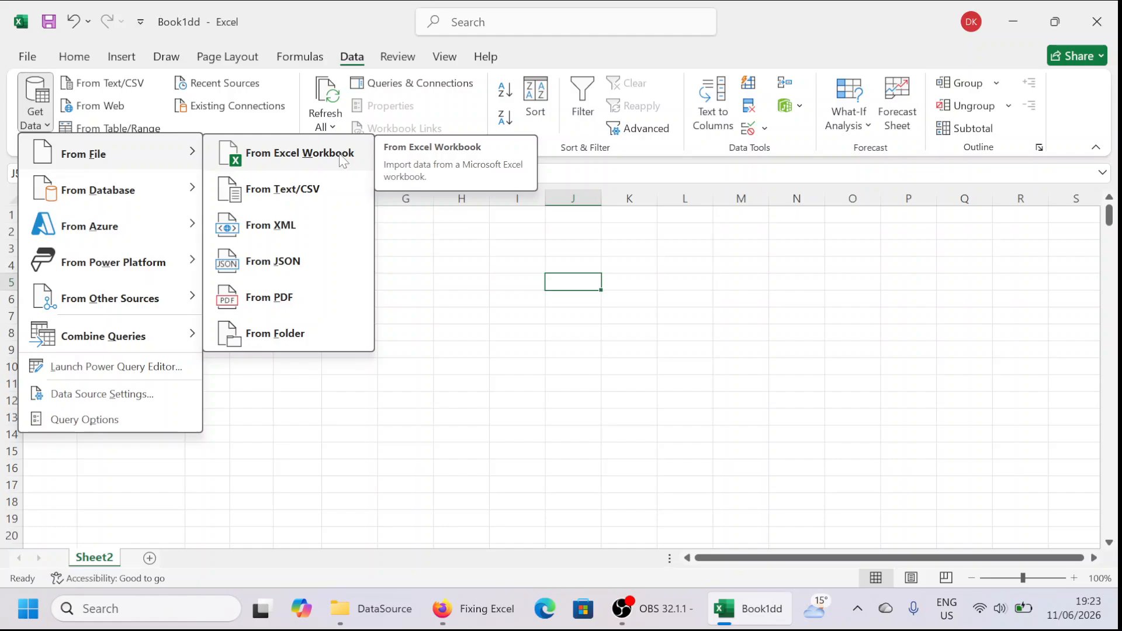
mouse_move(164, 297)
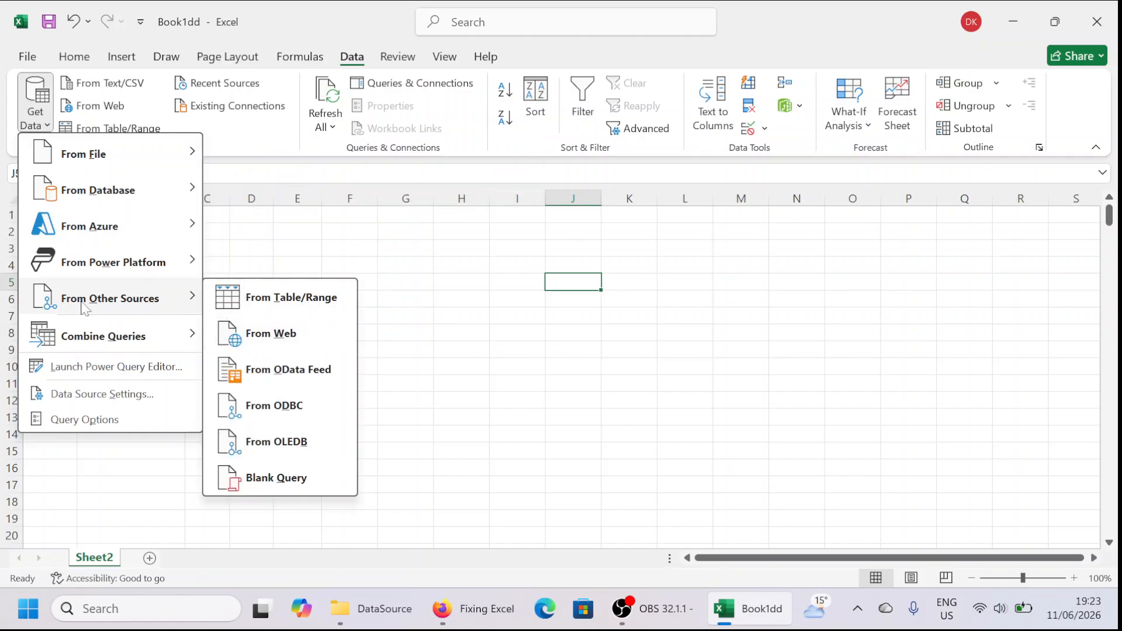
left_click(266, 484)
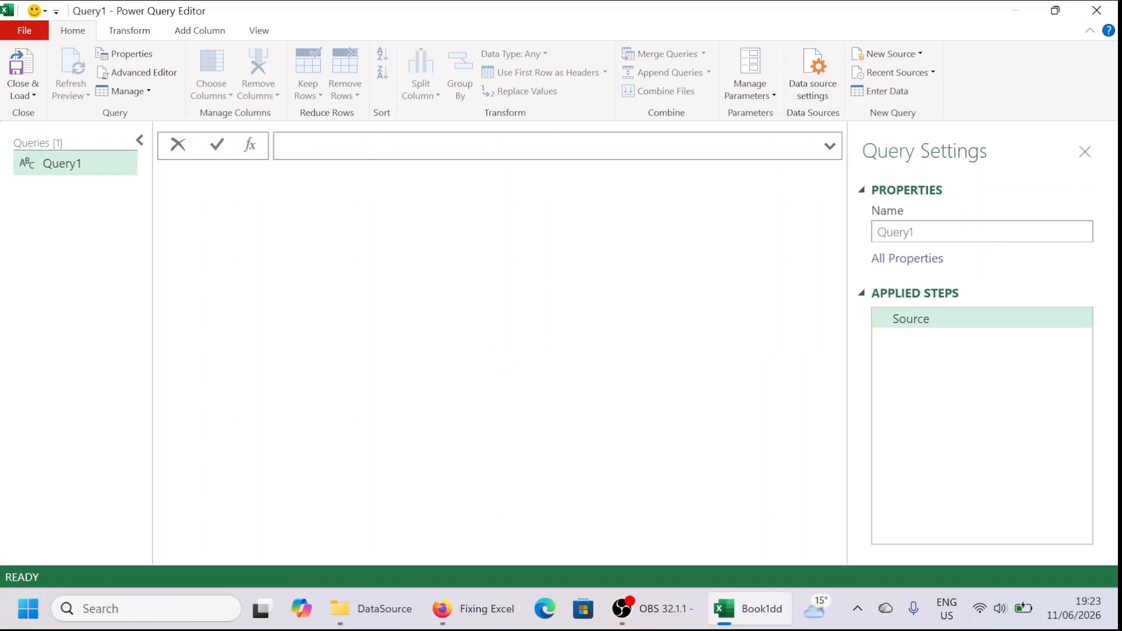
Step: Start the blank query's source formula as =File.Contents() with an empty argument
type("=File.Contets")
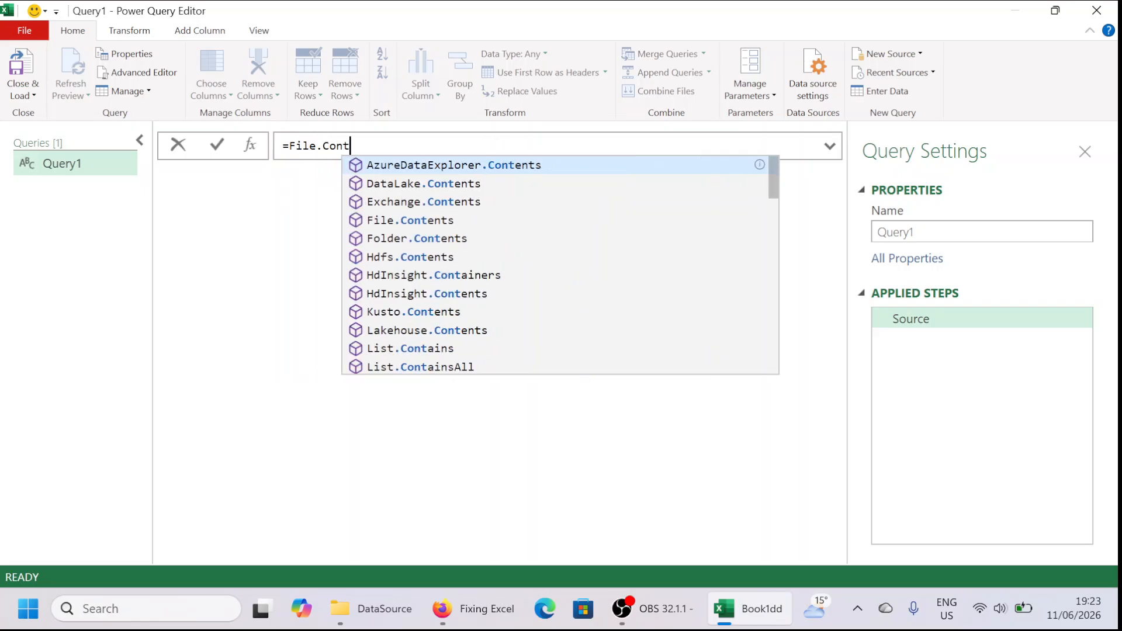
key("BackSpace")
key("BackSpace")
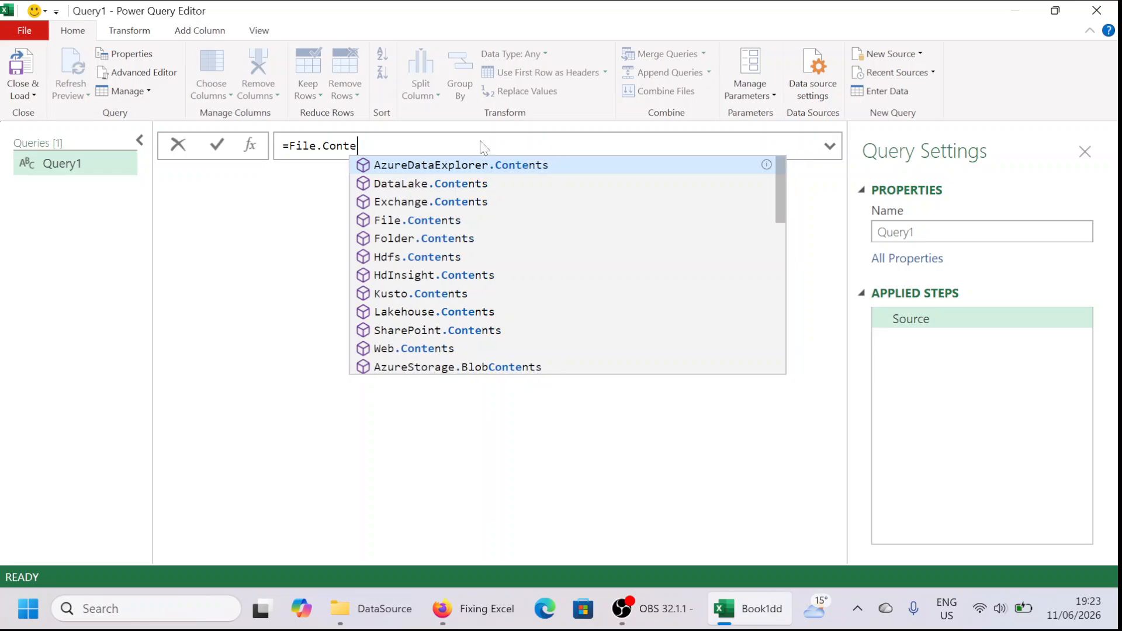
type("nts(")
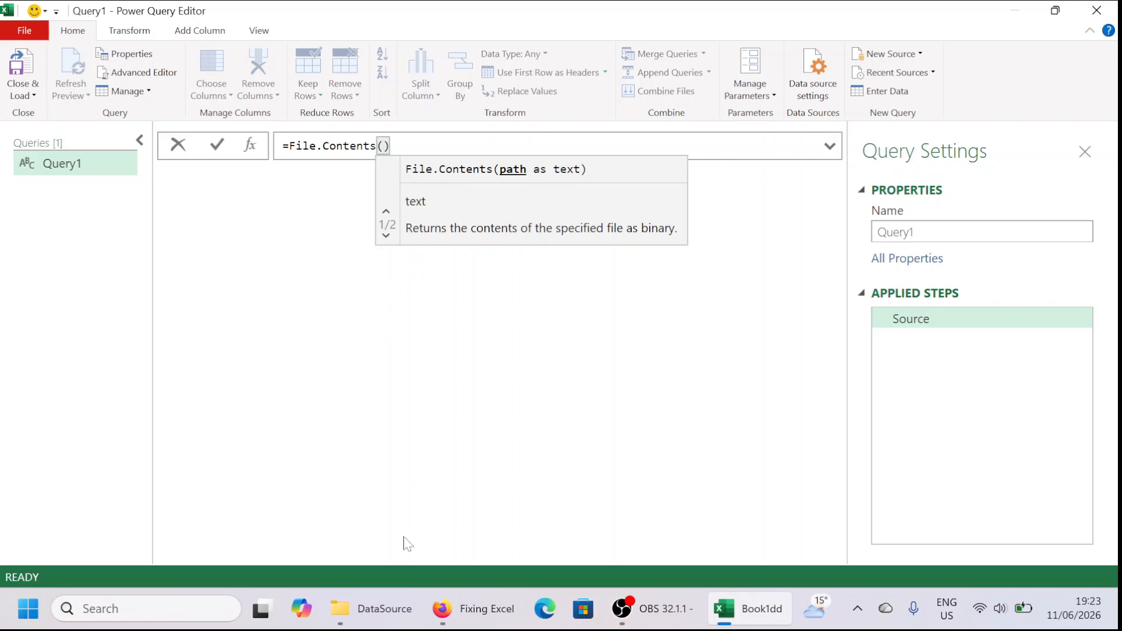
Step: Switch to File Explorer and copy the full path of the CombinedSheet file in the DataSource folder
left_click(385, 613)
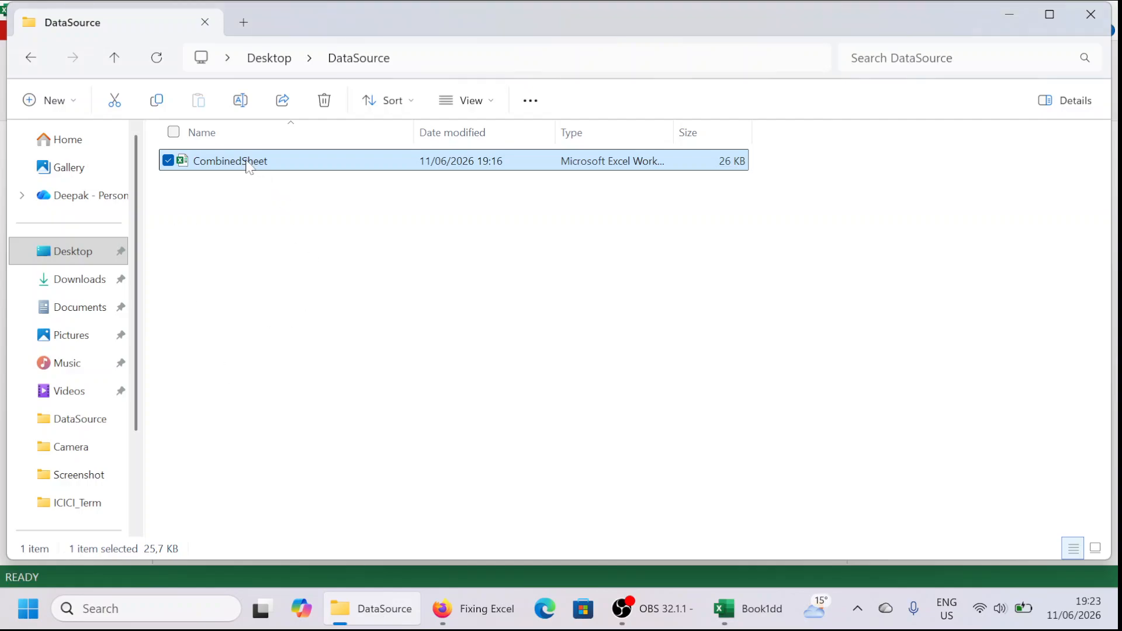
key("F2")
left_click(282, 267)
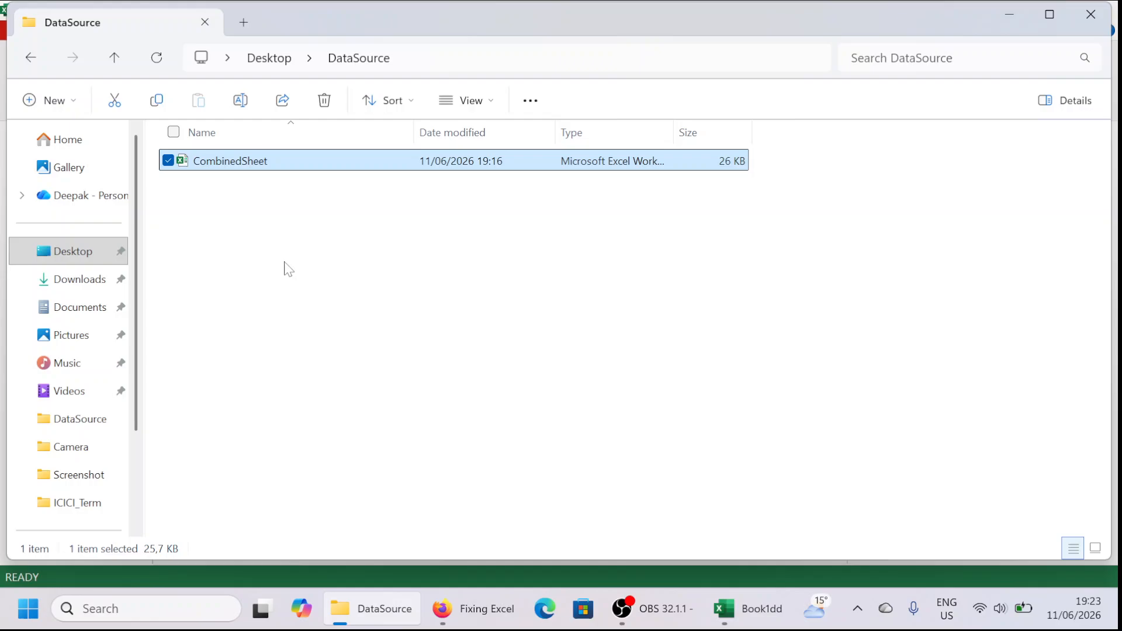
left_click(272, 162)
right_click(270, 160)
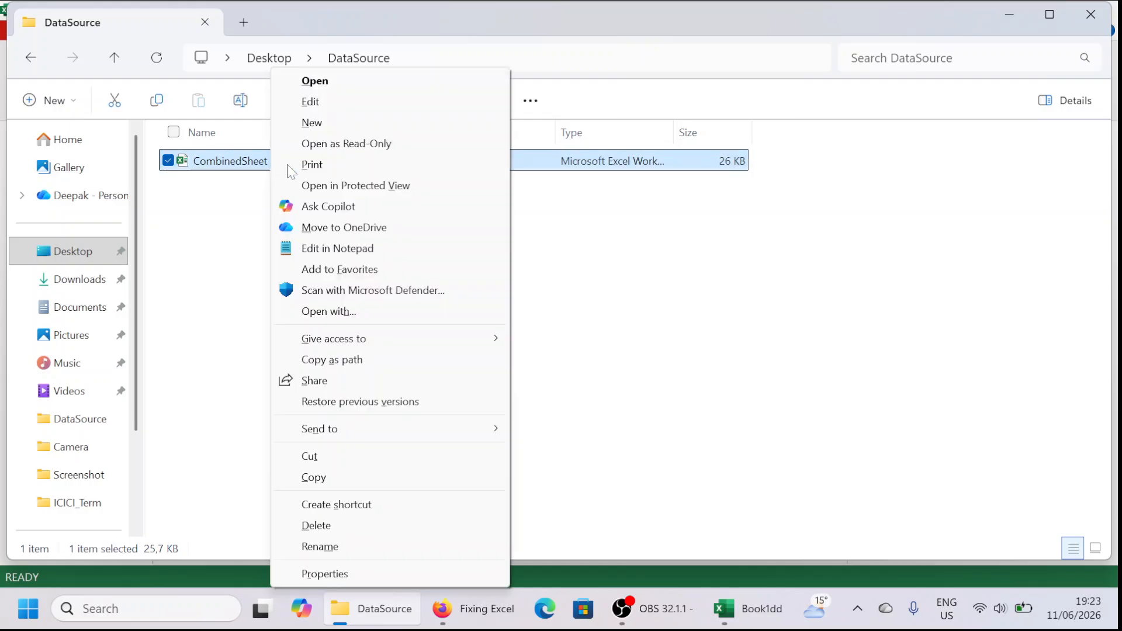
left_click(349, 359)
Step: Return to the Power Query Editor and apply File.Contents with the path "C:\Users\Lenovo\Desktop\DataSource\CombinedSheet.xlsx"
key("alt+Tab")
left_click(398, 146)
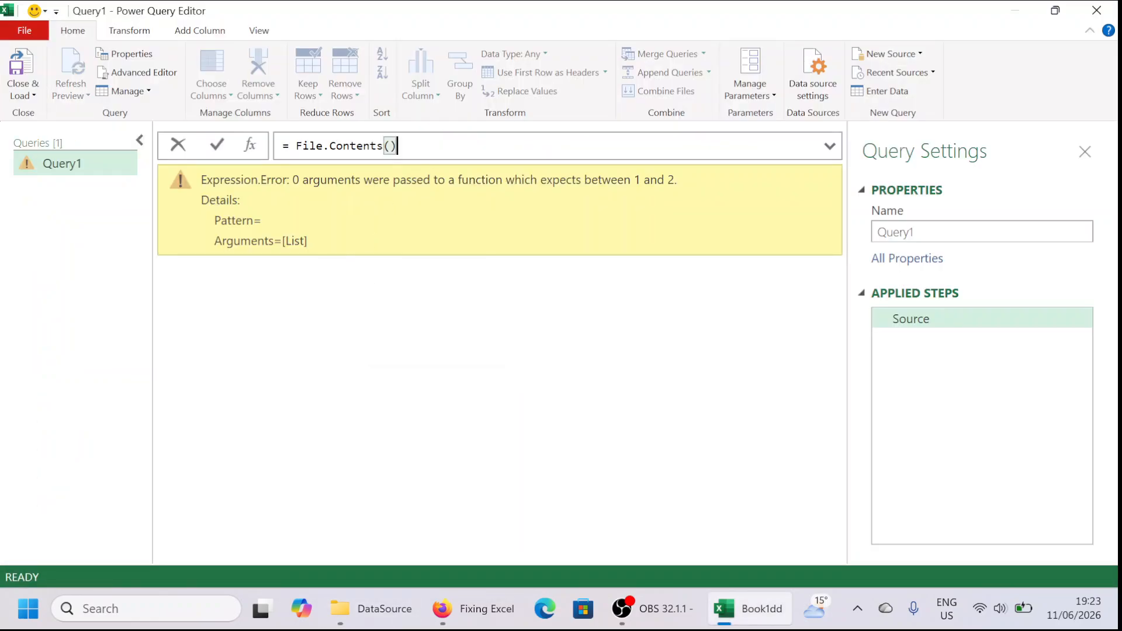
key("ctrl+v")
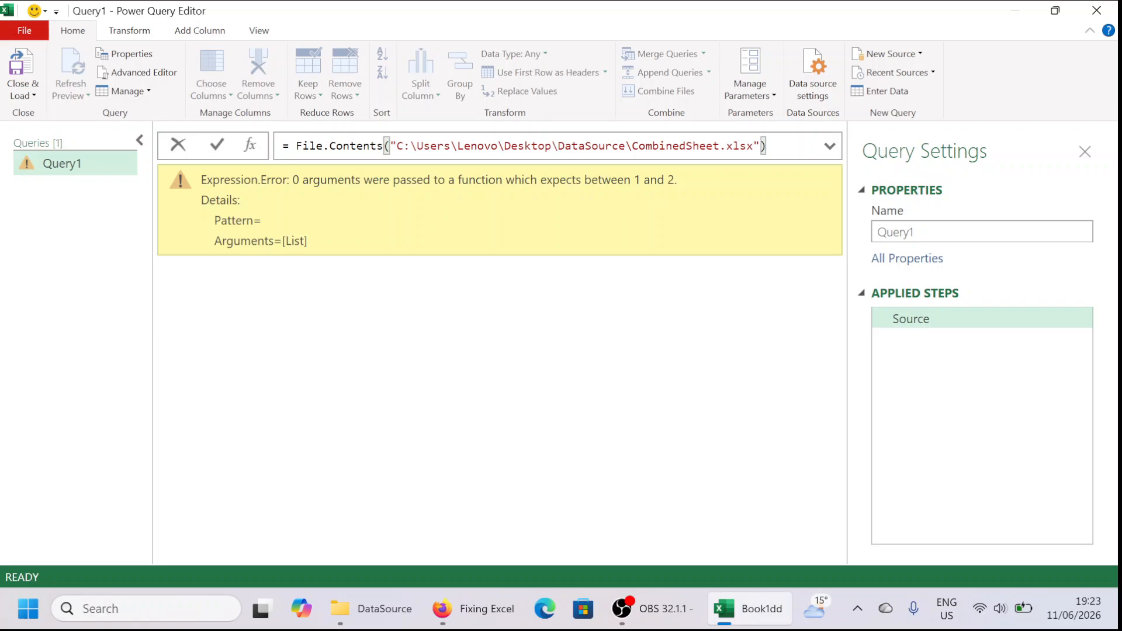
key("Return")
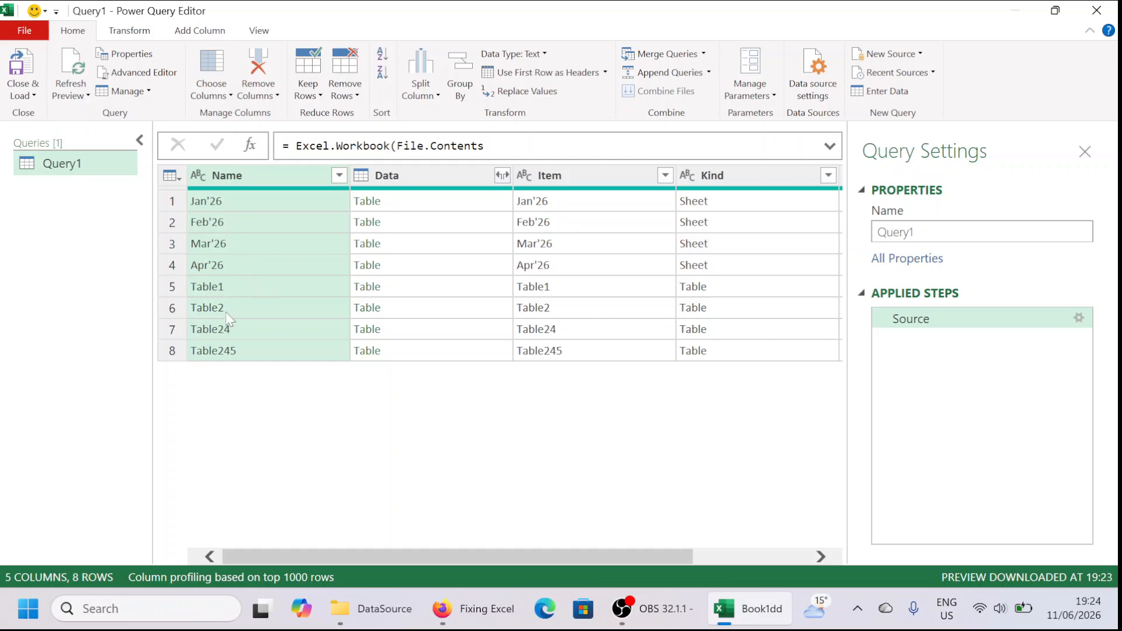
Step: Filter the Name column to exclude Table1, Table2, Table24 and Table245, keeping only the four monthly sheets
left_click(336, 176)
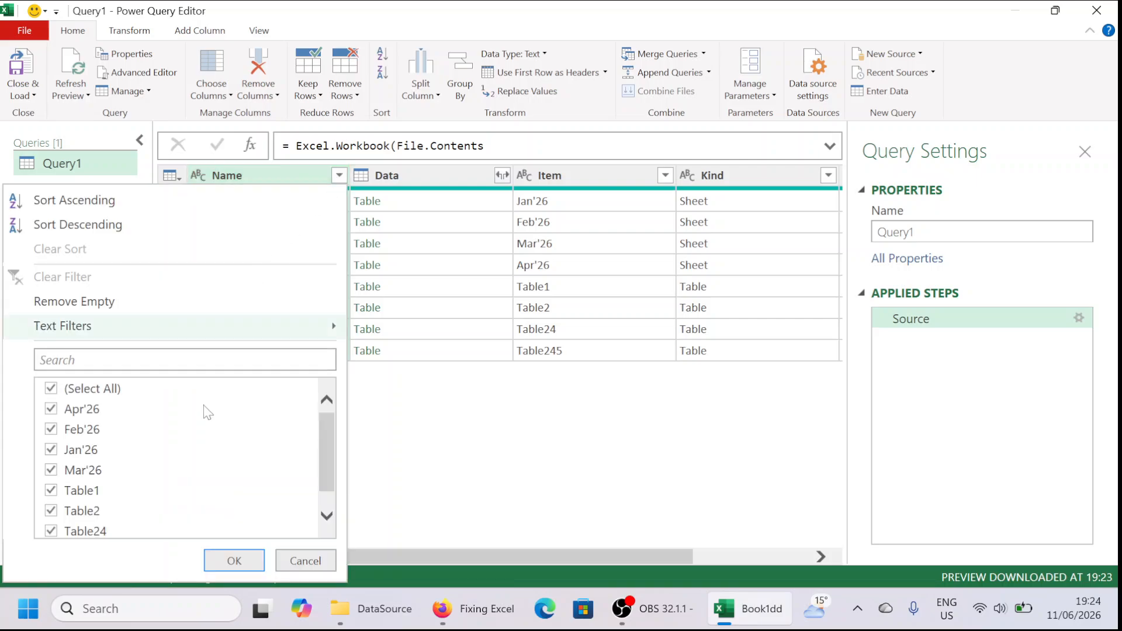
left_click(51, 491)
left_click(51, 528)
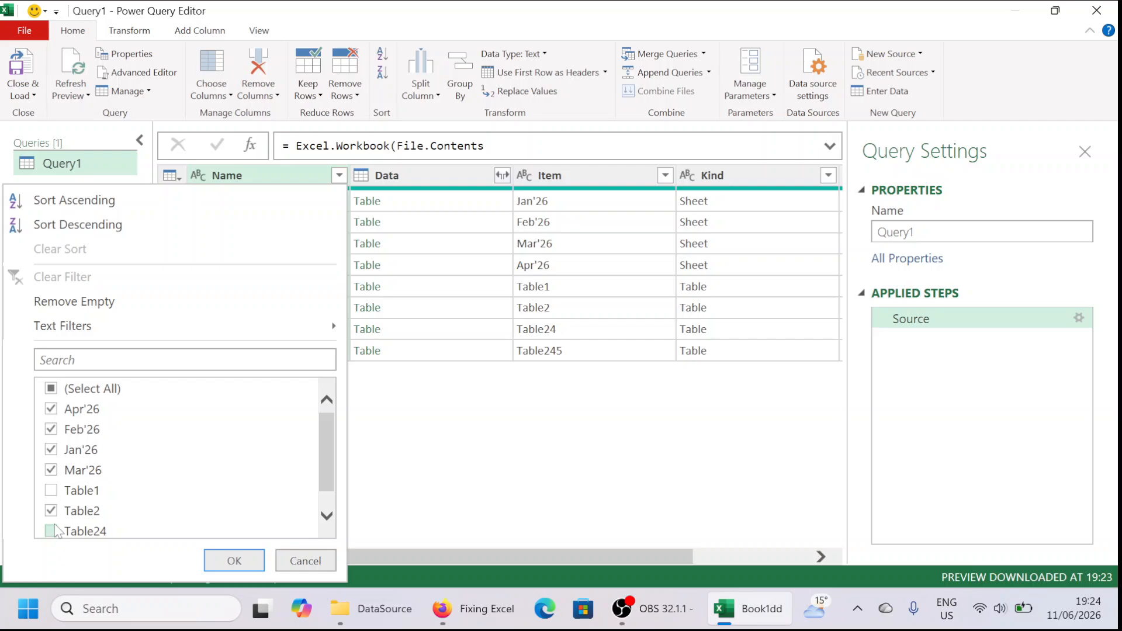
left_click(52, 531)
left_click(51, 510)
scroll(187, 514, "down", 1)
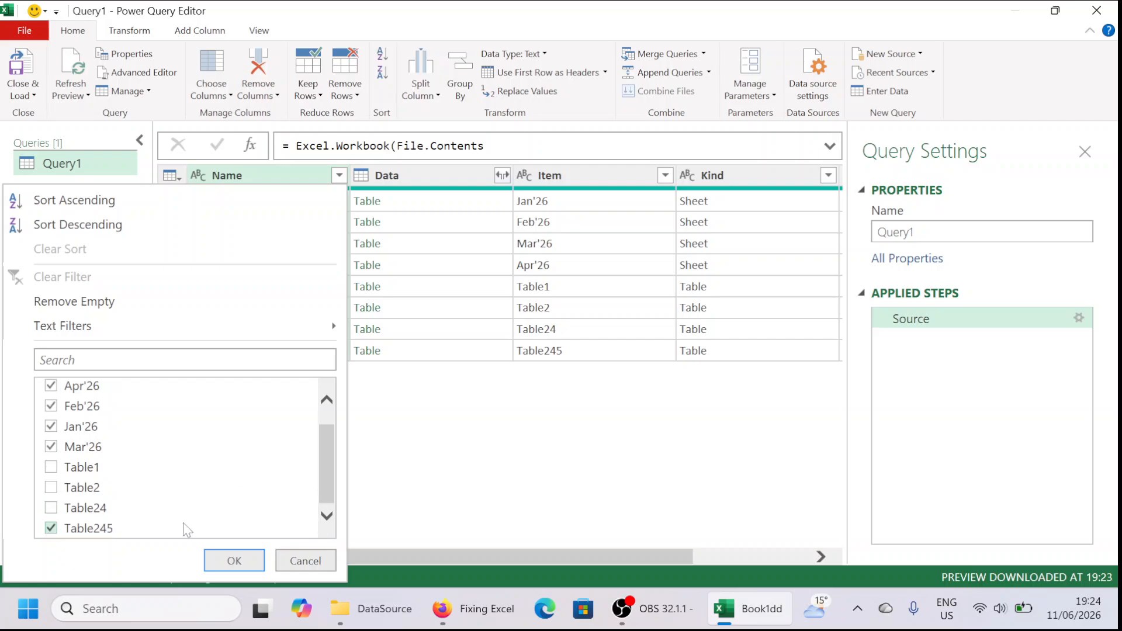
left_click(52, 528)
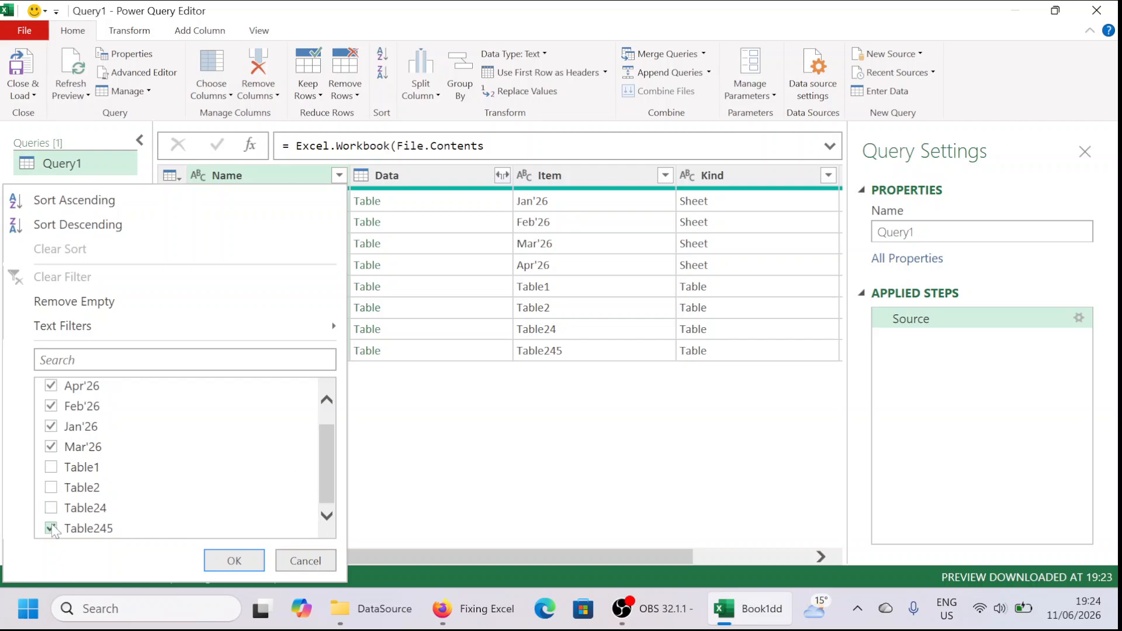
left_click(248, 563)
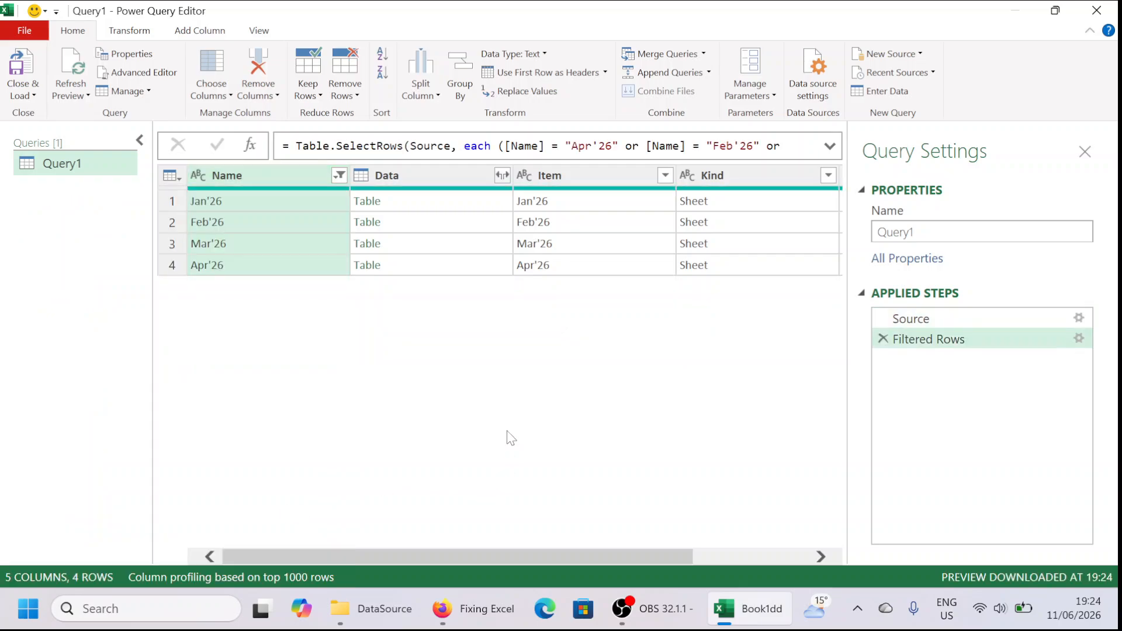
Step: Preview the nested monthly tables and expand all five columns of Data without using the original column name as prefix
left_click(450, 186)
left_click(448, 202)
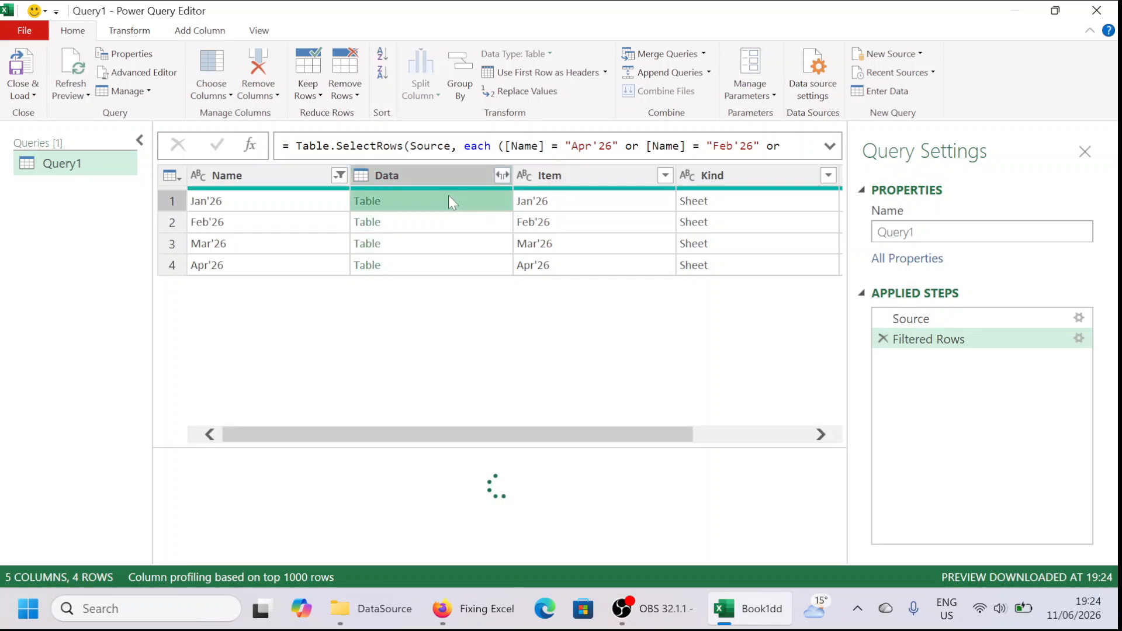
left_click(446, 225)
left_click(443, 242)
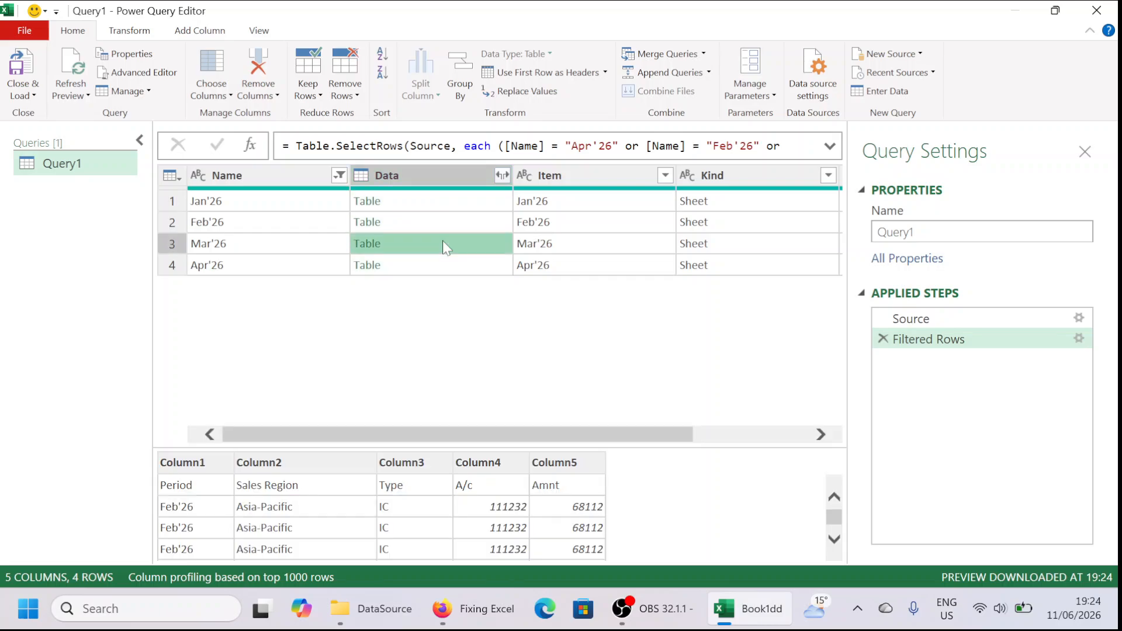
left_click(442, 262)
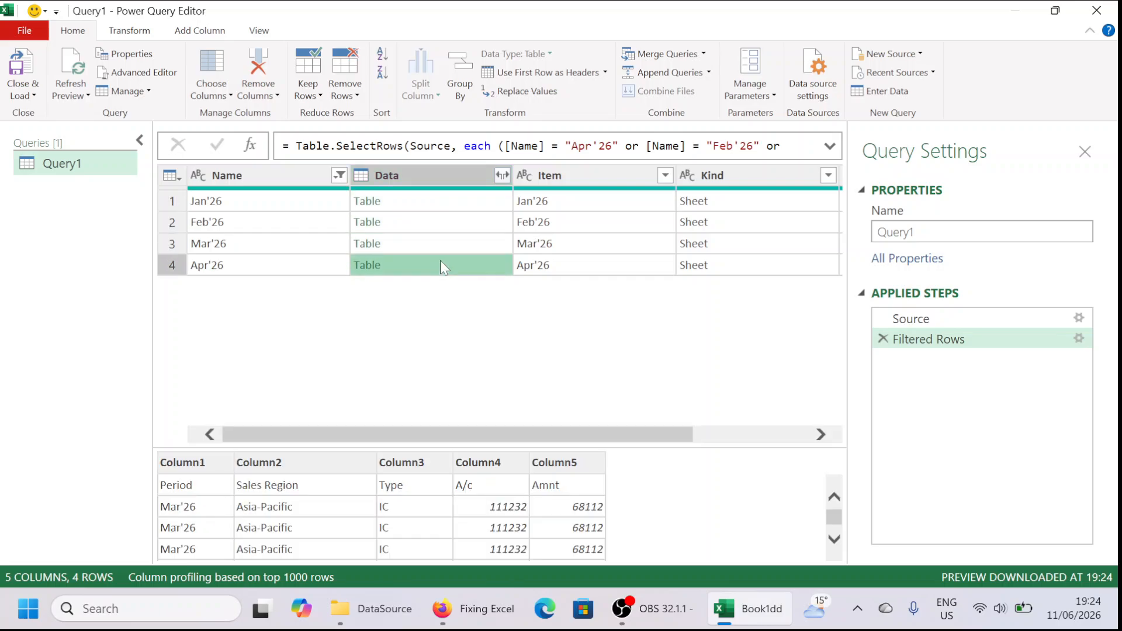
left_click(502, 176)
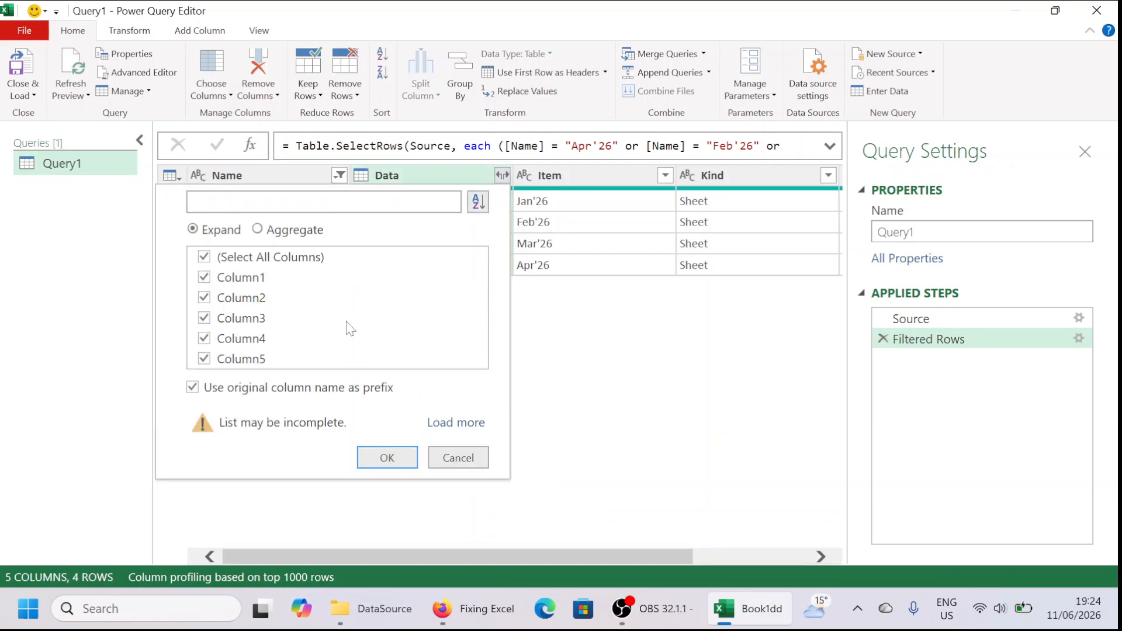
left_click(192, 388)
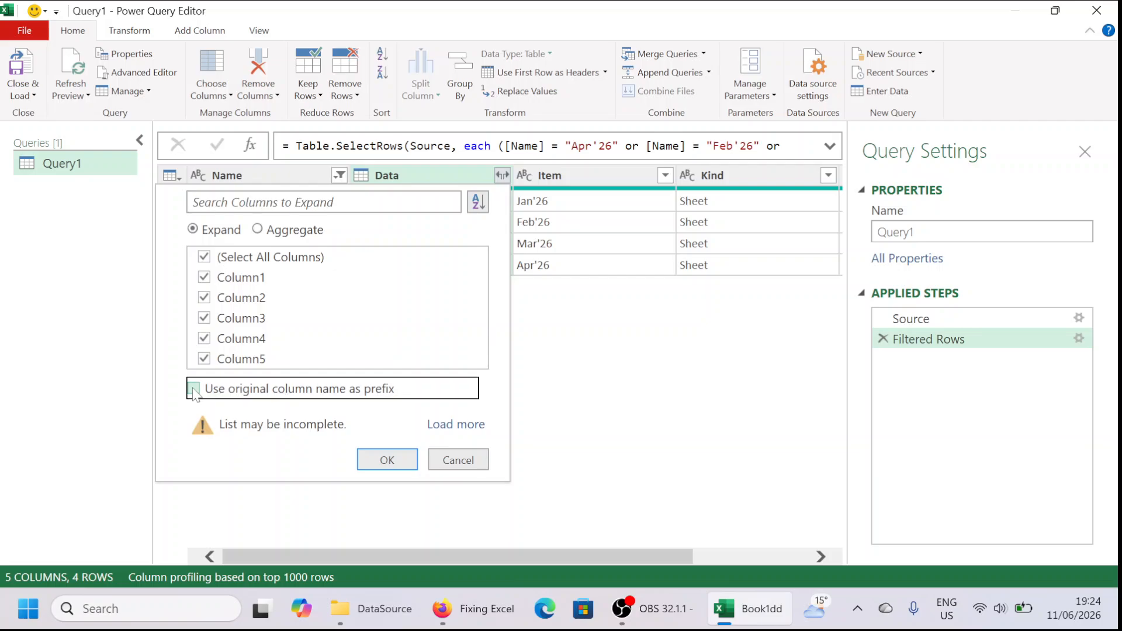
left_click(387, 460)
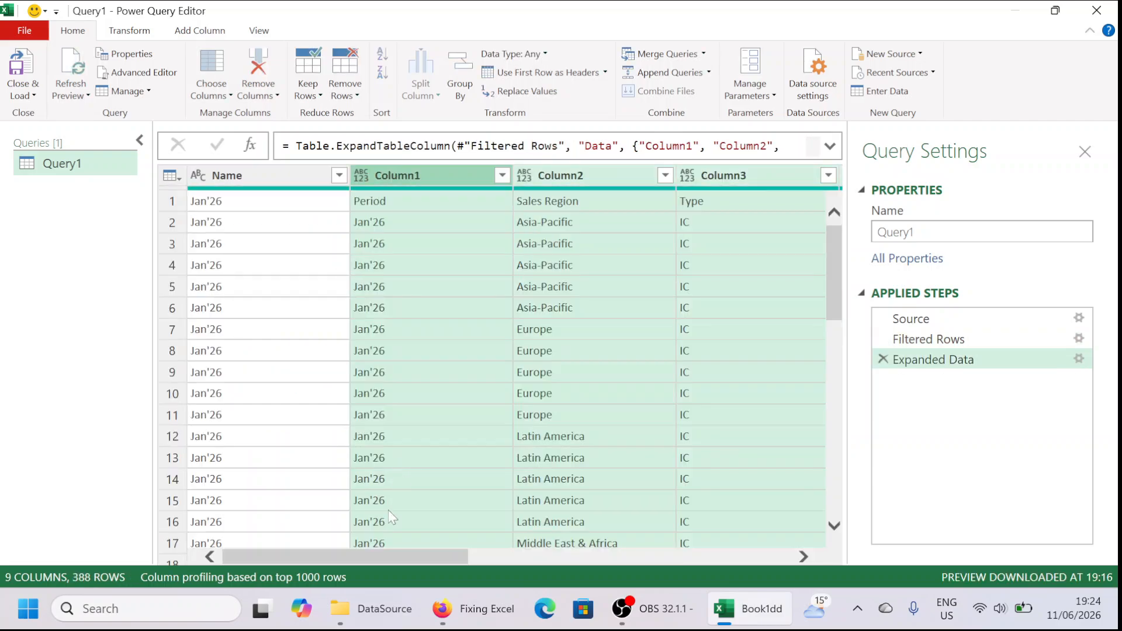
Step: Remove the Item, Kind and Hidden columns from the expanded query
left_click(286, 172)
left_click_drag(396, 557, 642, 537)
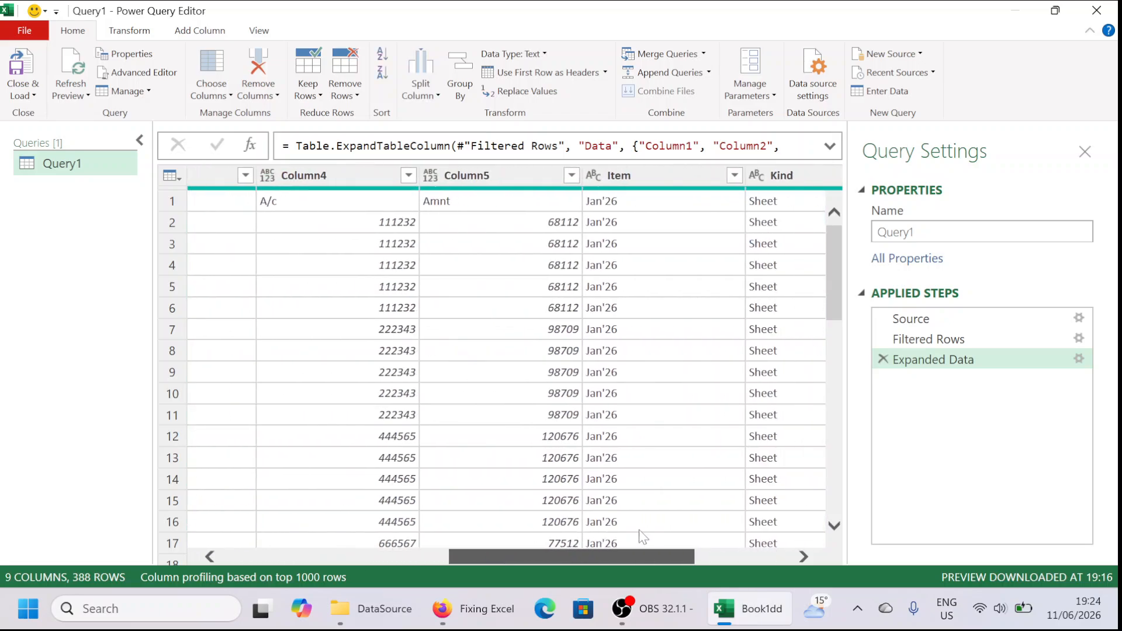
left_click(604, 174)
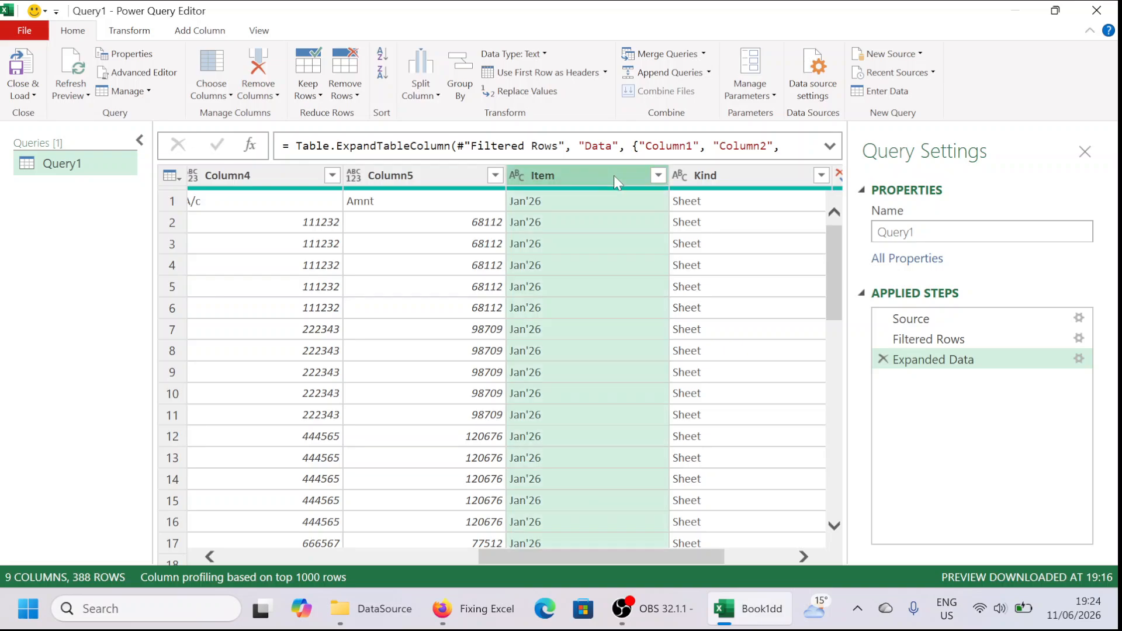
left_click(732, 178, "shift")
scroll(665, 562, "right", 1)
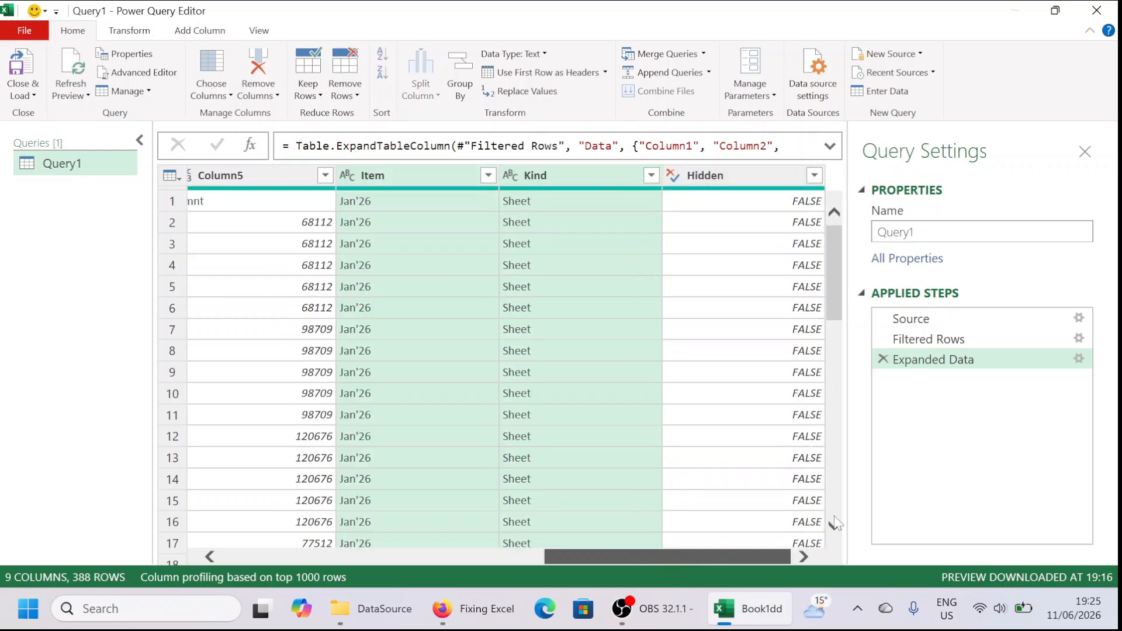
left_click(770, 174, "shift")
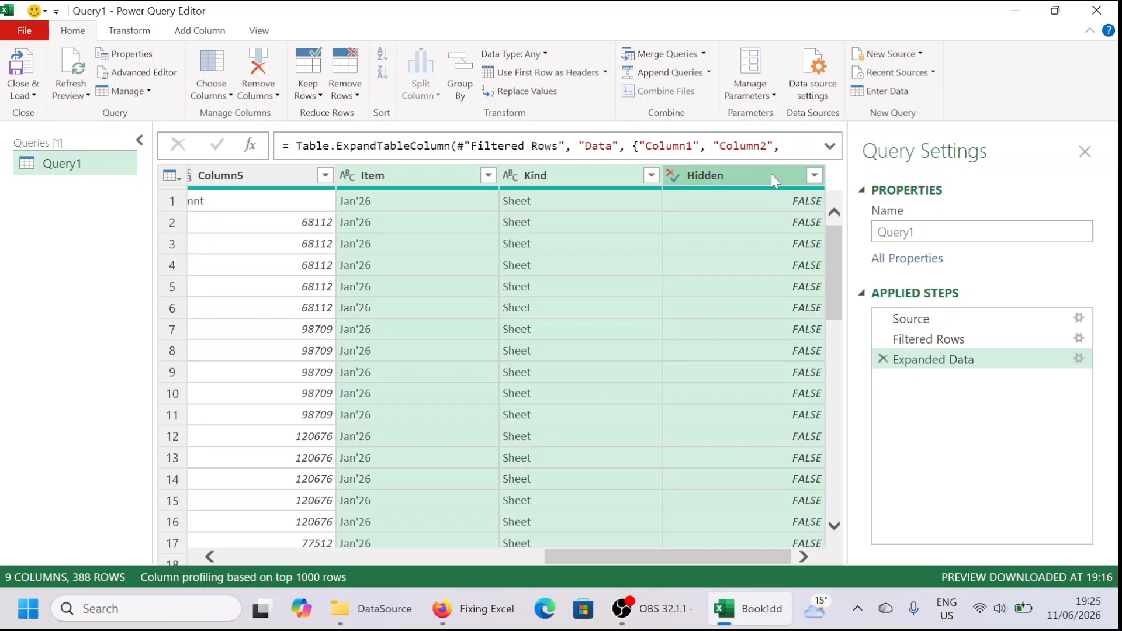
right_click(771, 174)
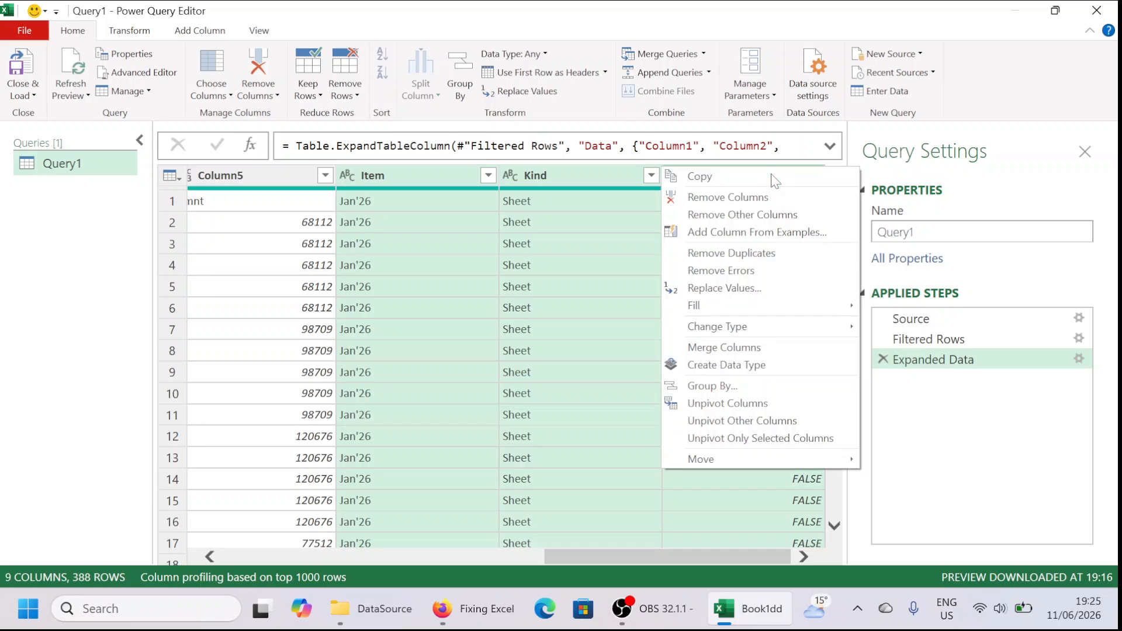
left_click(734, 199)
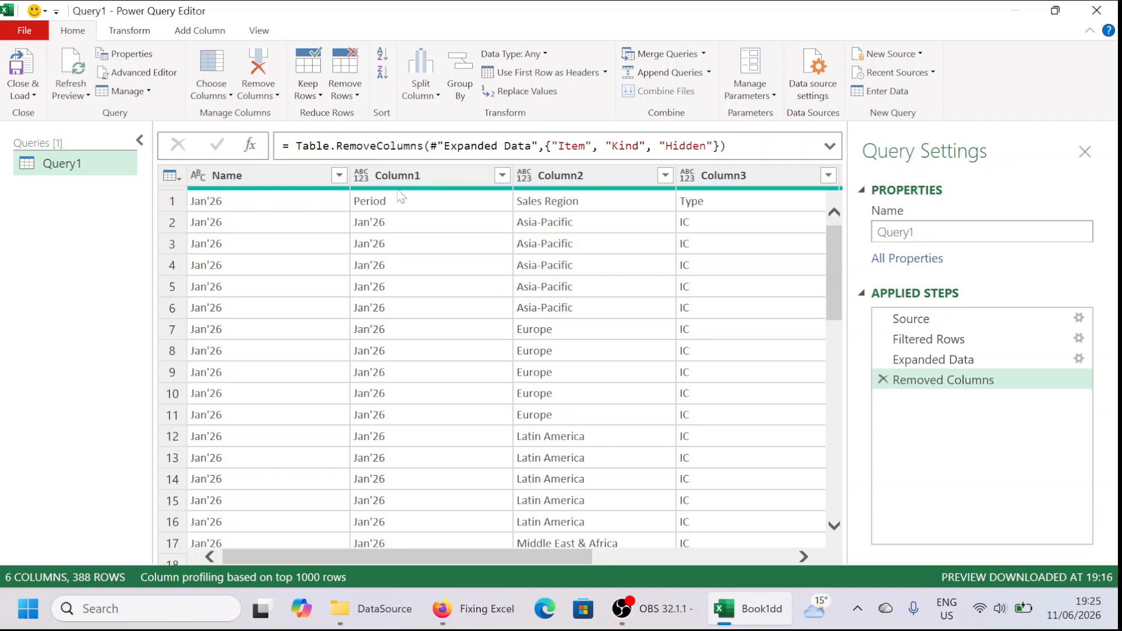
Step: Promote the first row of the combined query to column headers
left_click(149, 34)
left_click(95, 98)
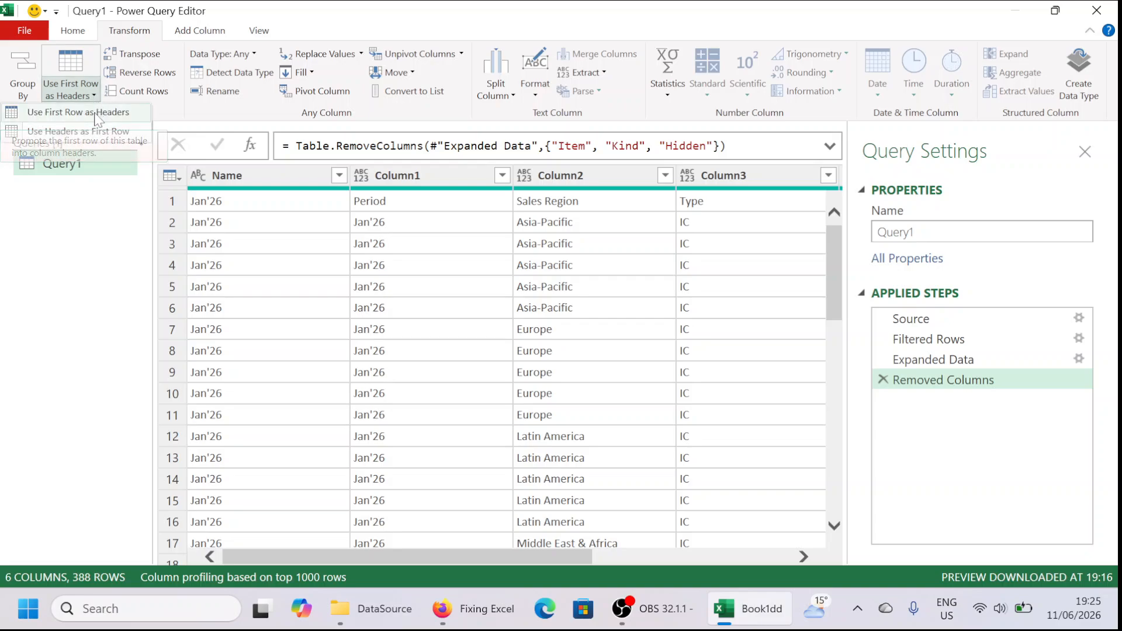
left_click(98, 119)
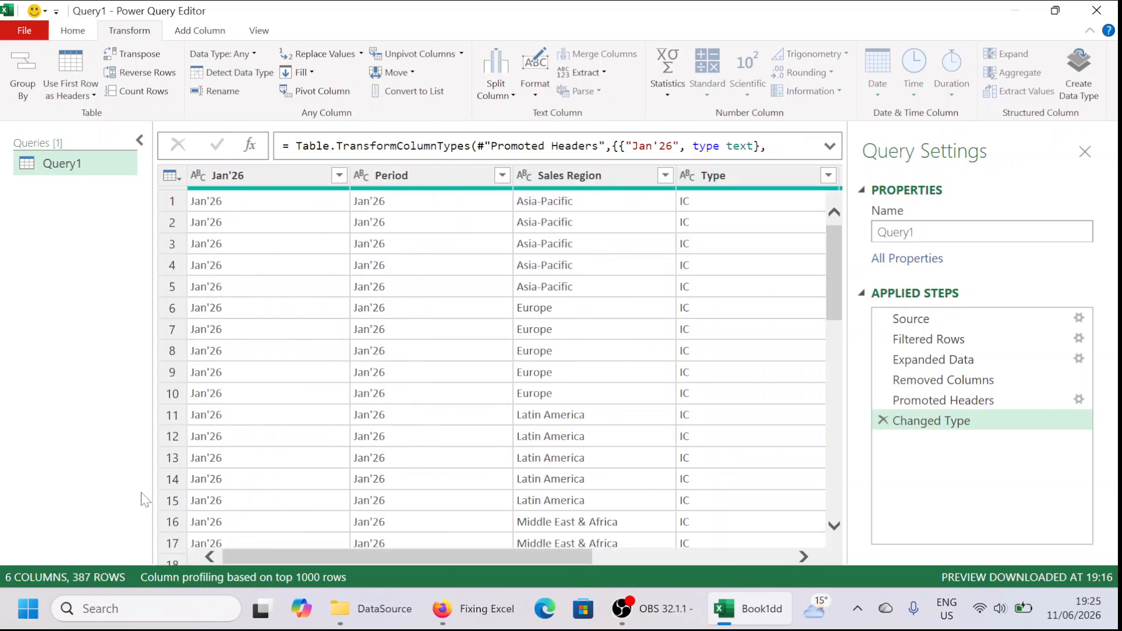
Step: Close the query editor and load the query as a table into the existing worksheet Sheet2 at cell A2
left_click(76, 30)
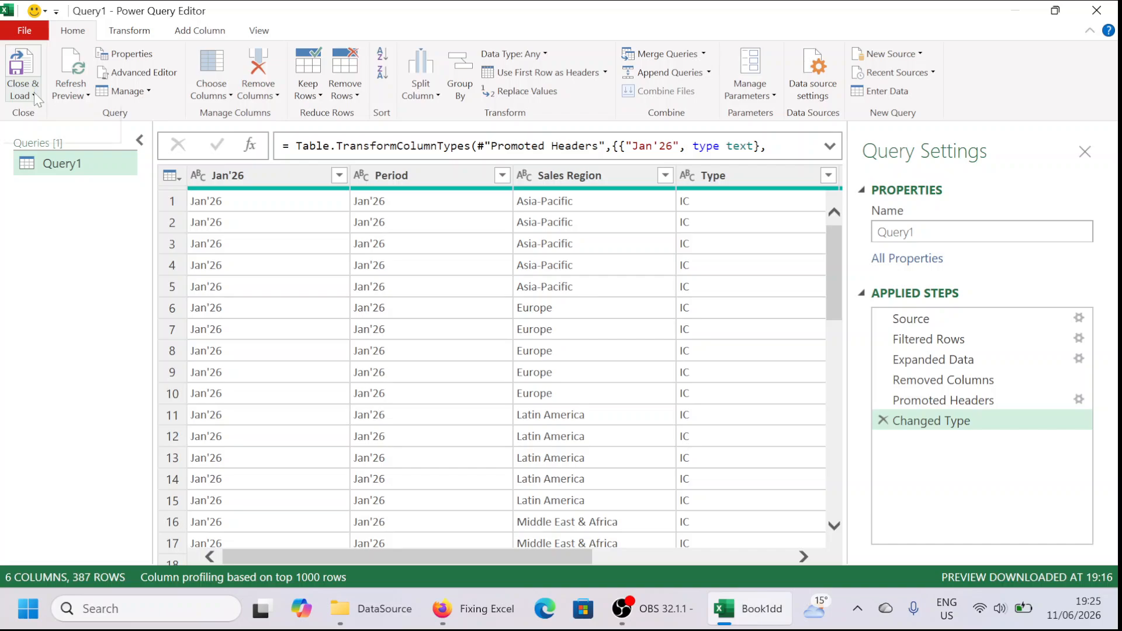
left_click(36, 100)
left_click(82, 137)
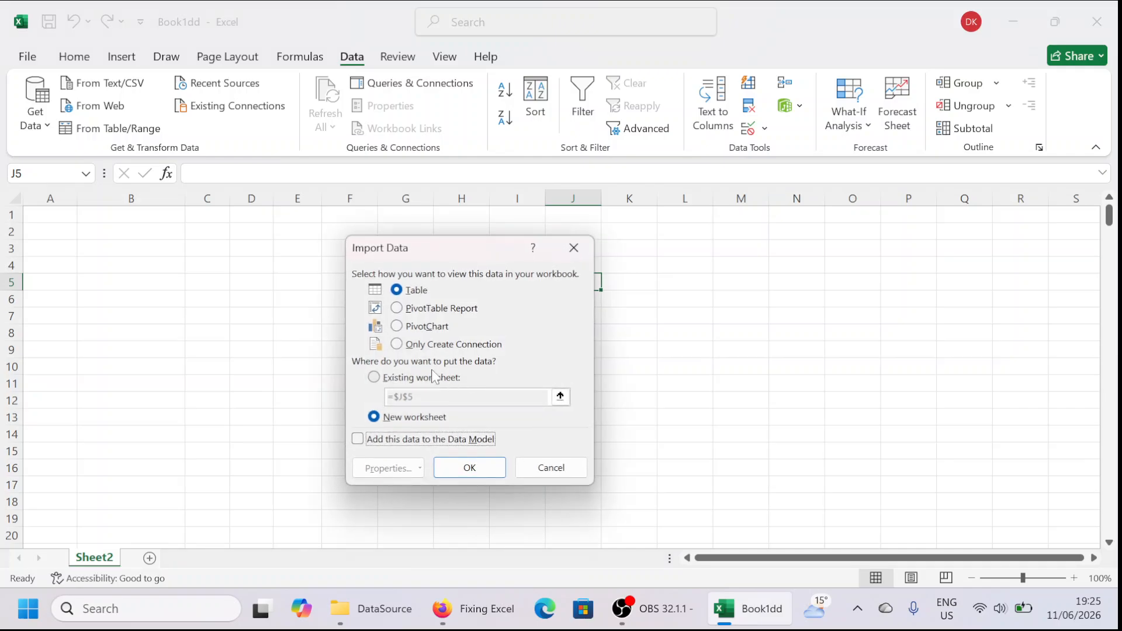
left_click(373, 376)
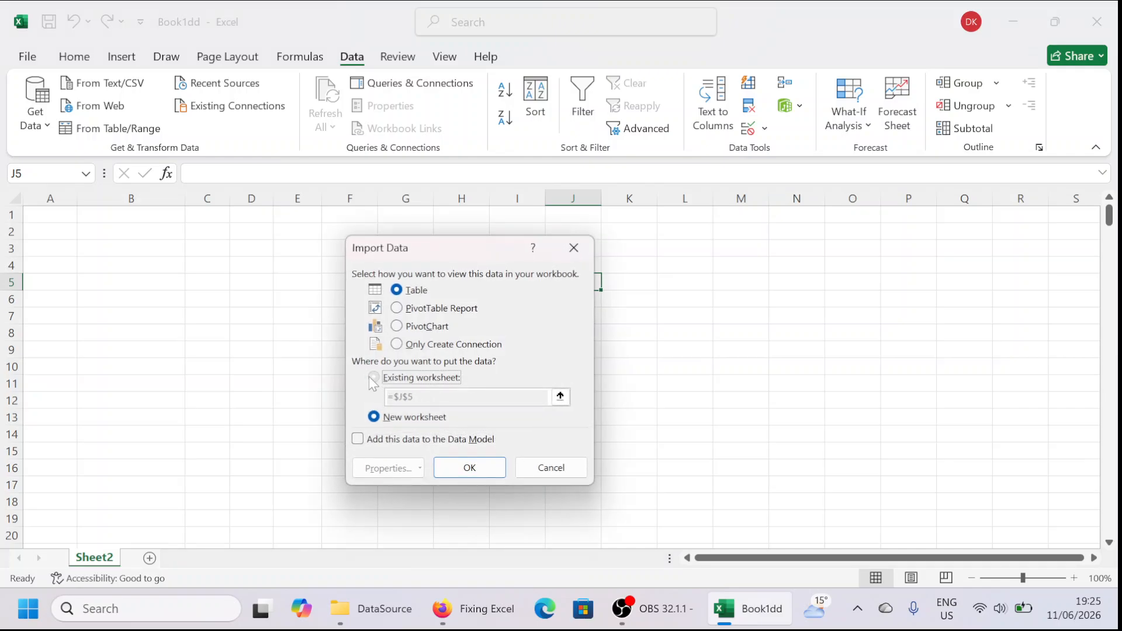
left_click(55, 231)
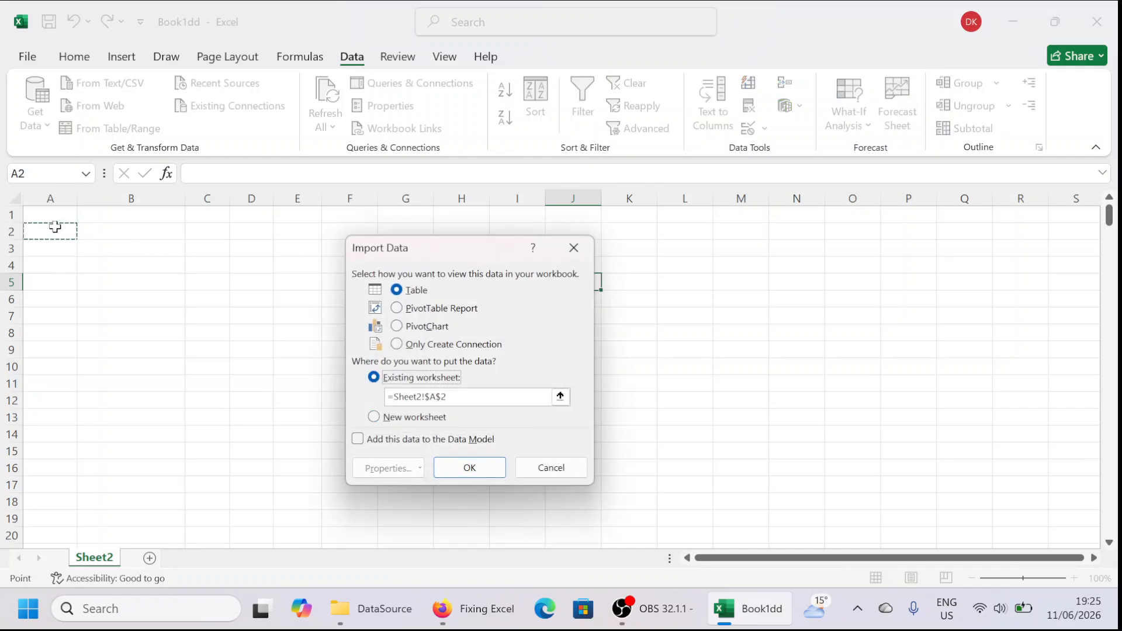
left_click(464, 468)
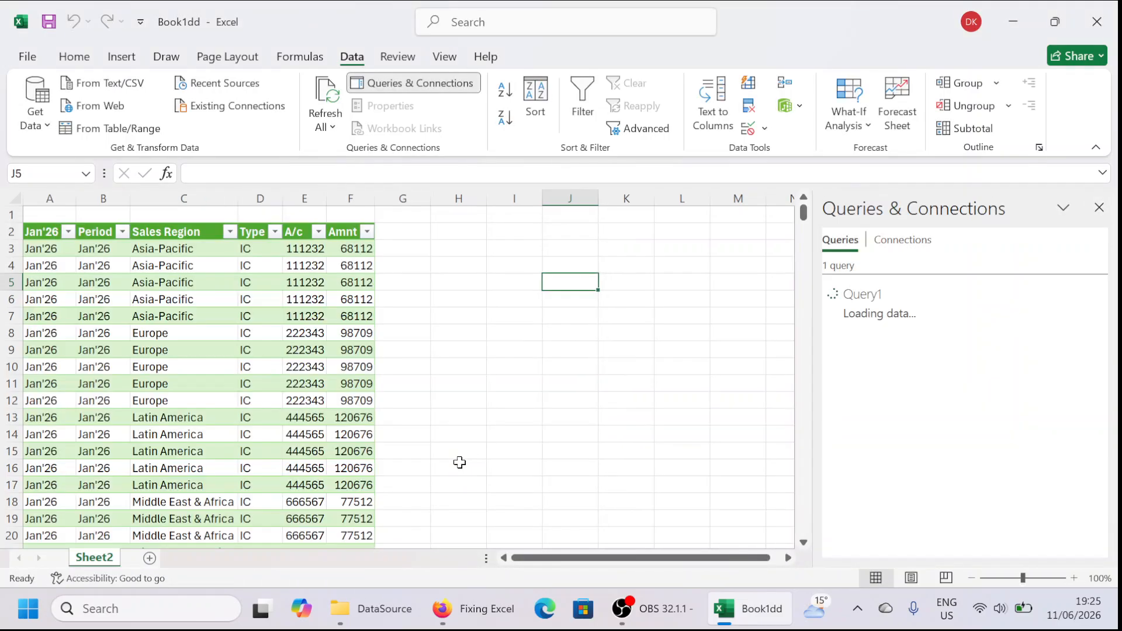
Step: Check which months the loaded table contains using its first column's filter list, and inspect the table's last row
key("Left")
key("Left")
key("Down")
key("Left")
key("Left")
key("Up")
key("Up")
key("Up")
key("Up")
key("Left")
key("Left")
key("Left")
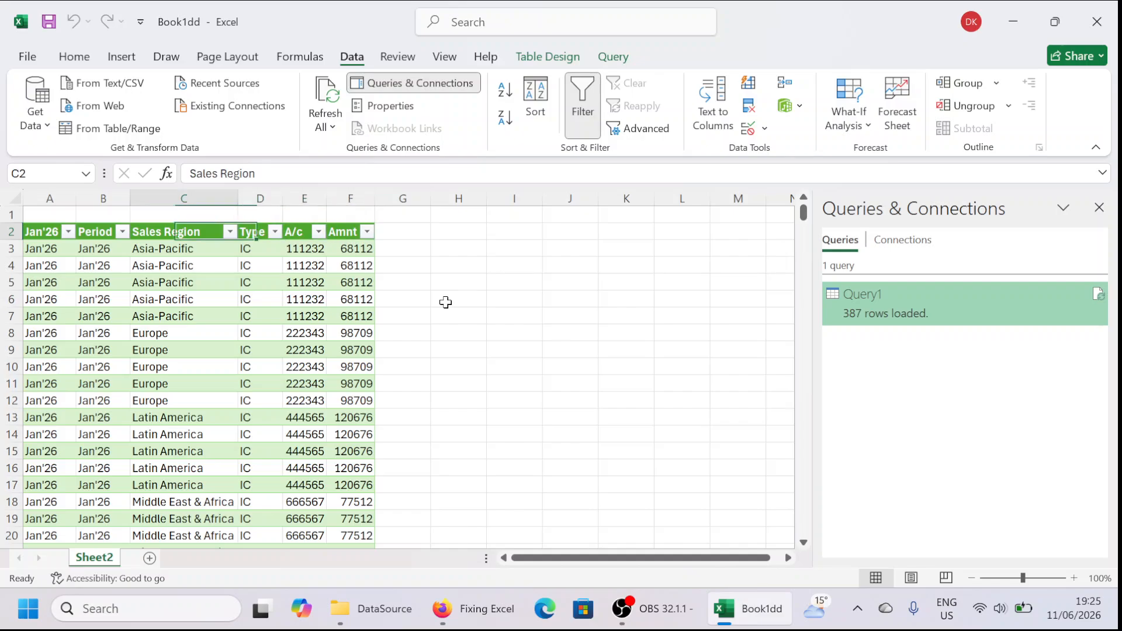
key("Left")
key("Left")
key("alt+Down")
key("Down")
key("Down")
key("Down")
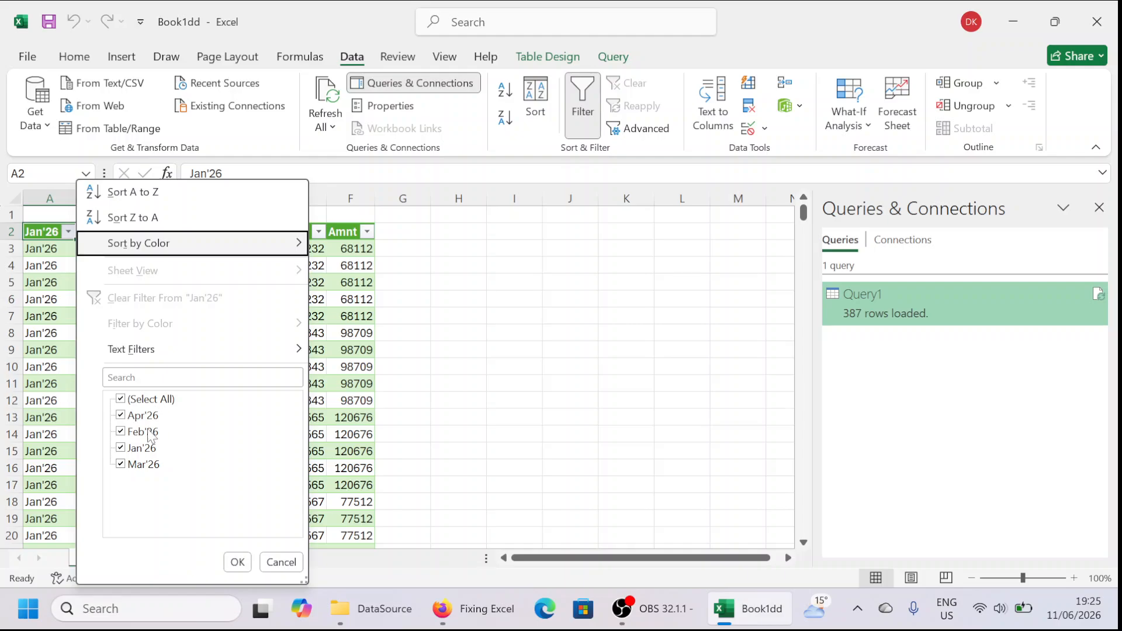
key("Escape")
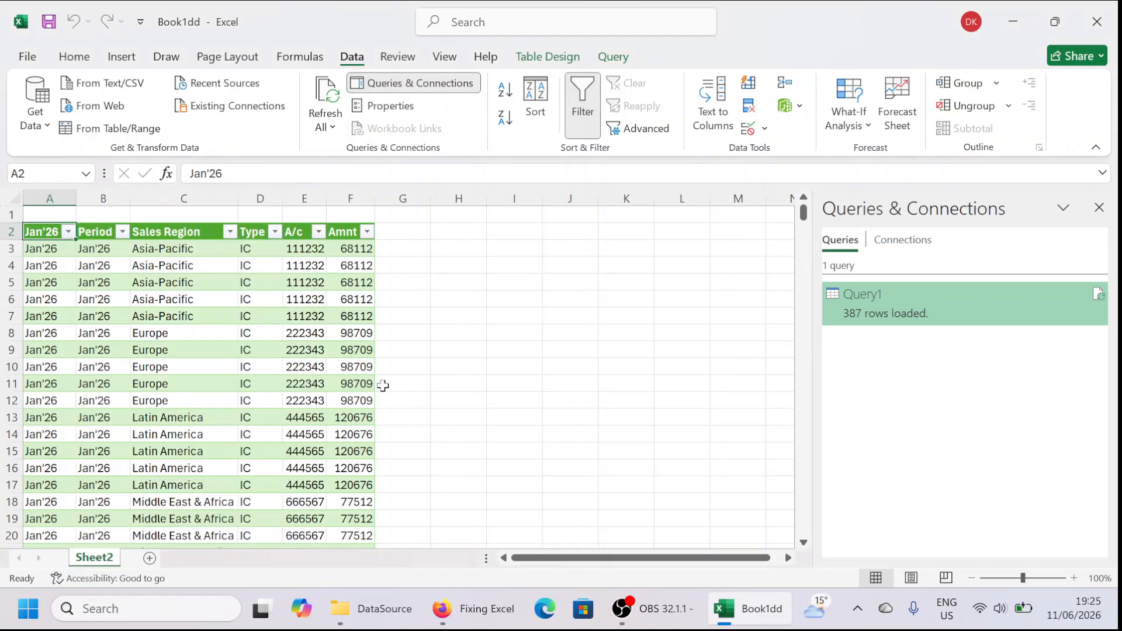
key("ctrl+Down")
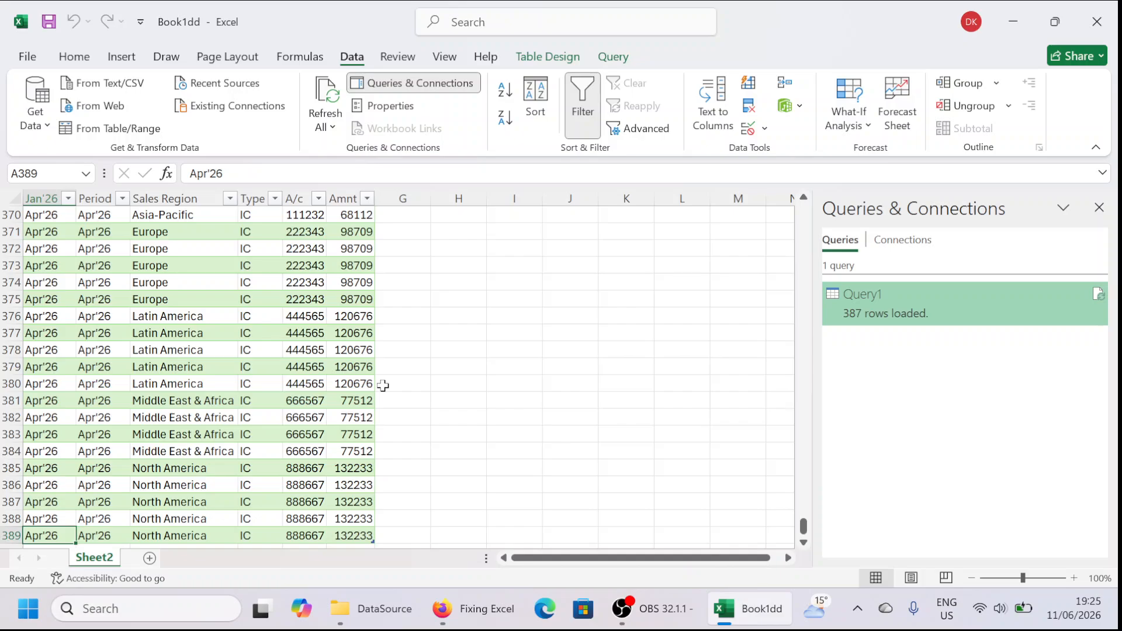
Step: Close the Book1dd workbook and save its changes
left_click(559, 367)
left_click(1097, 21)
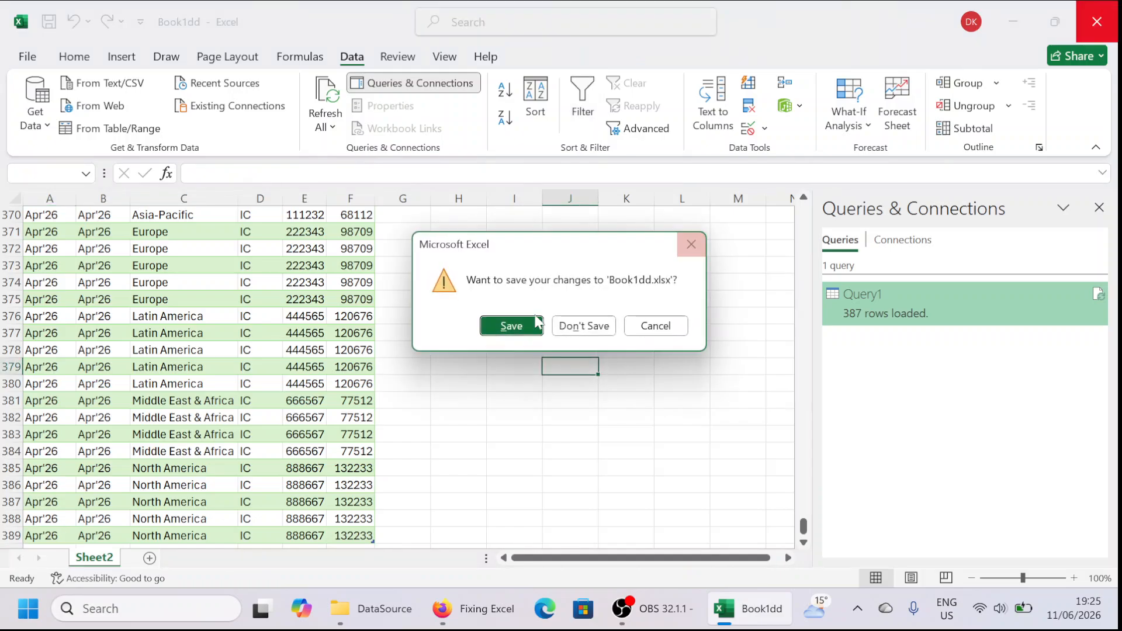
left_click(512, 325)
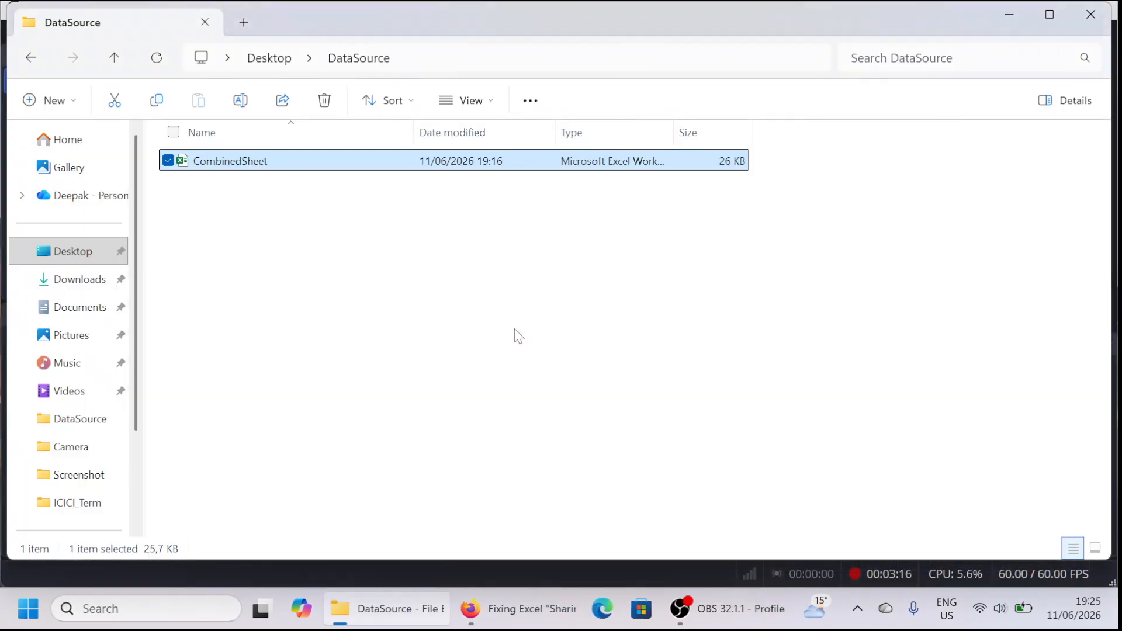
Step: Open the CombinedSheet workbook and go to the header row of the table on the Apr'26 sheet
key("super+d")
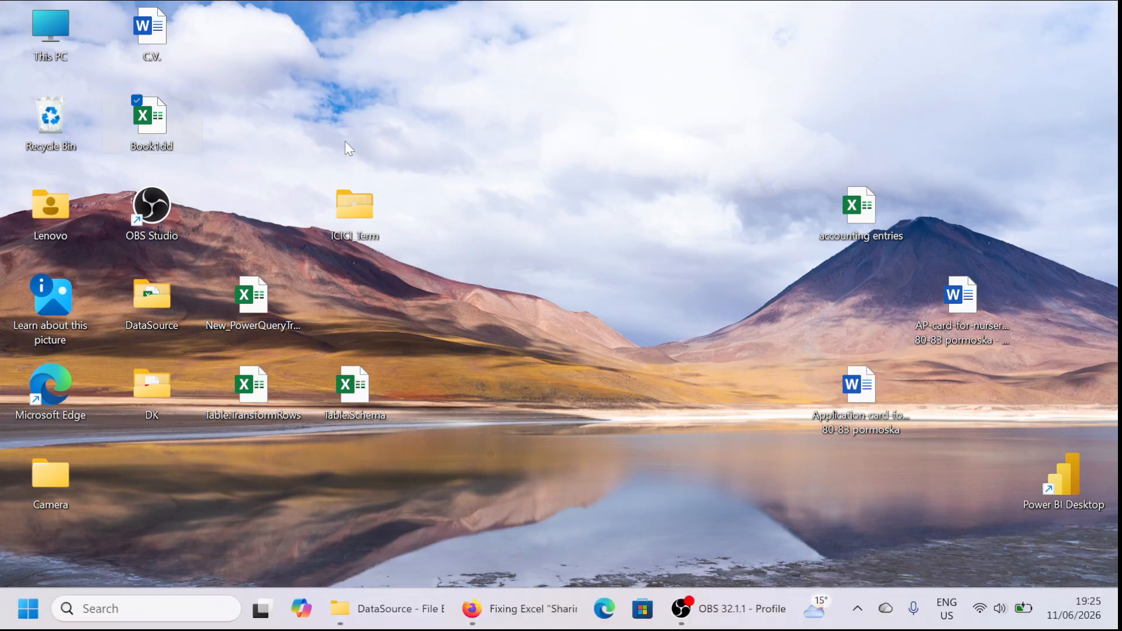
key("super+d")
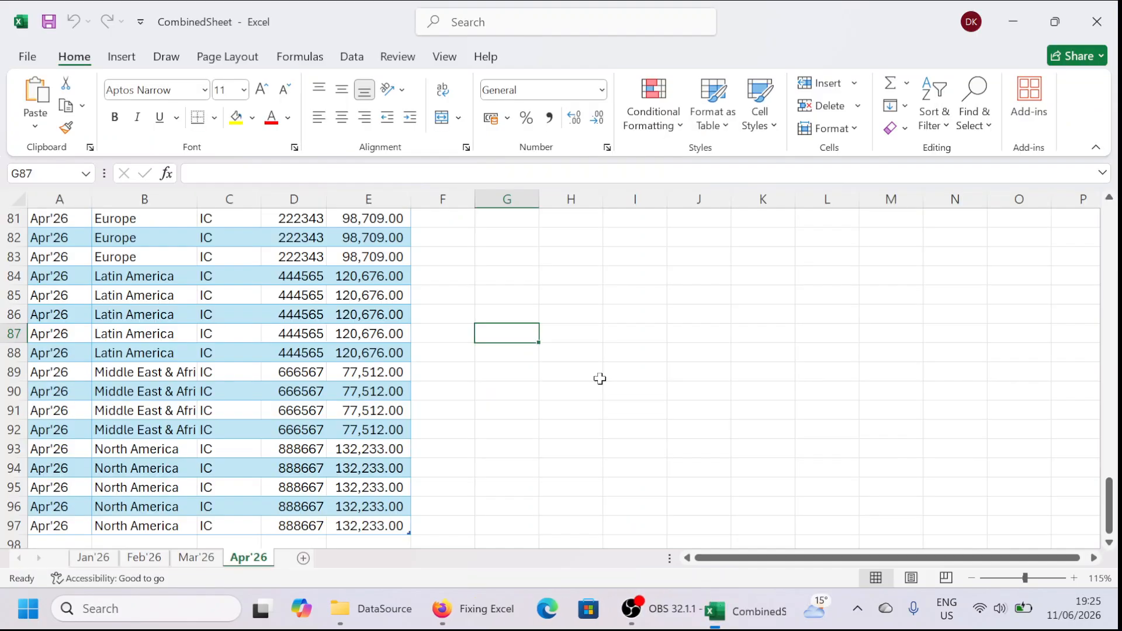
left_click(599, 379)
key("ctrl+Up")
key("ctrl+Left")
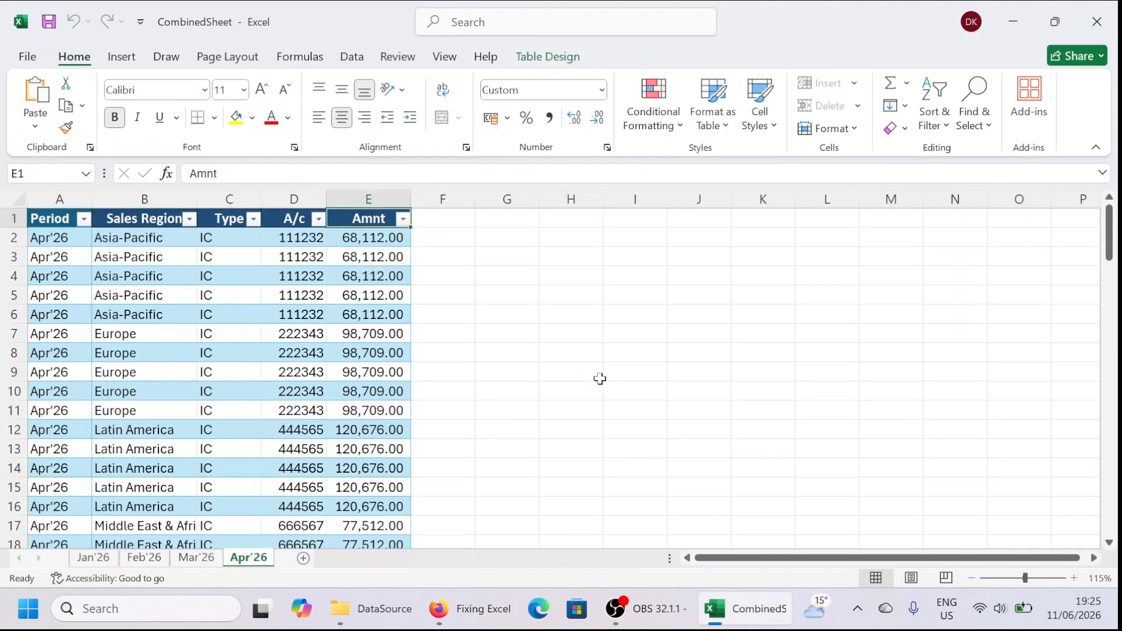
Step: Duplicate the Apr'26 sheet after itself and rename the copy as May'26
left_click_drag(252, 564, 321, 558)
double_click(309, 559)
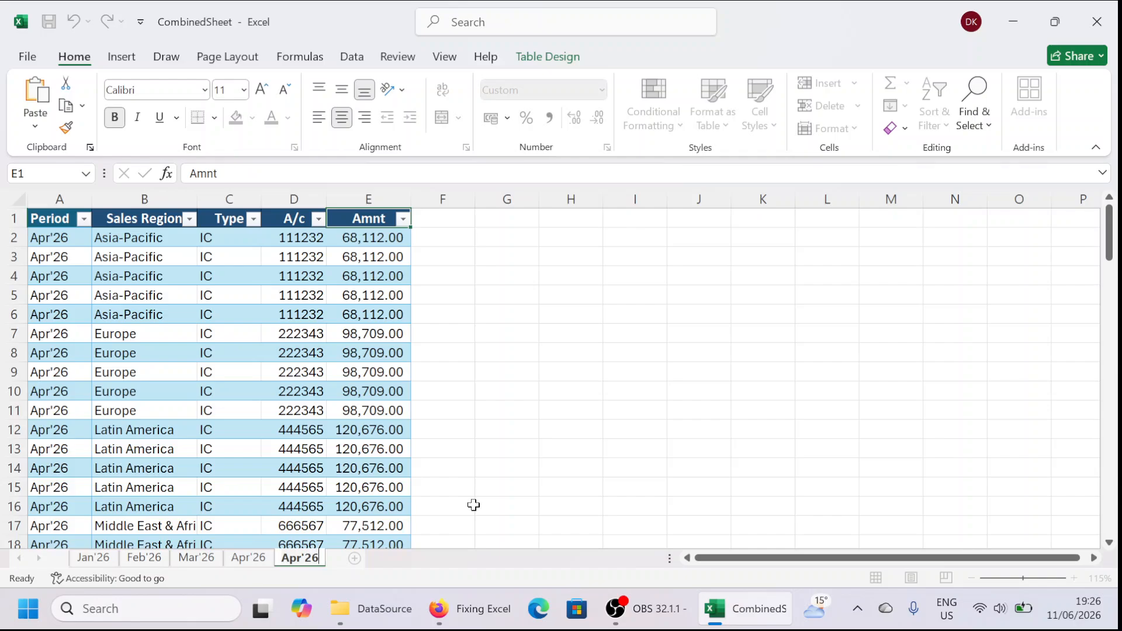
type("May")
left_click(485, 424)
Step: Change the first Period value on the May'26 sheet to May'26 and fill it down the whole column
key("Home")
key("ctrl+Up")
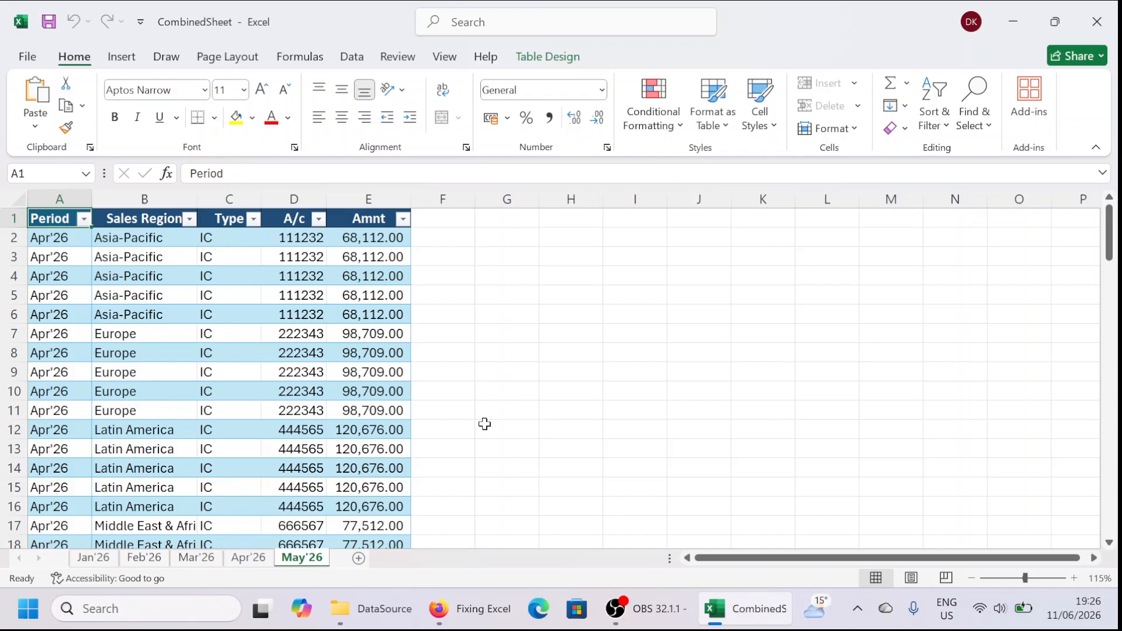
key("Down")
key("F2")
key("Home")
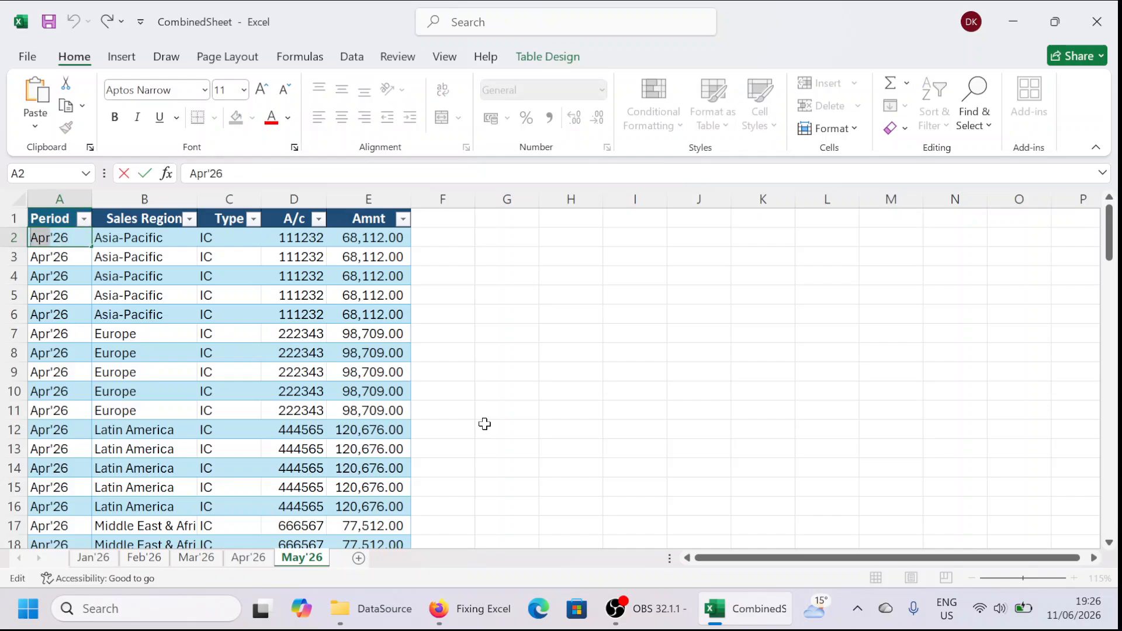
key("Delete")
key("Delete")
key("Delete")
type("May")
key("Return")
key("Up")
key("ctrl+shift+Down")
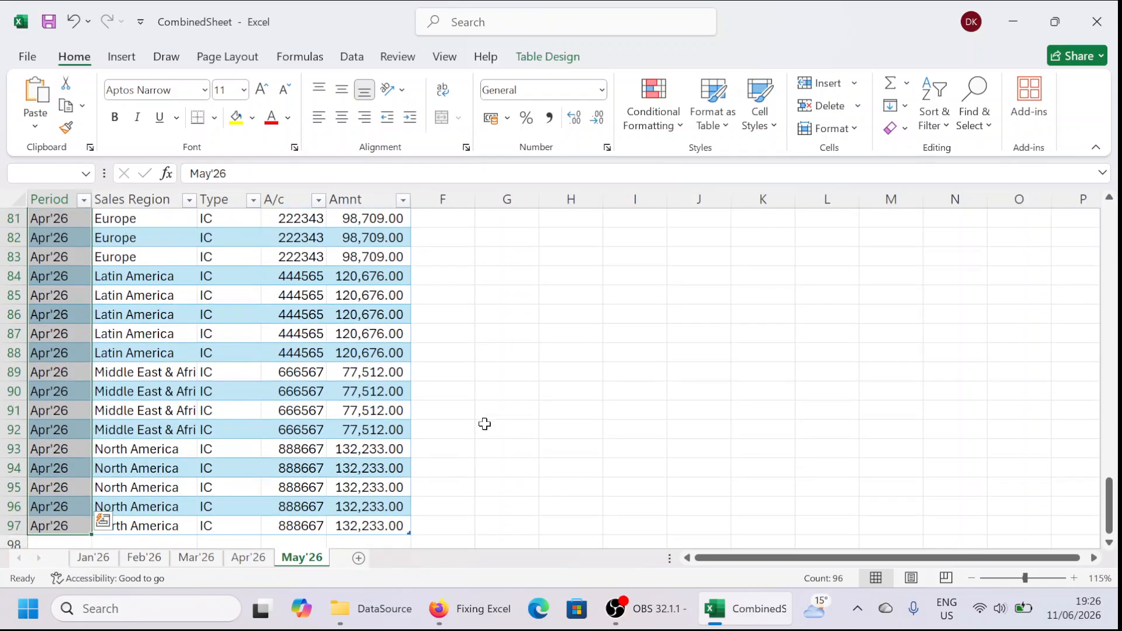
key("ctrl+d")
key("ctrl+Home")
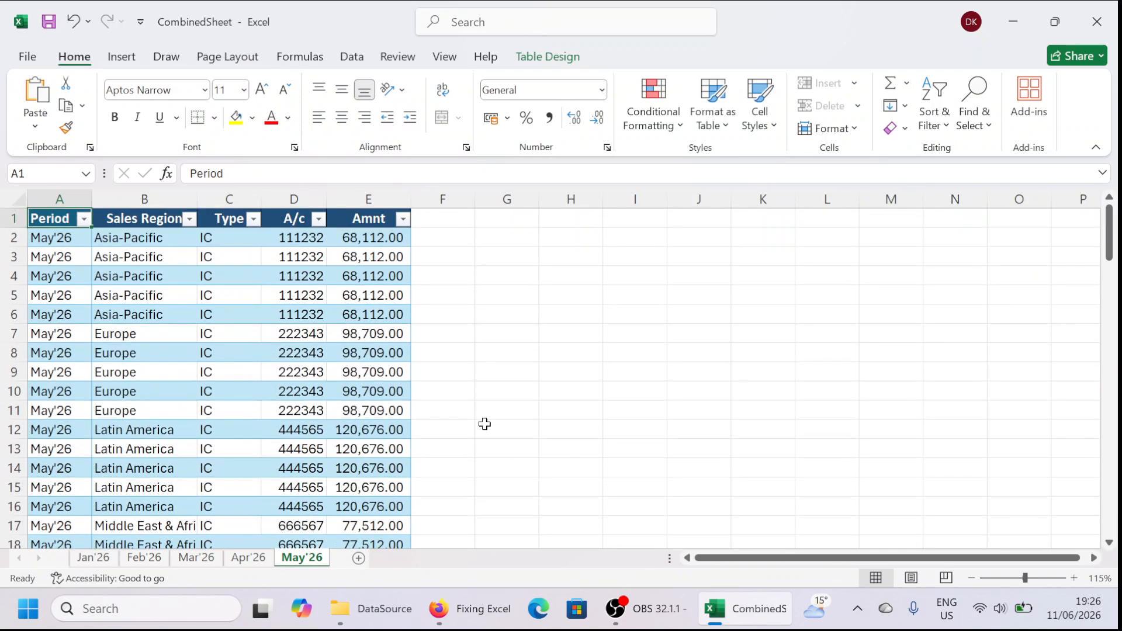
Step: Close the CombinedSheet workbook and save its changes
left_click(485, 423)
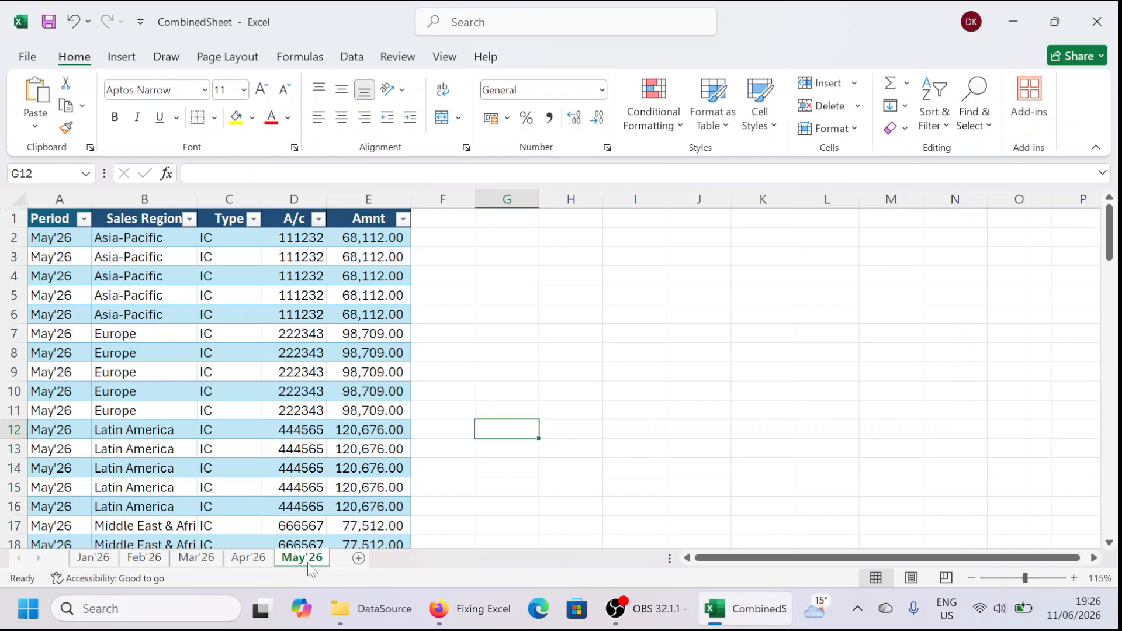
left_click(572, 354)
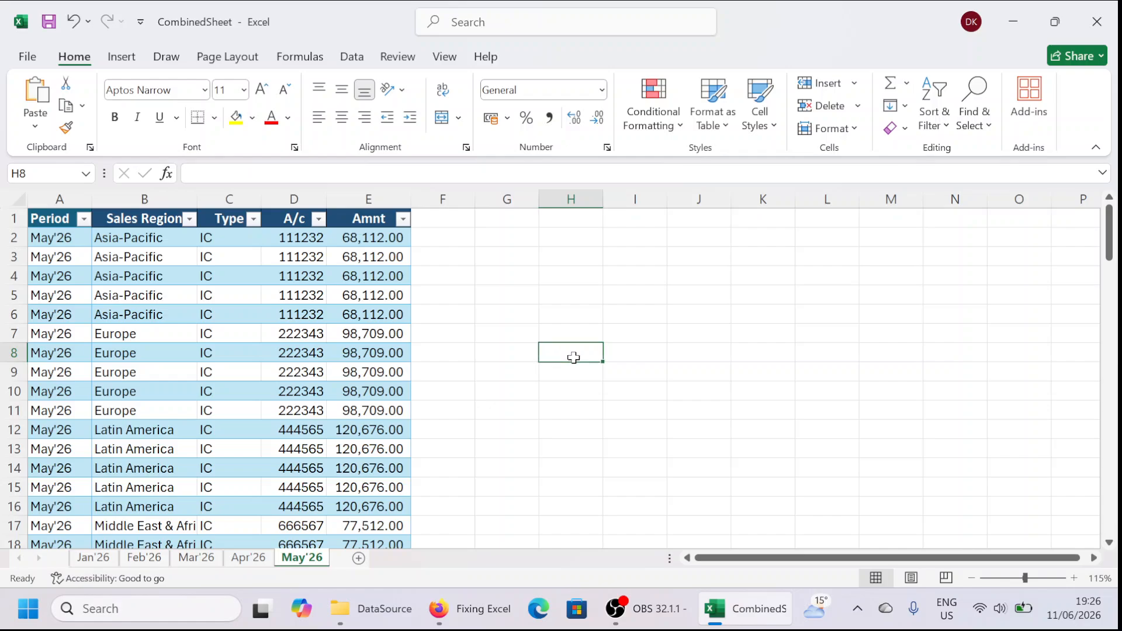
left_click(759, 328)
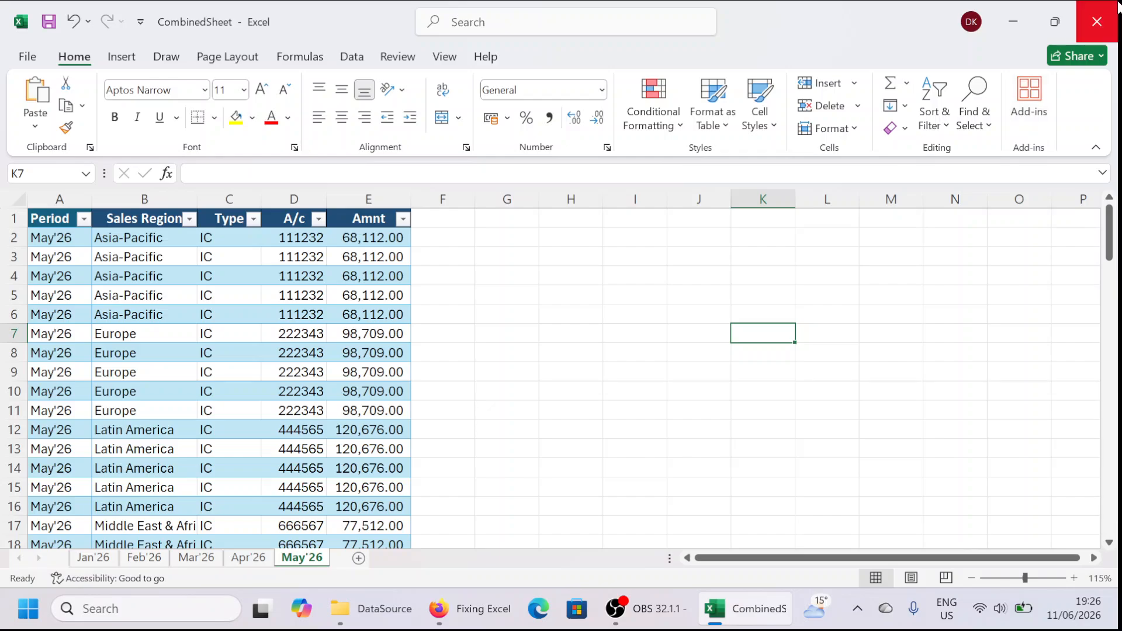
left_click(517, 326)
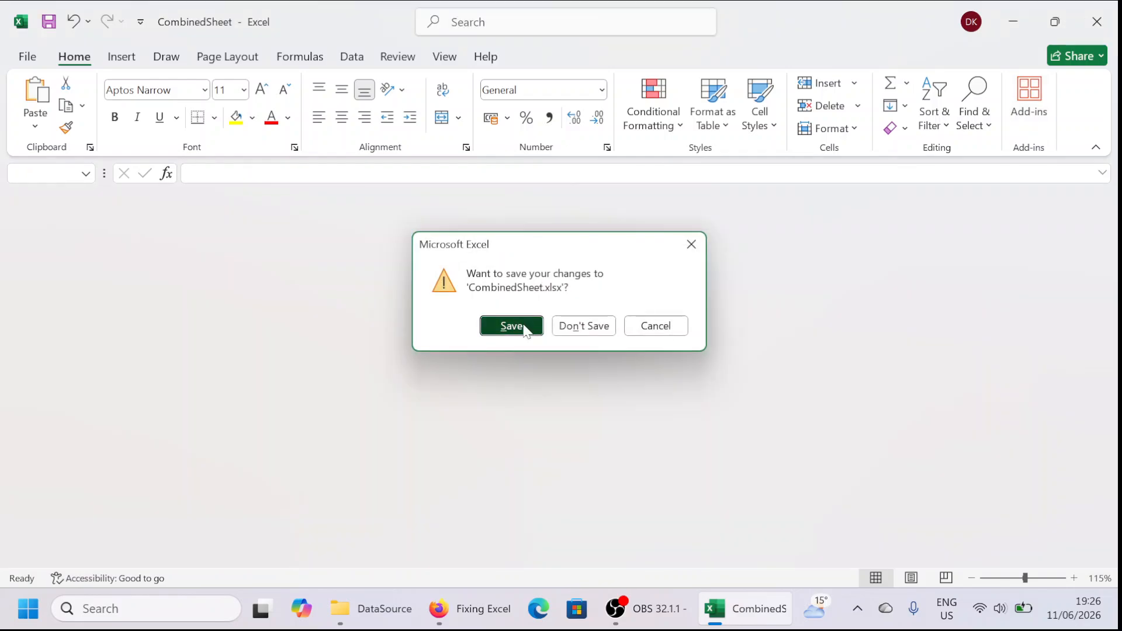
Step: Reopen the Book1dd workbook from the desktop and select a cell in the loaded query table on Sheet2
key("super+d")
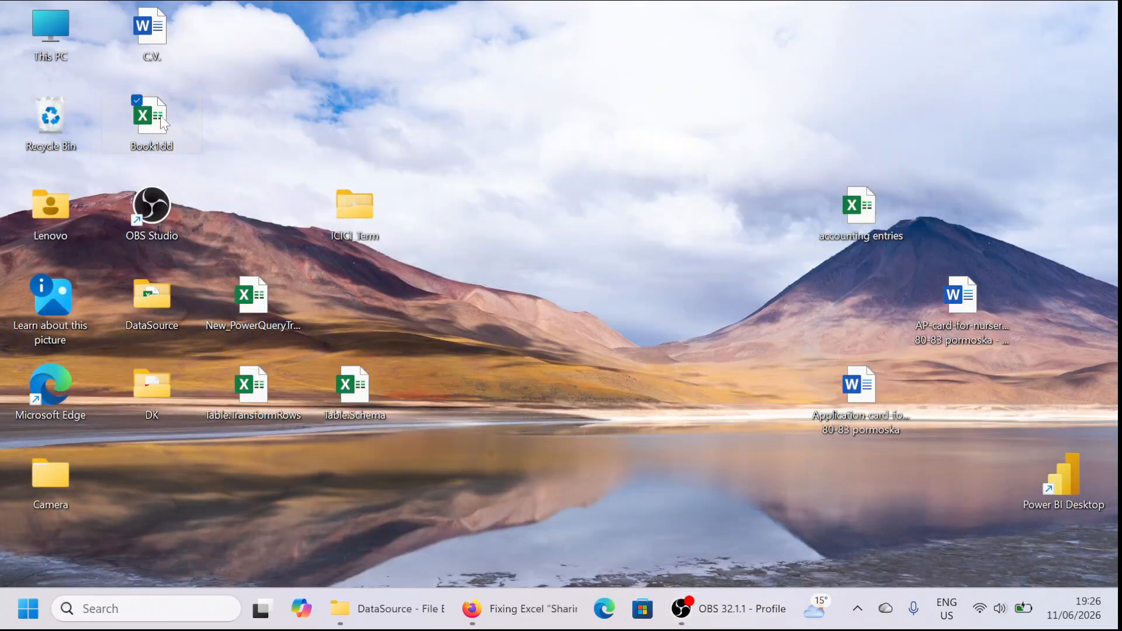
double_click(151, 117)
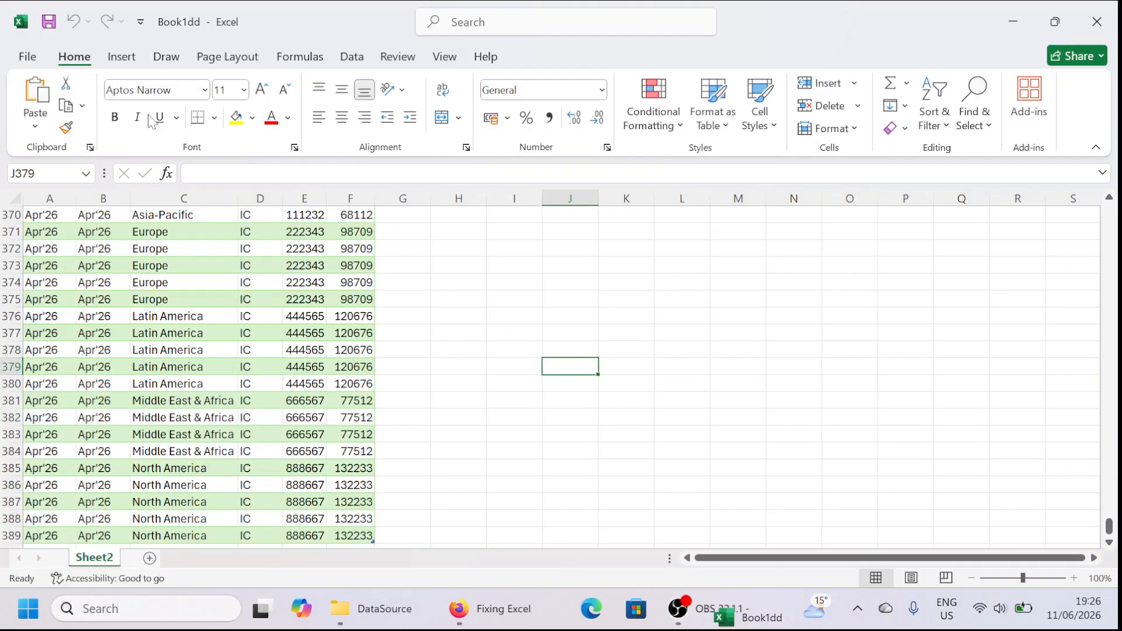
left_click(446, 430)
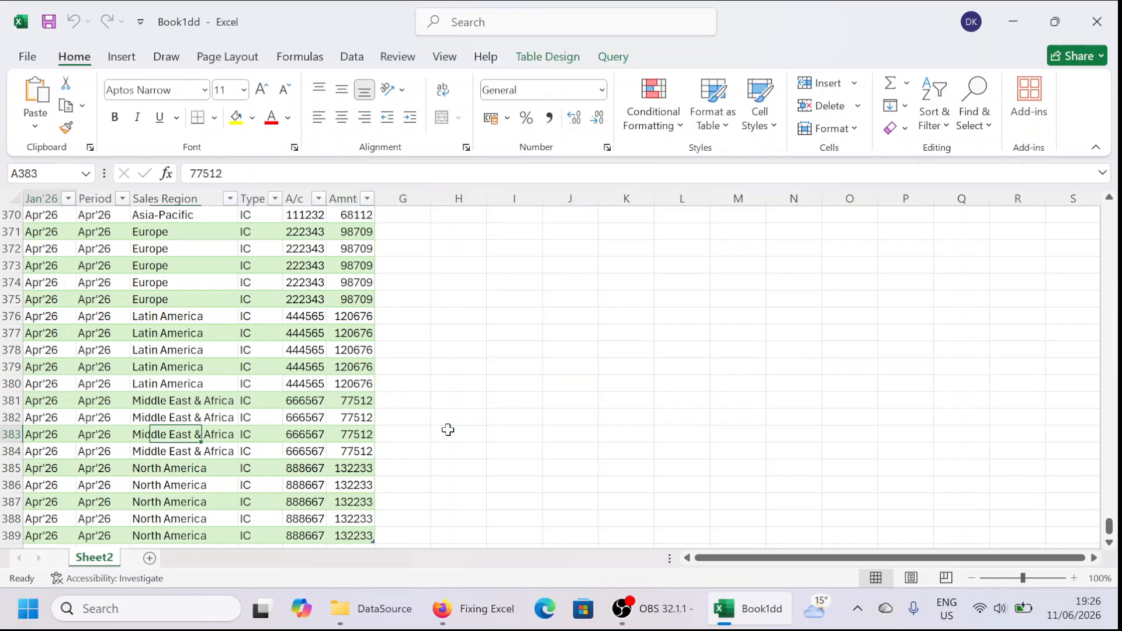
left_click(354, 381)
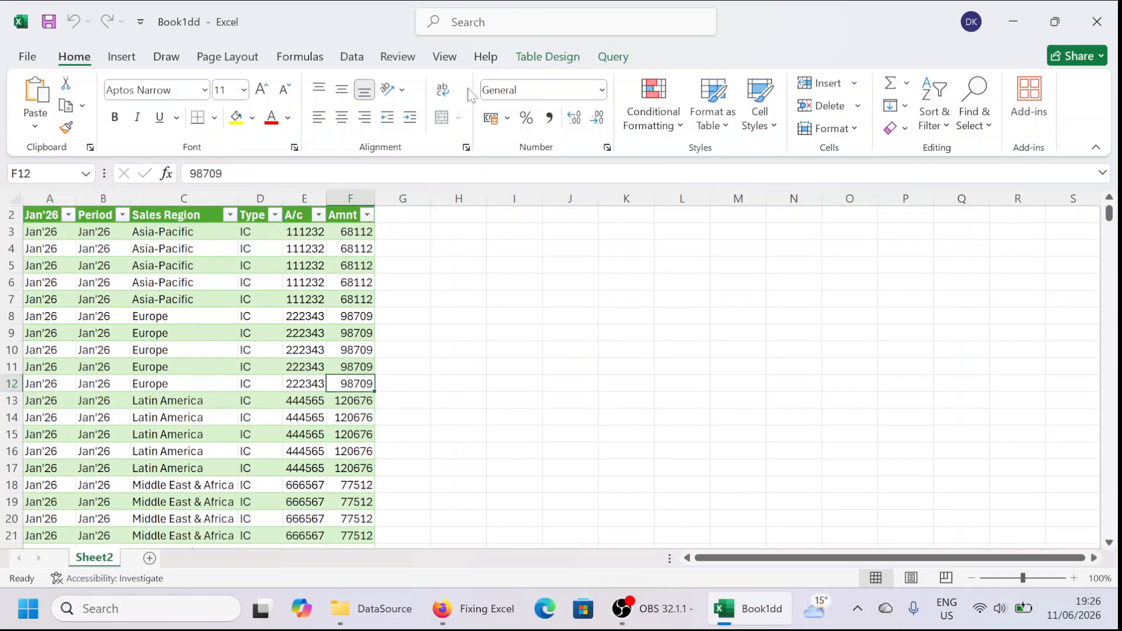
Step: Show the workbook's queries and connections and preview Query1
left_click(353, 57)
left_click(410, 82)
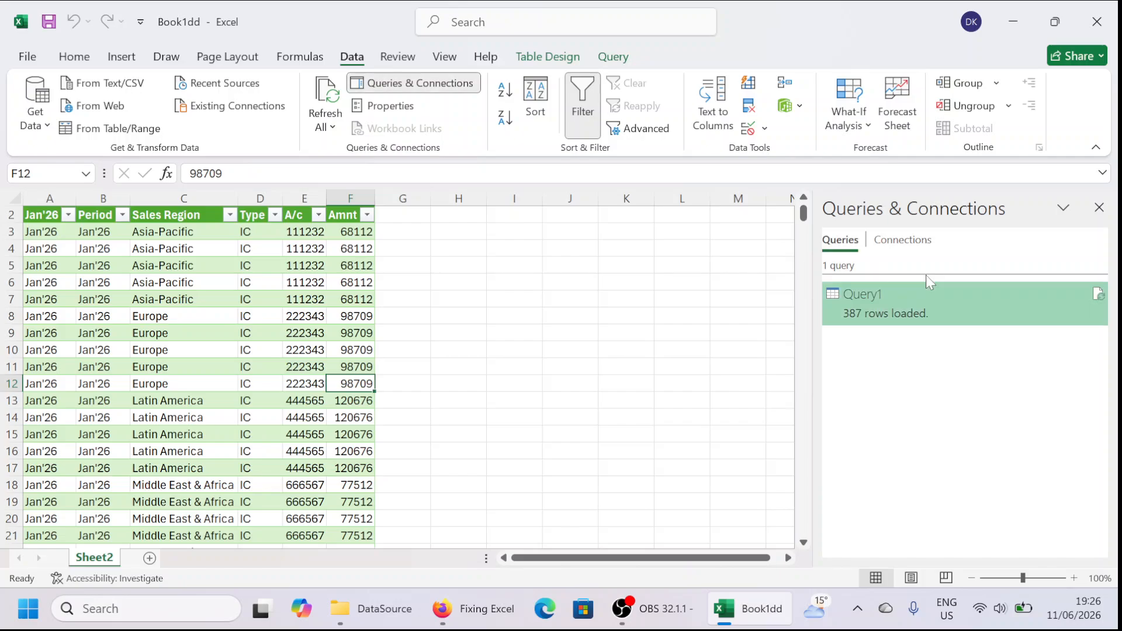
mouse_move(867, 320)
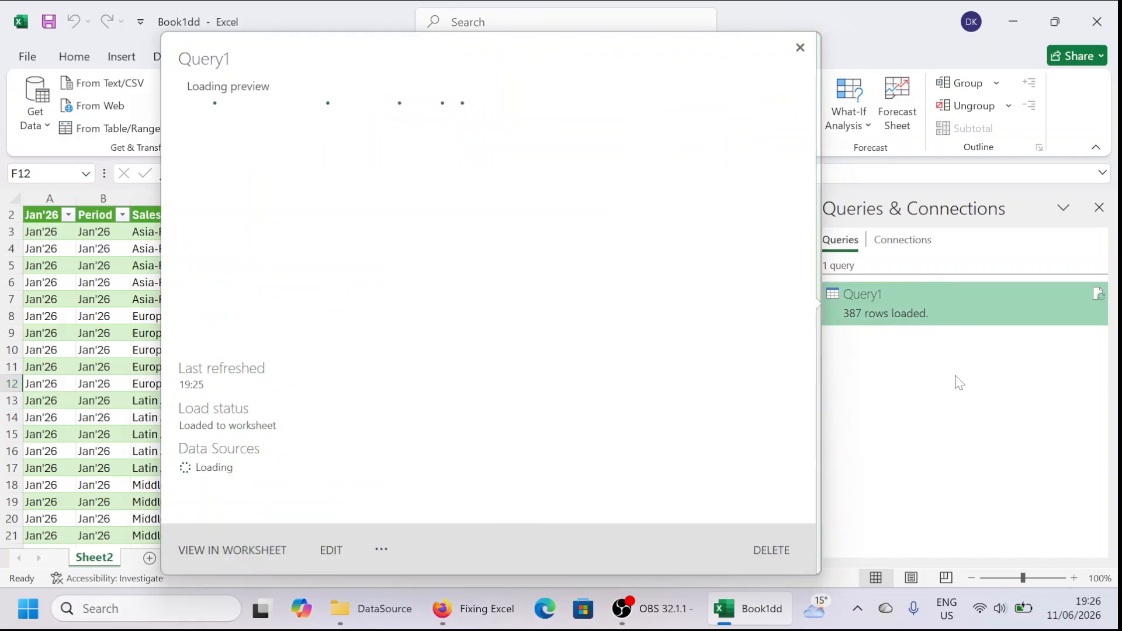
left_click(96, 351)
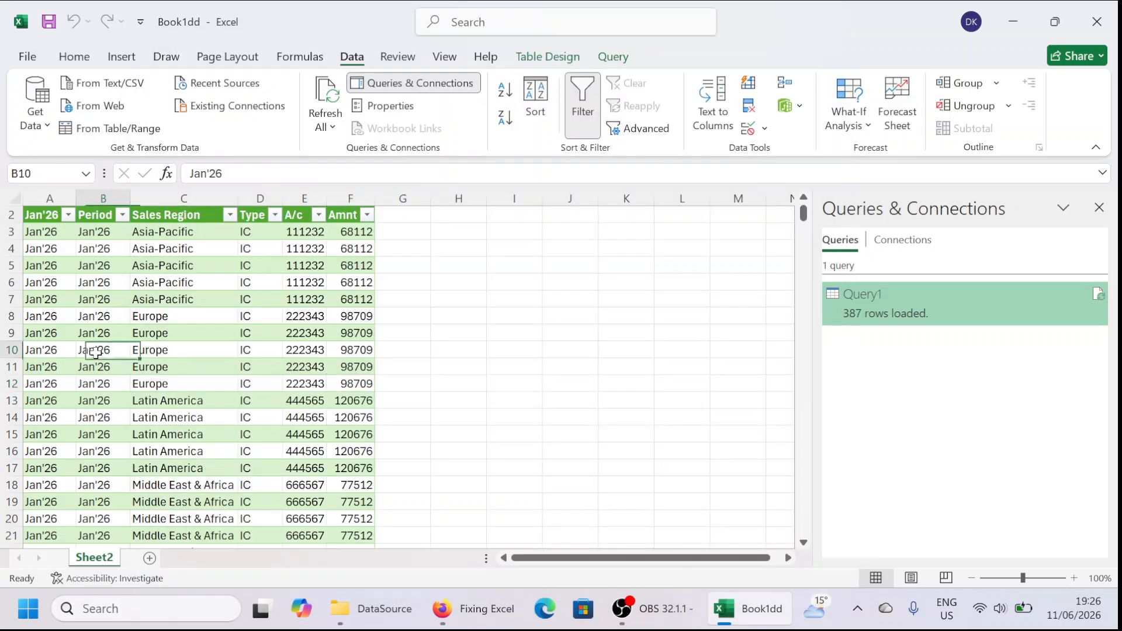
Step: Check which months the Jan'26 column's filter list offers and go to the table's last row
key("ctrl+Up")
key("Left")
key("alt+Down")
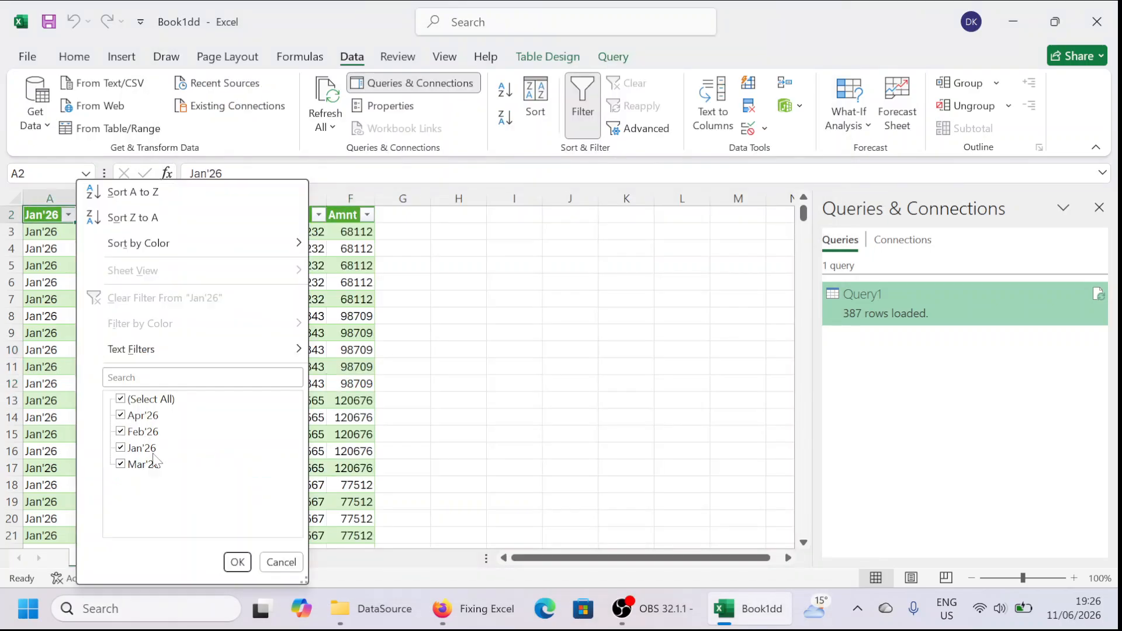
key("Escape")
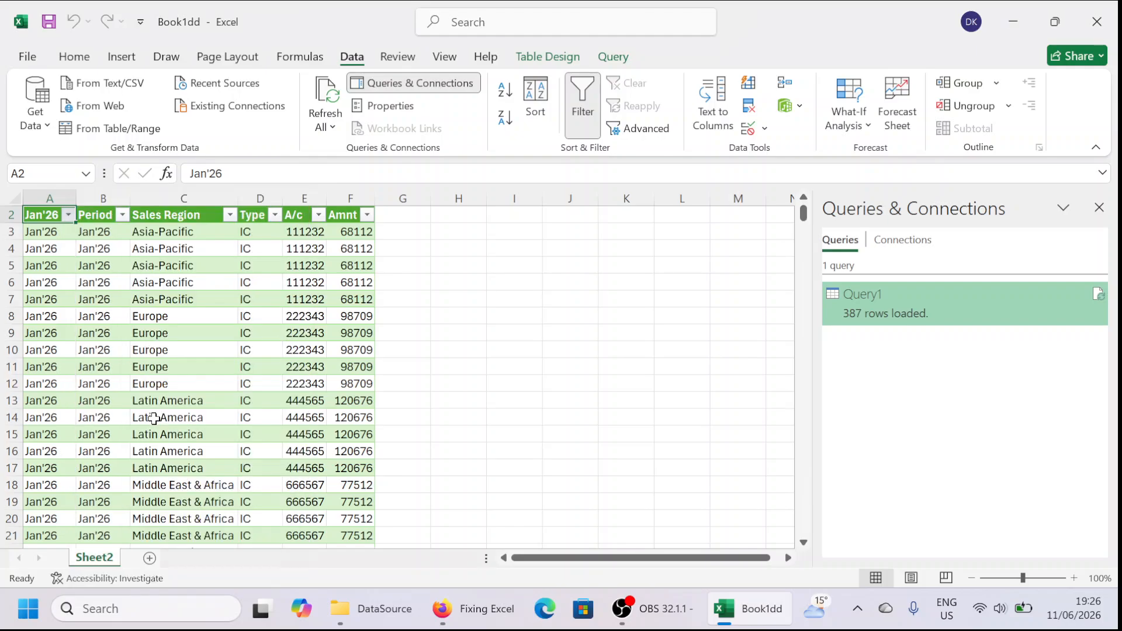
key("ctrl+Down")
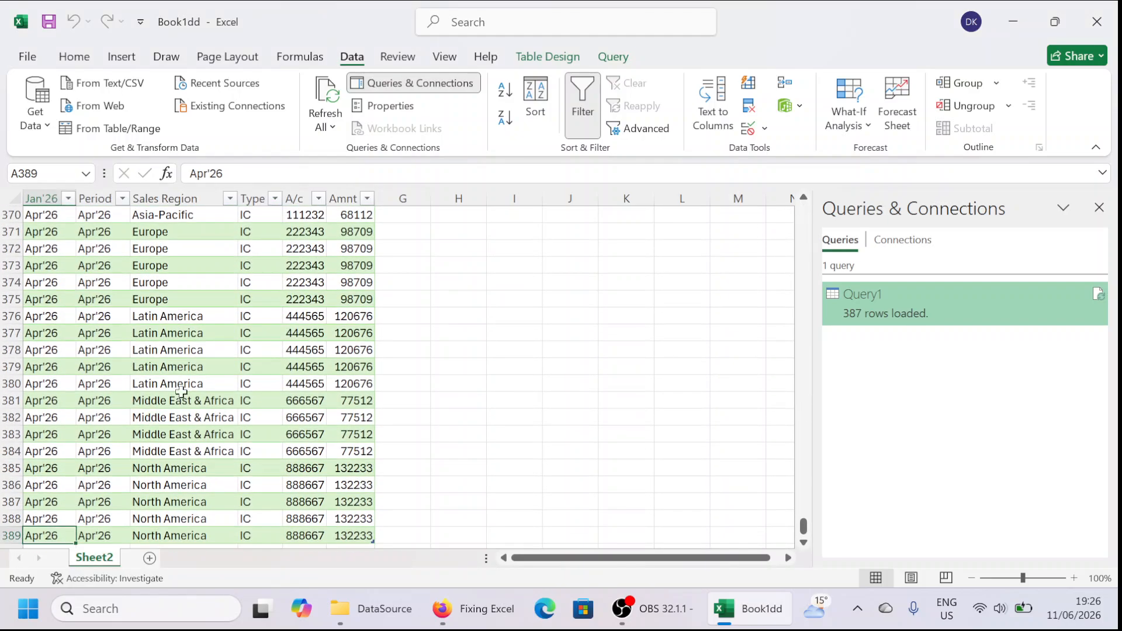
Step: Refresh the loaded query table on Sheet2
left_click(305, 314)
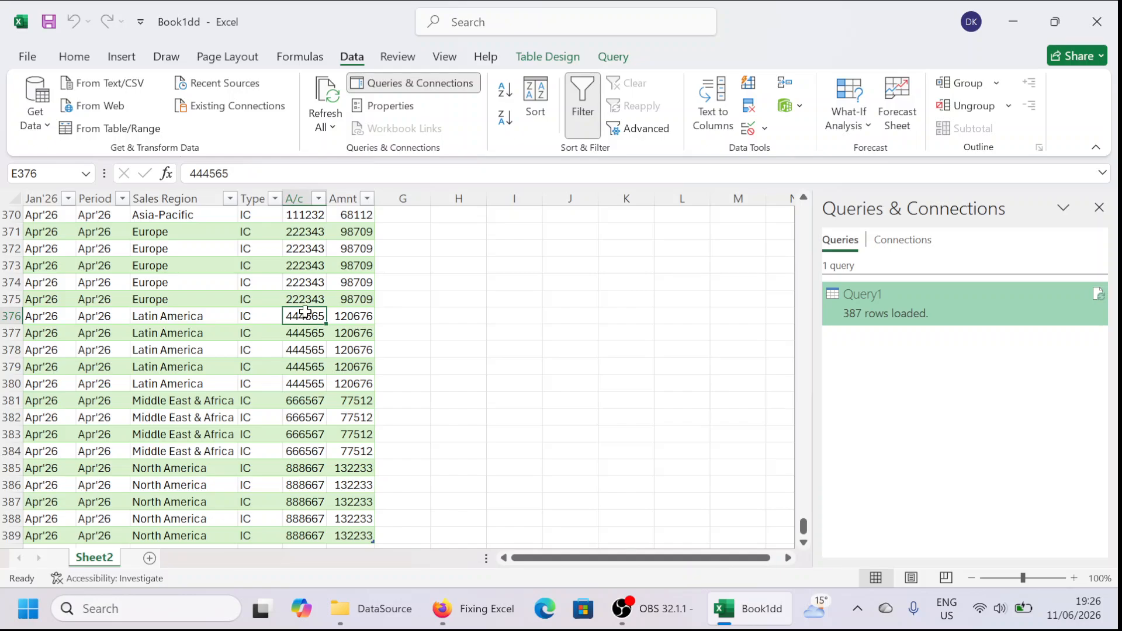
left_click(250, 319)
right_click(249, 319)
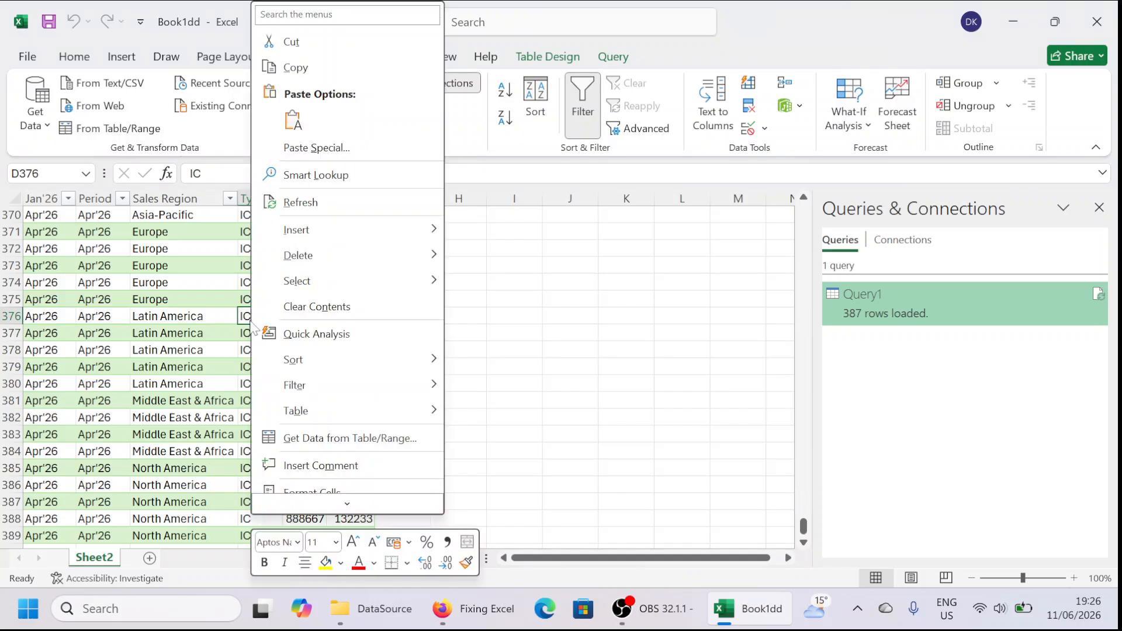
left_click(300, 203)
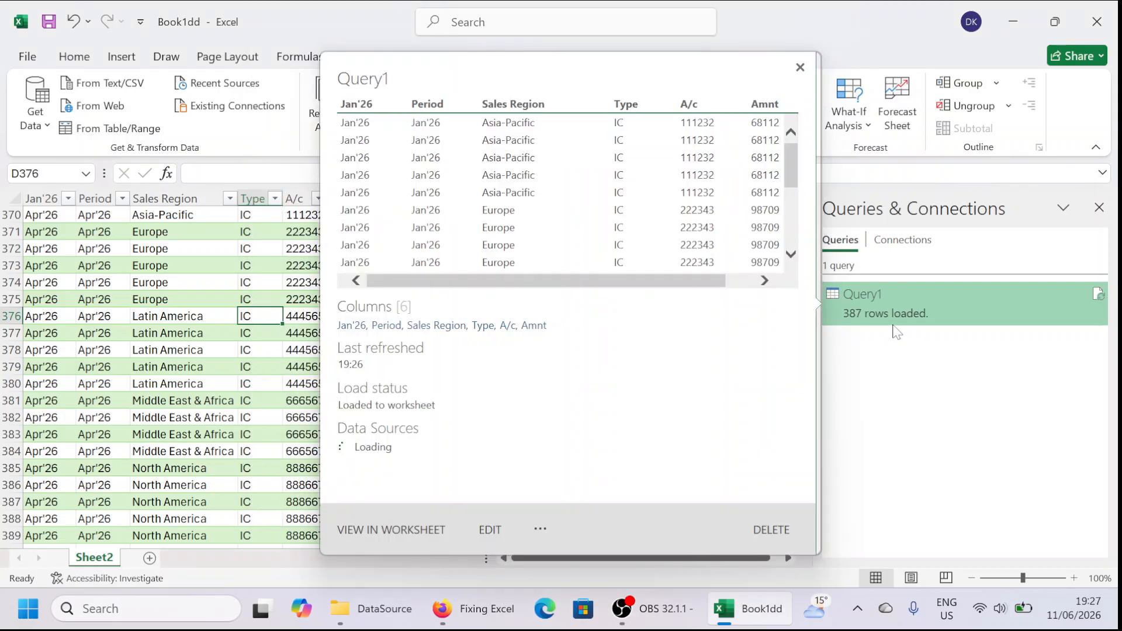
Step: Check the Jan'26 column's filter list again for a May'26 entry after the refresh
left_click(253, 385)
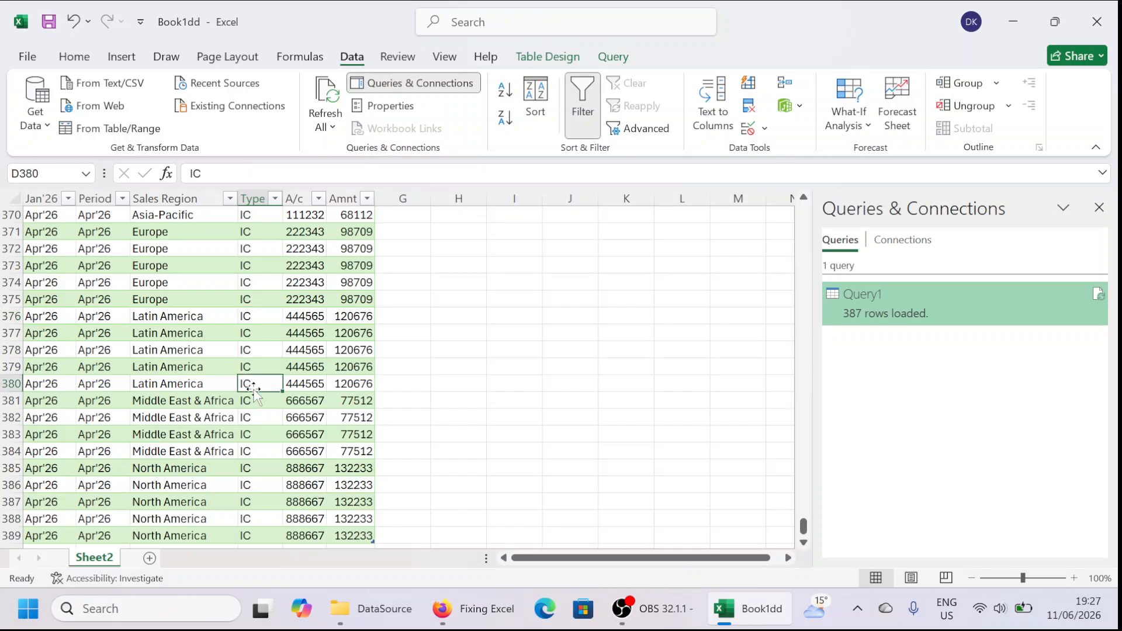
key("Home")
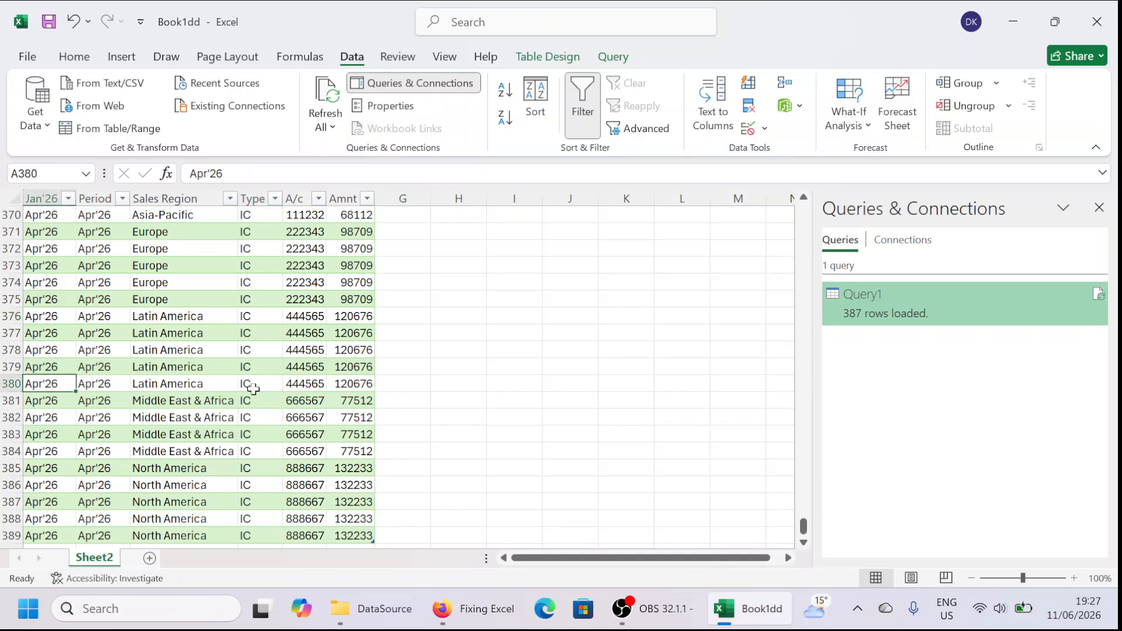
scroll(253, 389, "down", 1)
key("ctrl+Up")
key("alt+Down")
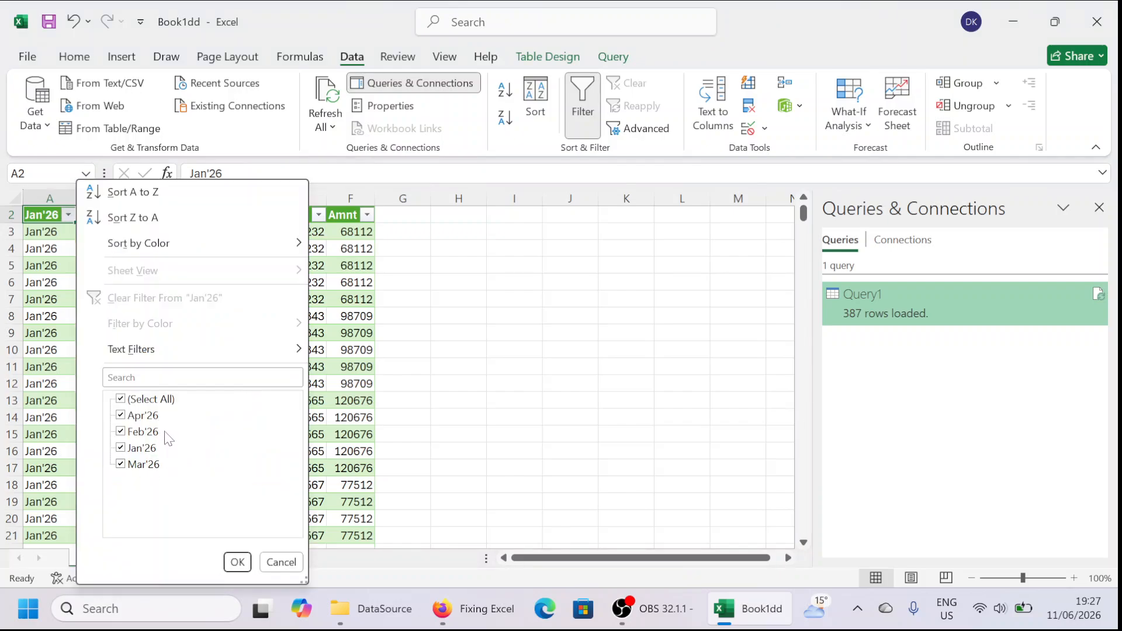
key("Escape")
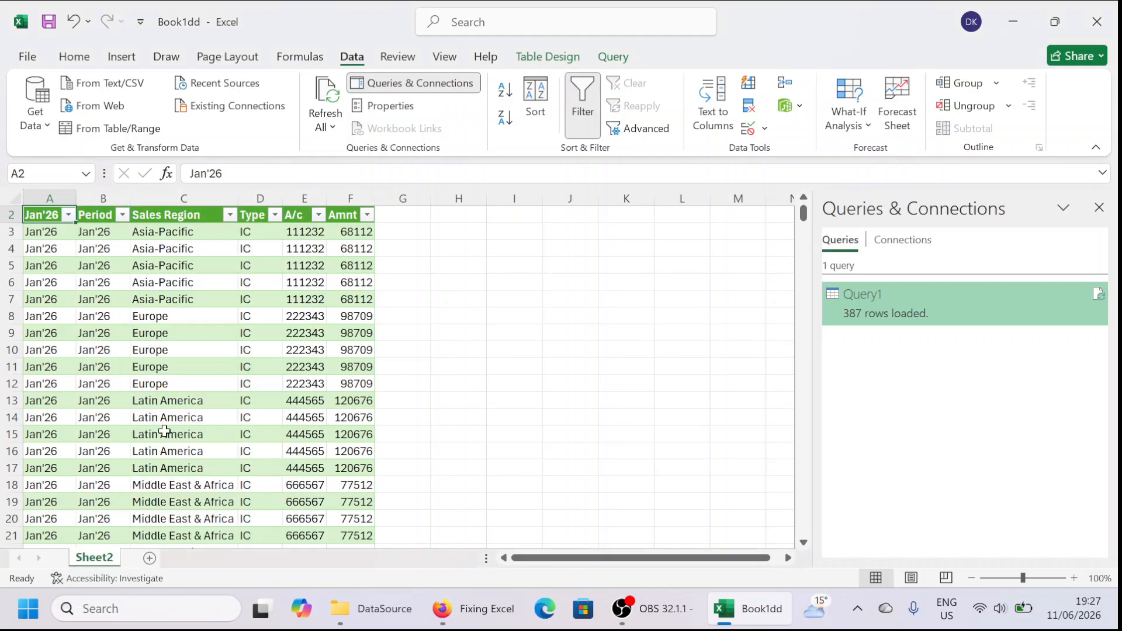
left_click(313, 386)
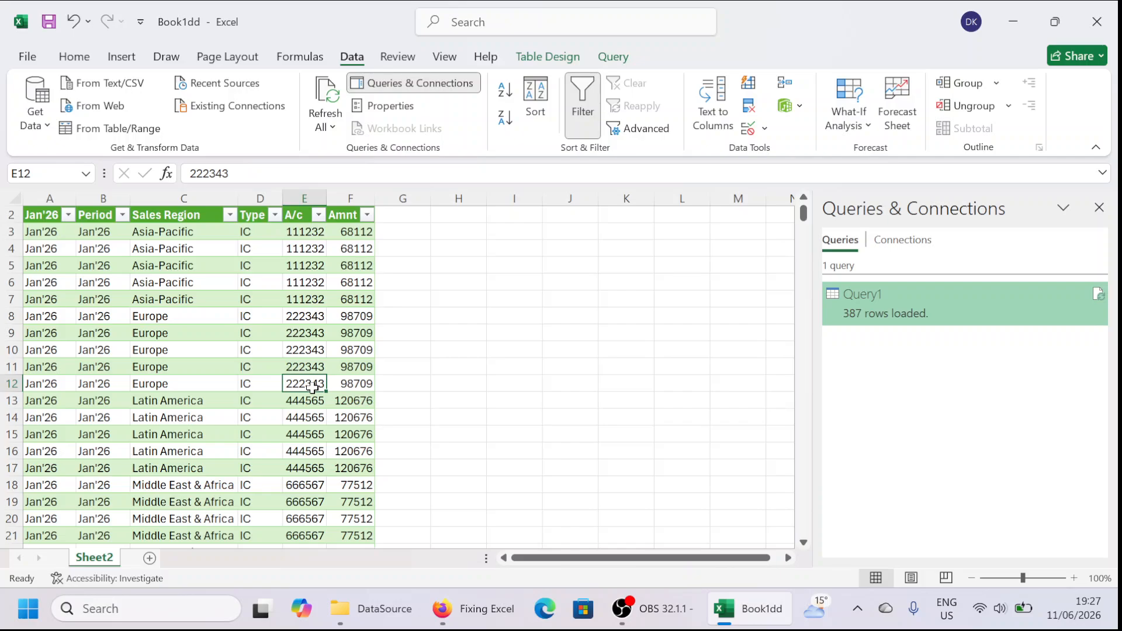
left_click(477, 337)
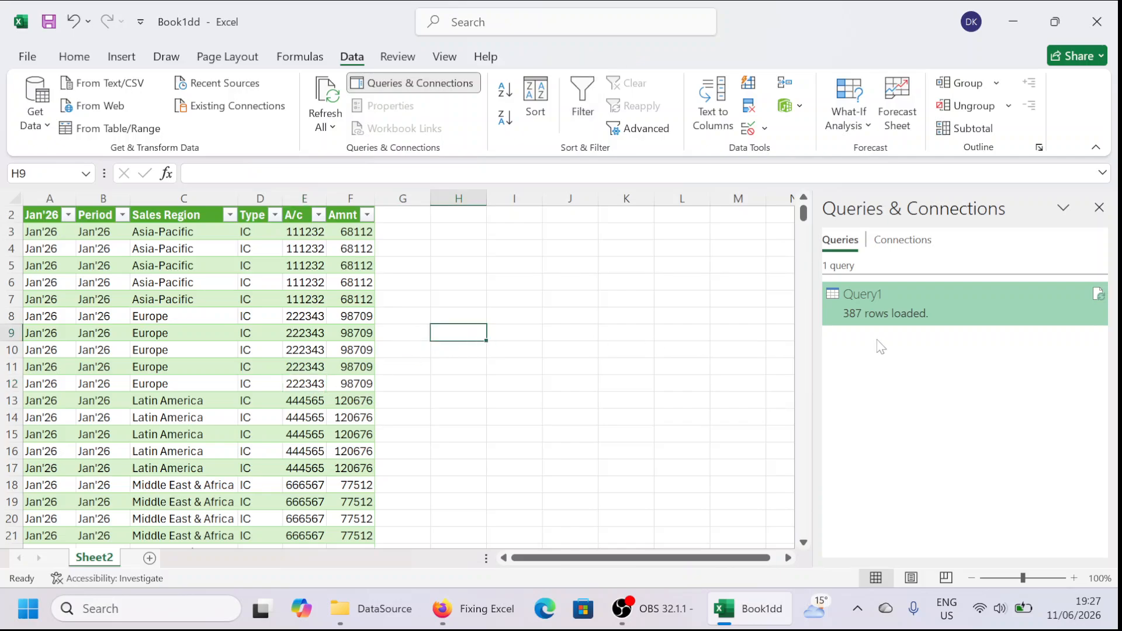
Step: Open Query1 in the Power Query Editor and duplicate it
left_click(887, 313)
double_click(886, 310)
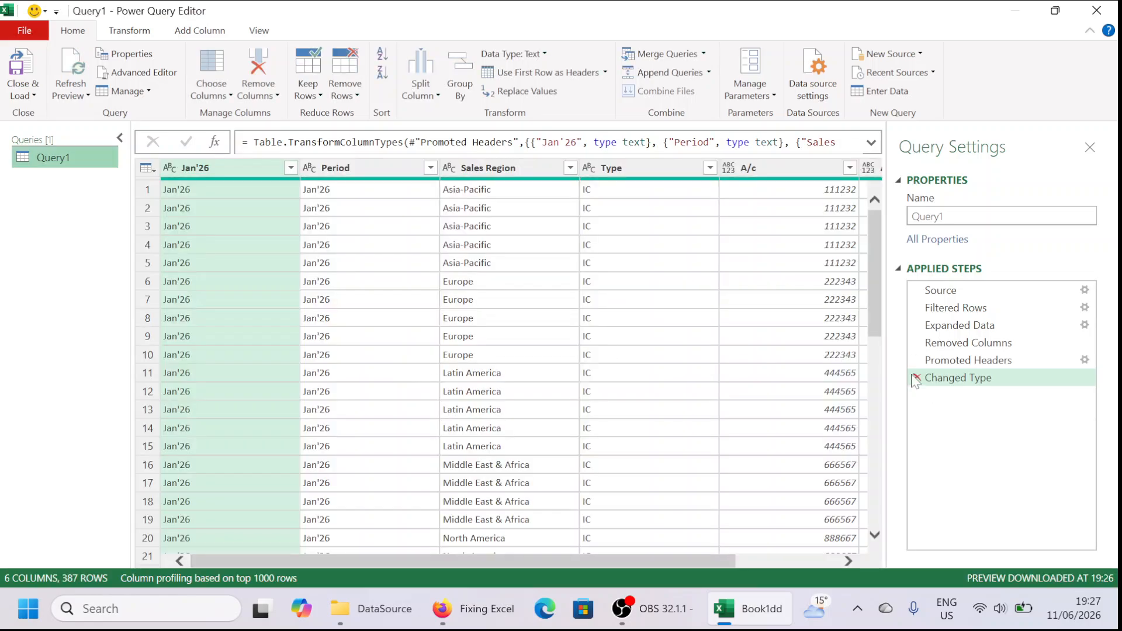
right_click(68, 157)
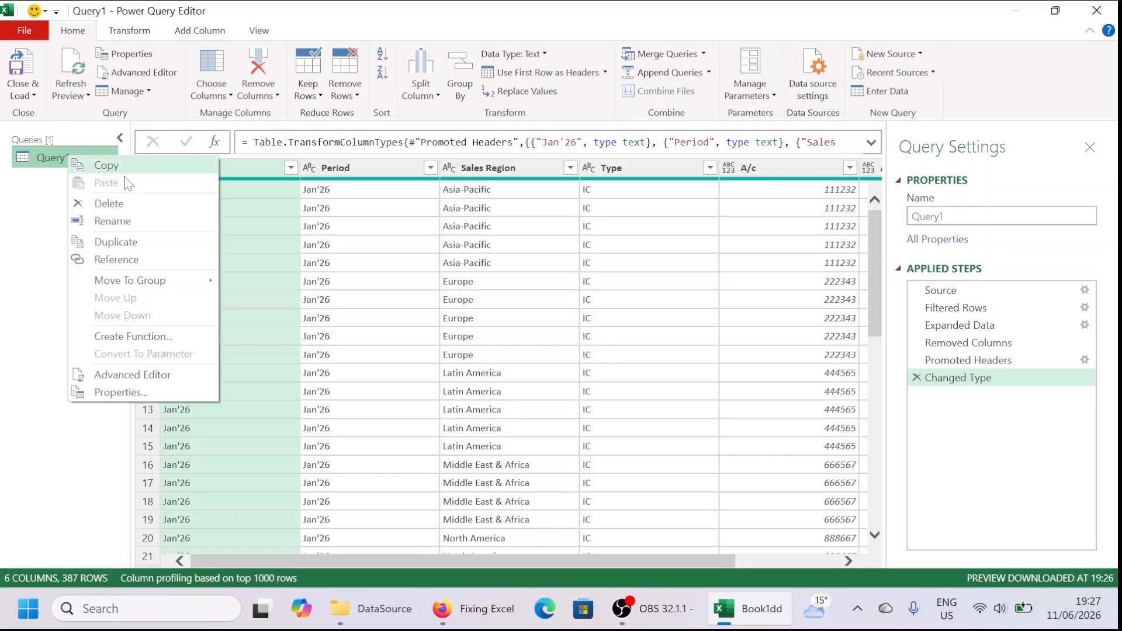
left_click(136, 243)
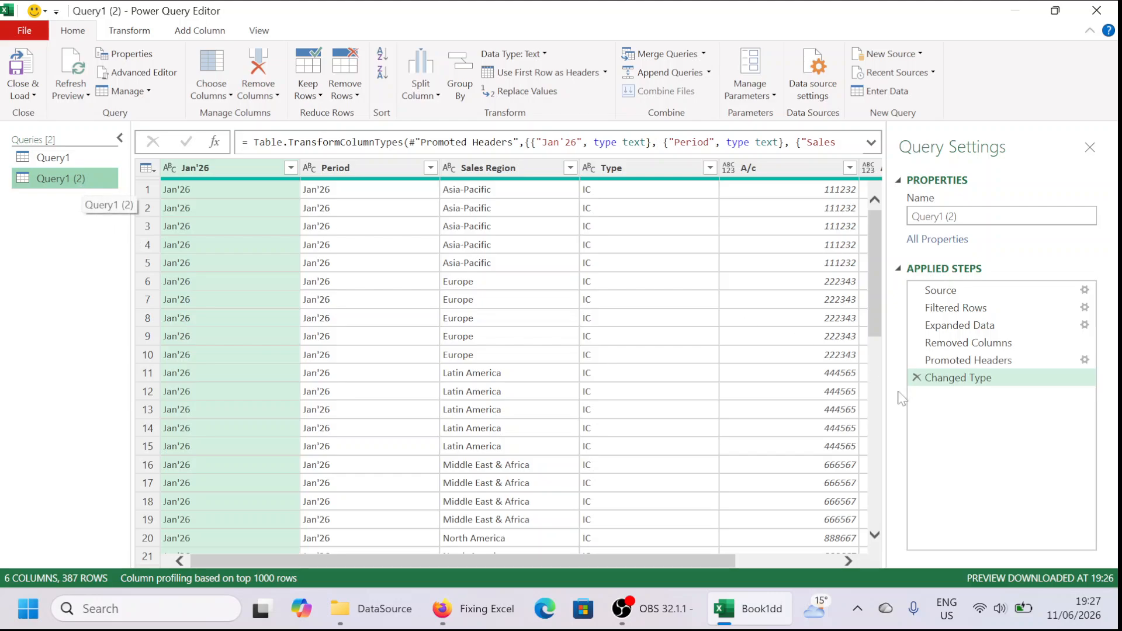
Step: Delete all applied steps of the duplicated query from Changed Type back to Filtered Rows, keeping only Source
left_click(916, 378)
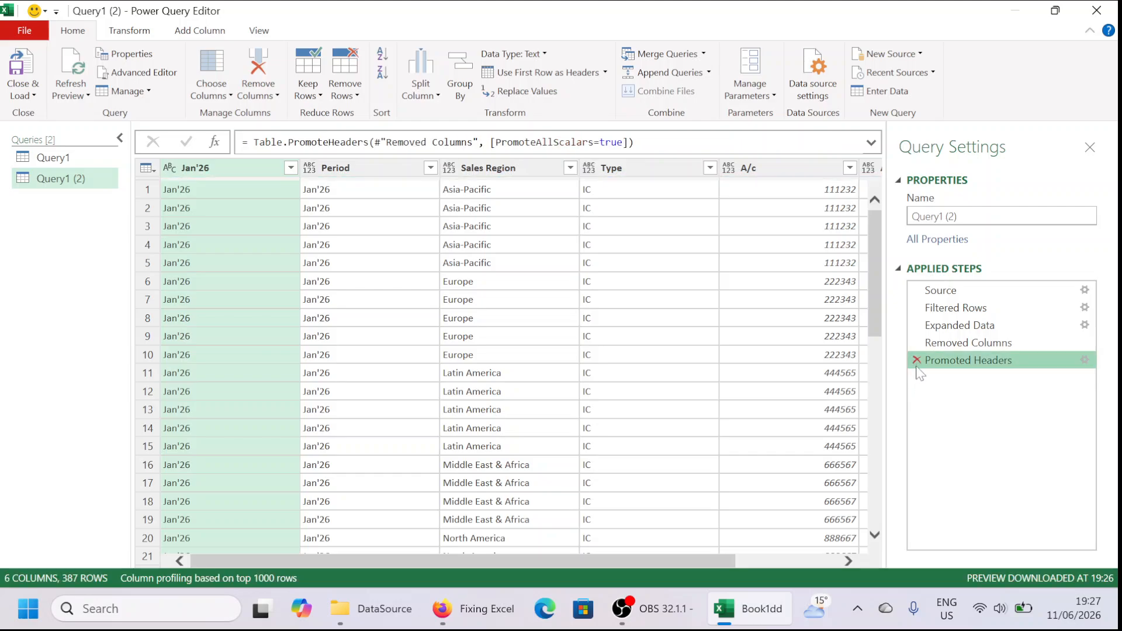
left_click(916, 360)
left_click(916, 343)
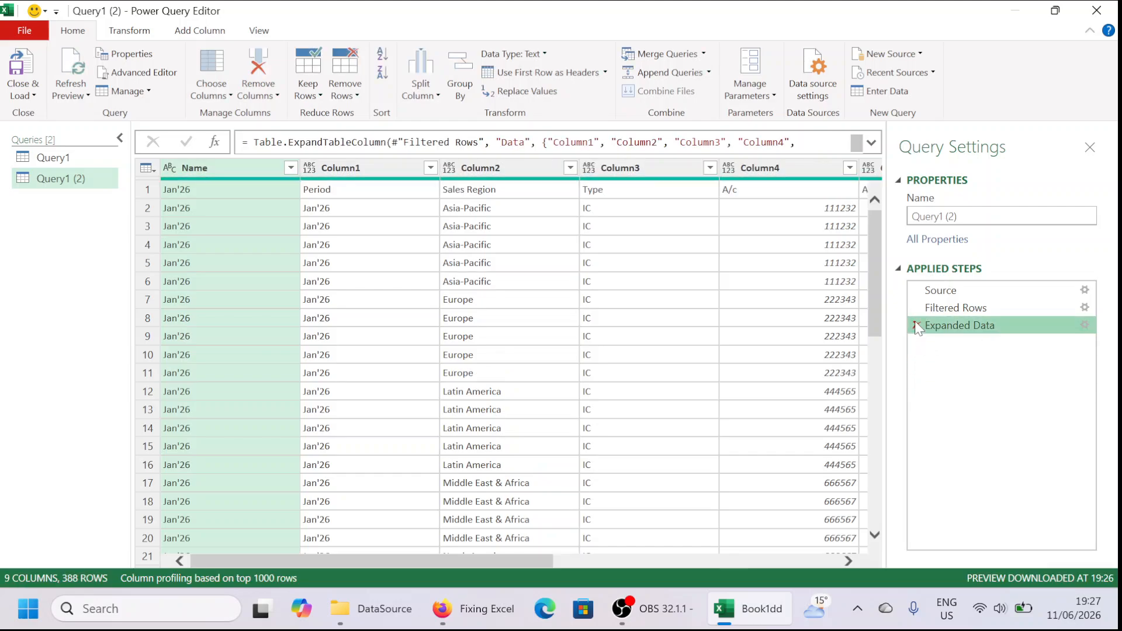
left_click(916, 325)
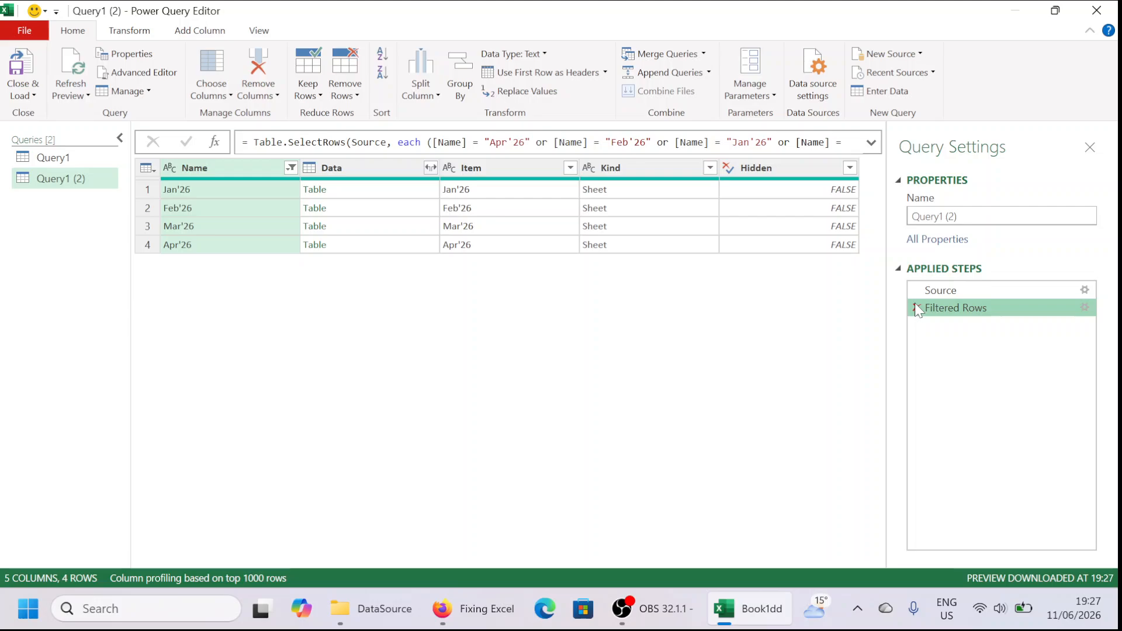
left_click(916, 308)
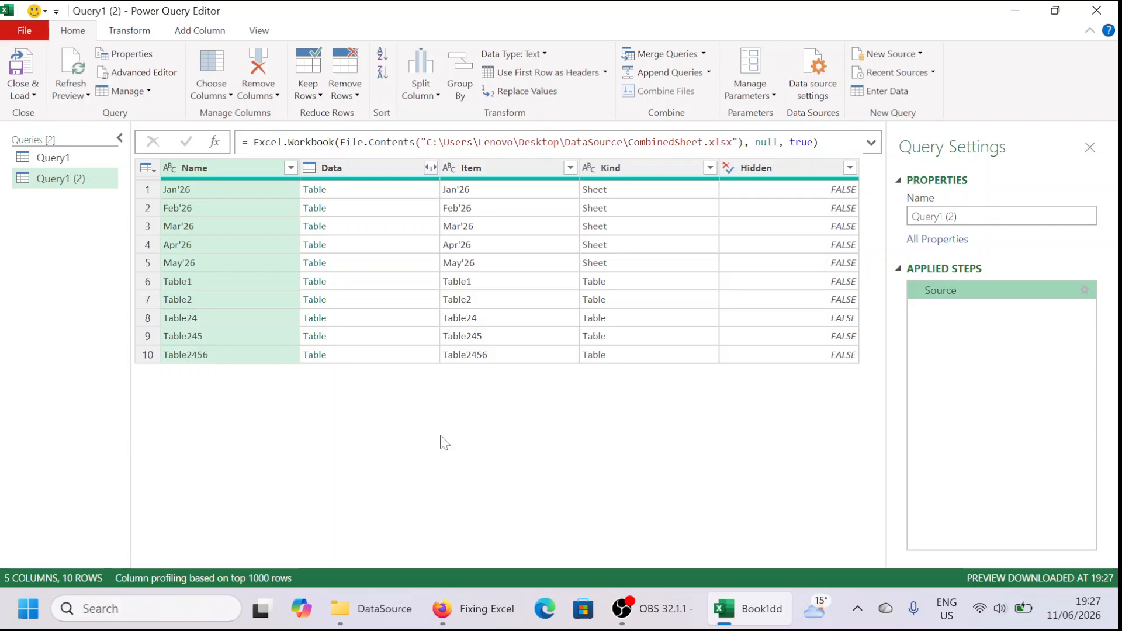
Step: Filter the Name column to exclude Table1, Table2, Table24, Table245 and Table2456, keeping the five month sheets
left_click(291, 168)
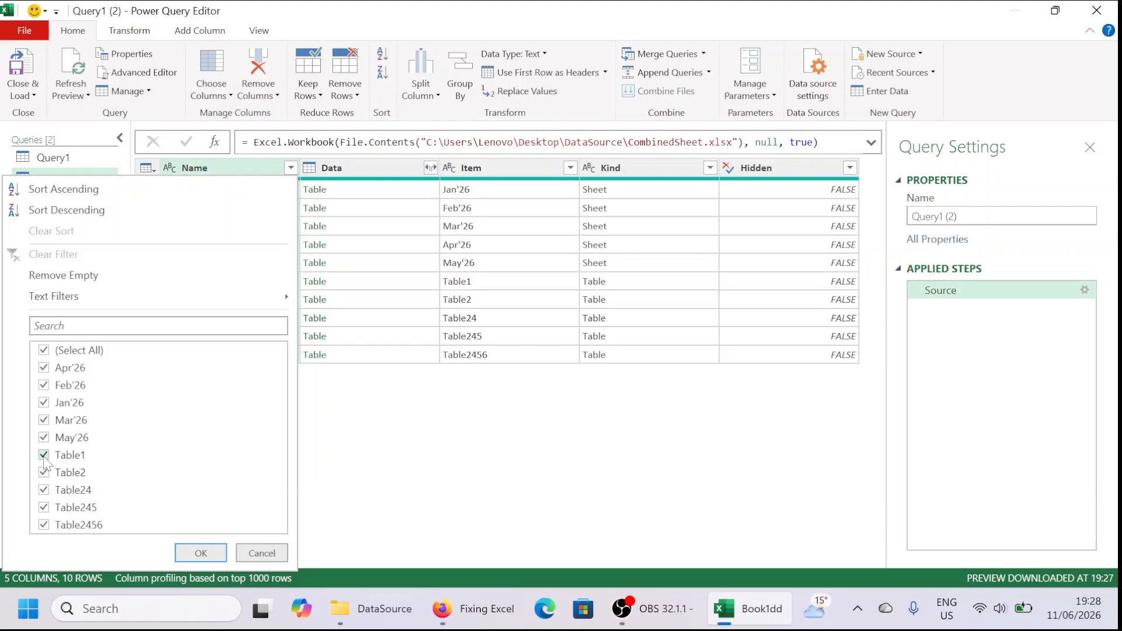
left_click(44, 455)
left_click(44, 472)
left_click(46, 492)
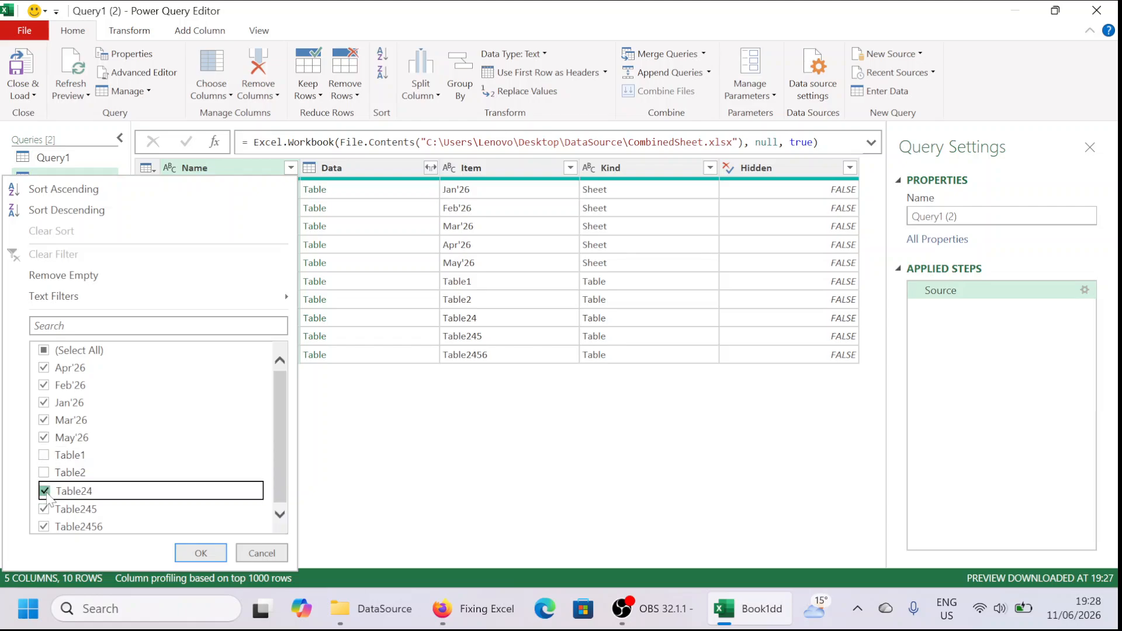
left_click(44, 508)
left_click(43, 526)
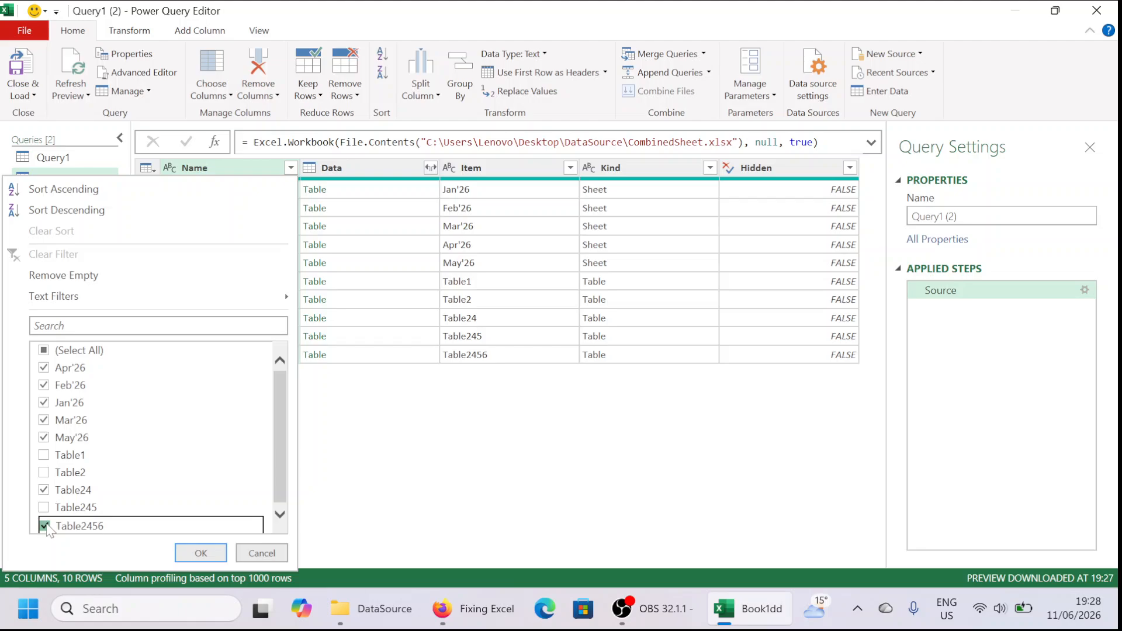
double_click(45, 491)
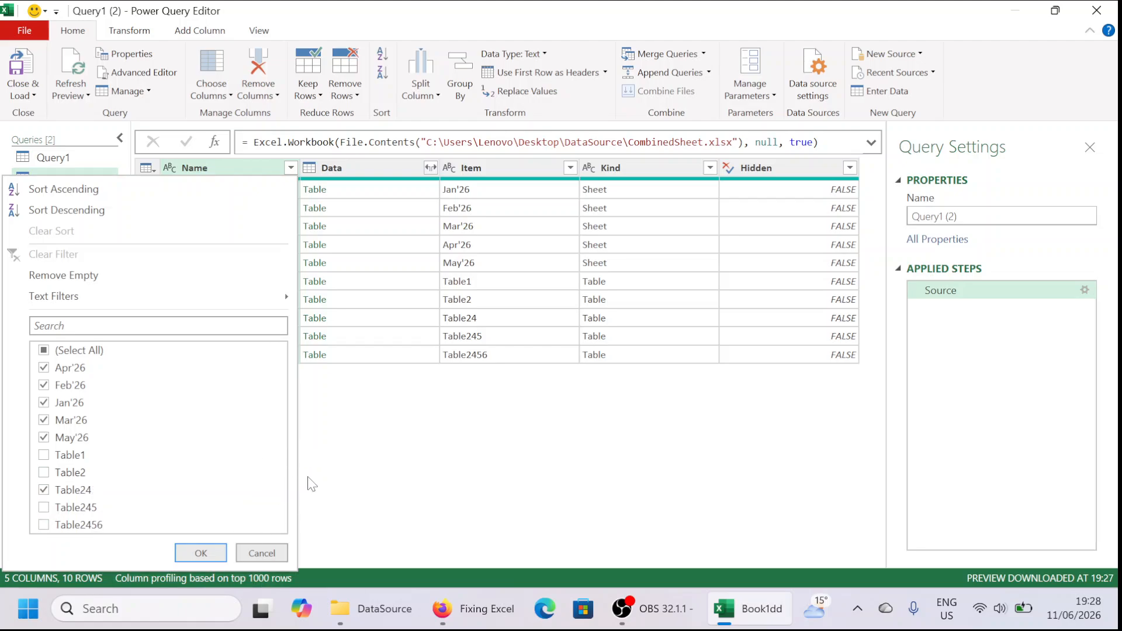
left_click(44, 491)
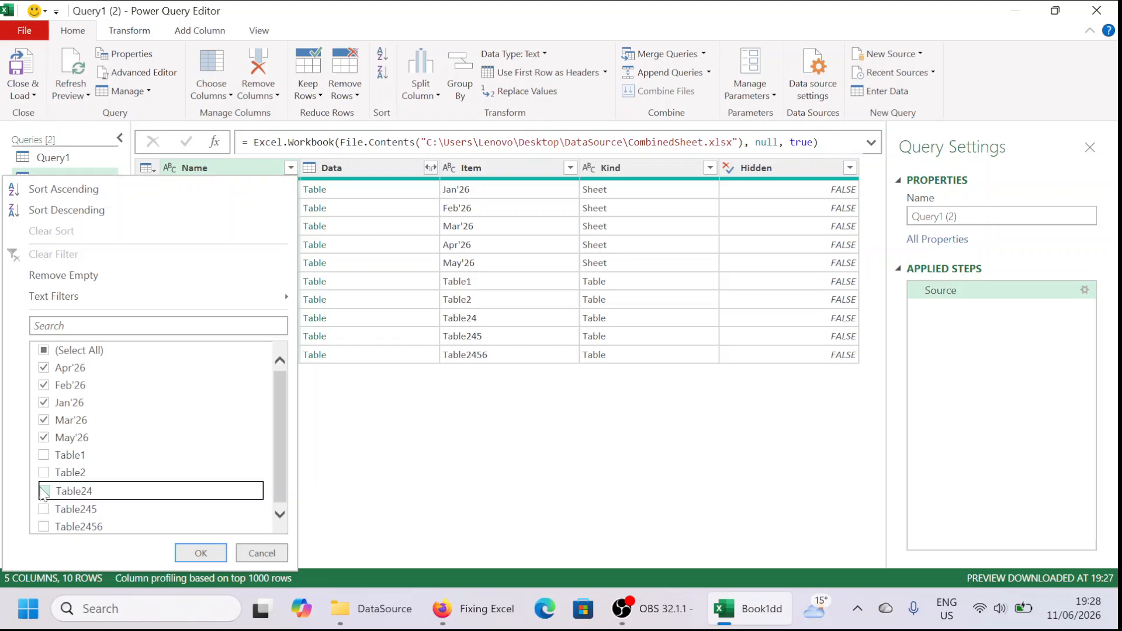
left_click(184, 554)
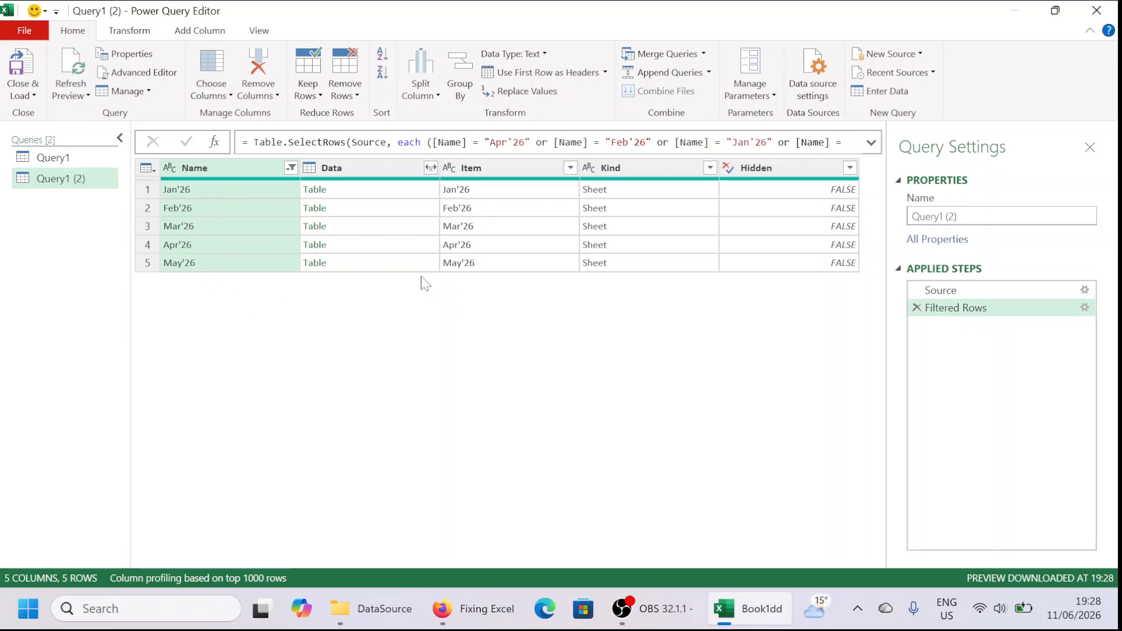
Step: Replace the month name conditions in the Filtered Rows formula with [Kind] = "Sheet", giving = Table.SelectRows(Source, each ([Kind] = "Sheet"))
left_click(875, 142)
left_click(444, 142)
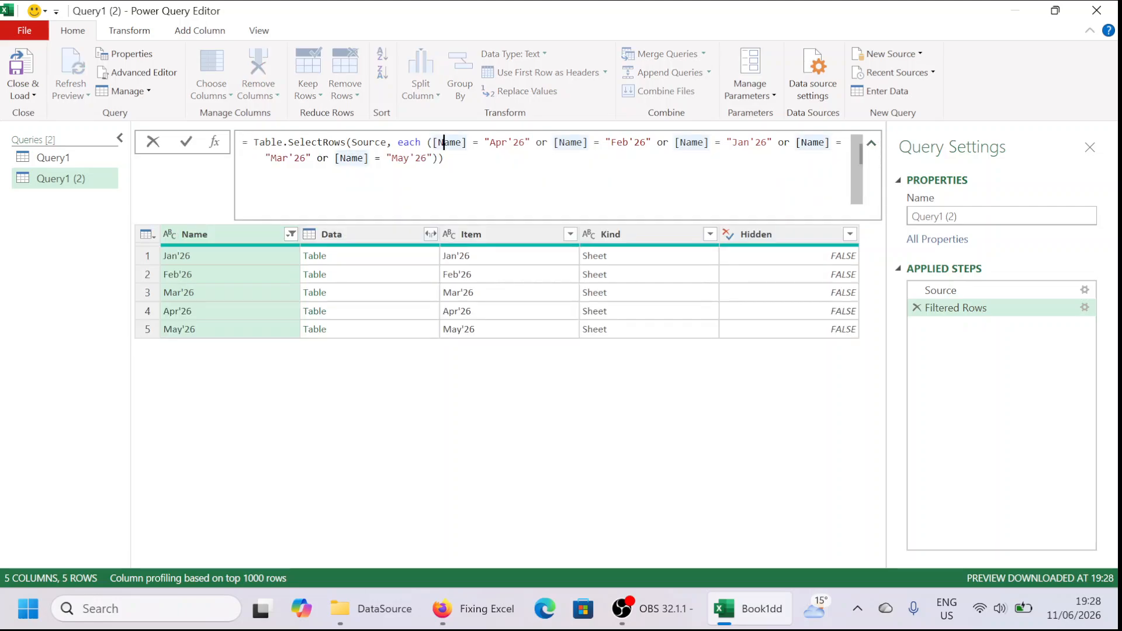
left_click(433, 142)
mouse_move(433, 142)
left_mouse_down()
mouse_move(842, 142)
mouse_move(409, 157)
mouse_move(439, 158)
left_mouse_up()
key("BackSpace")
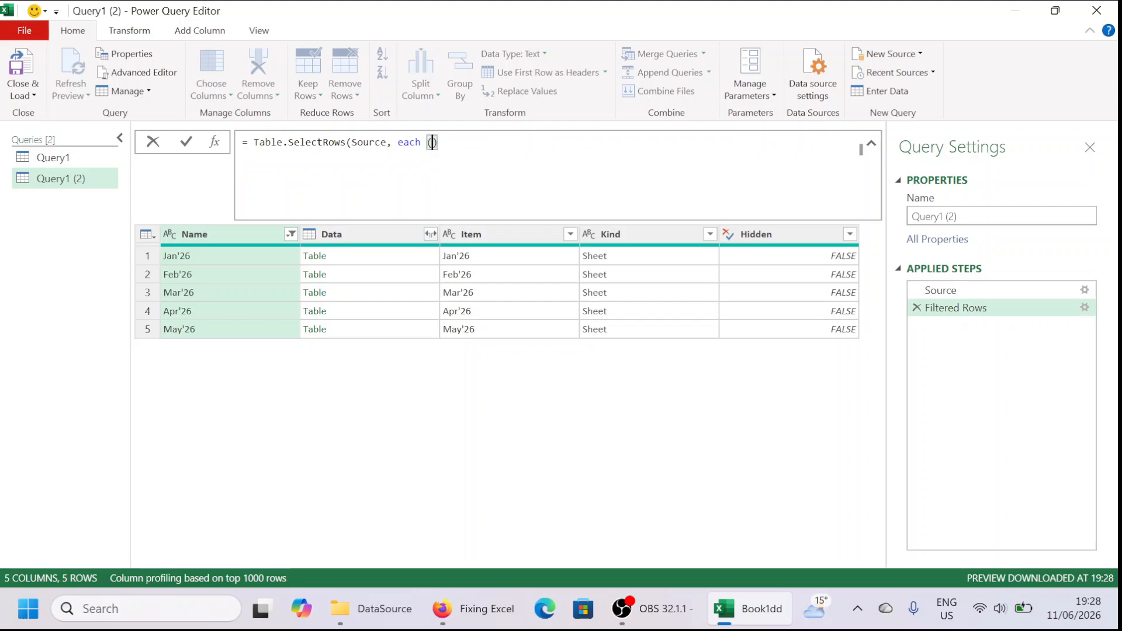
type("[Kind] = \"Sheets")
key("BackSpace")
key("Return")
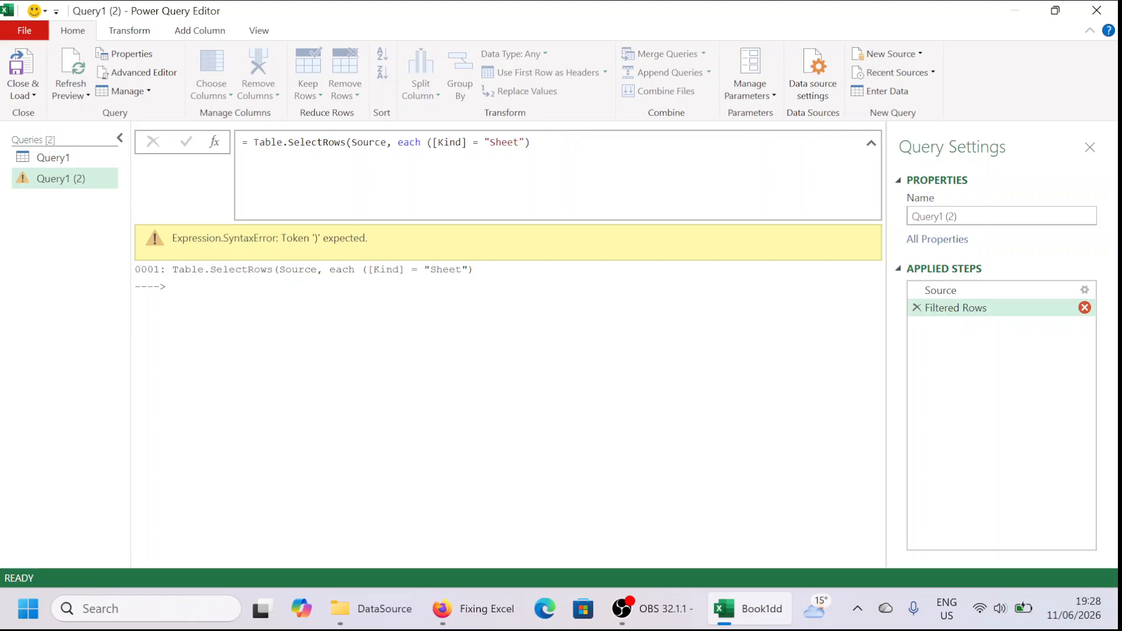
left_click(861, 149)
type(")")
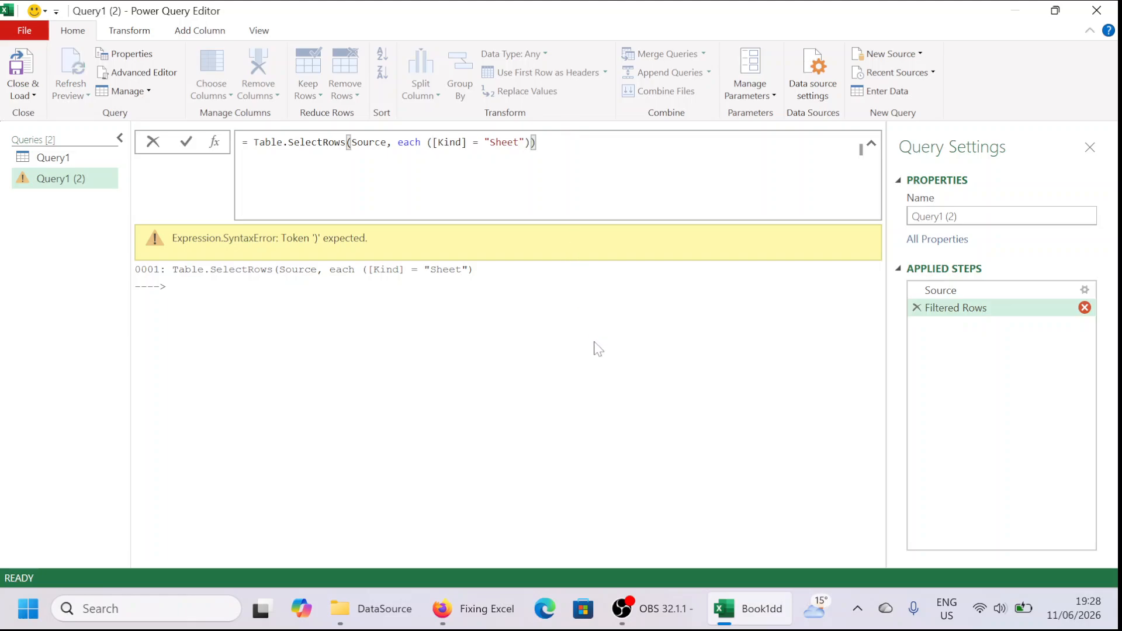
key("Return")
left_click(536, 142)
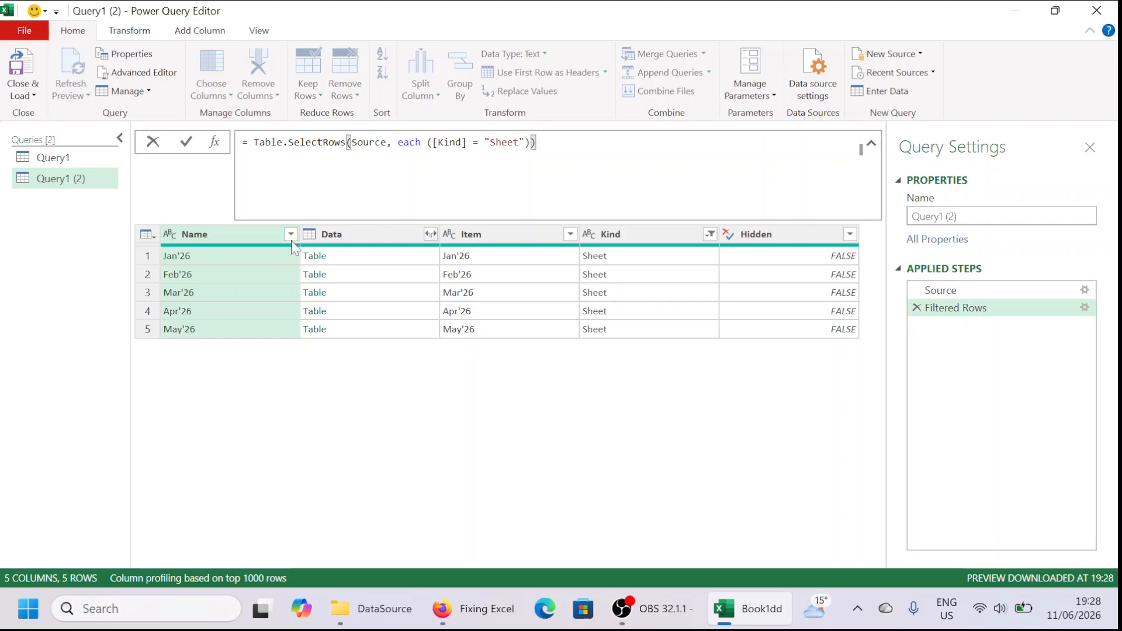
Step: Compare the duplicated query's Source step with its Filtered Rows step
left_click(985, 295)
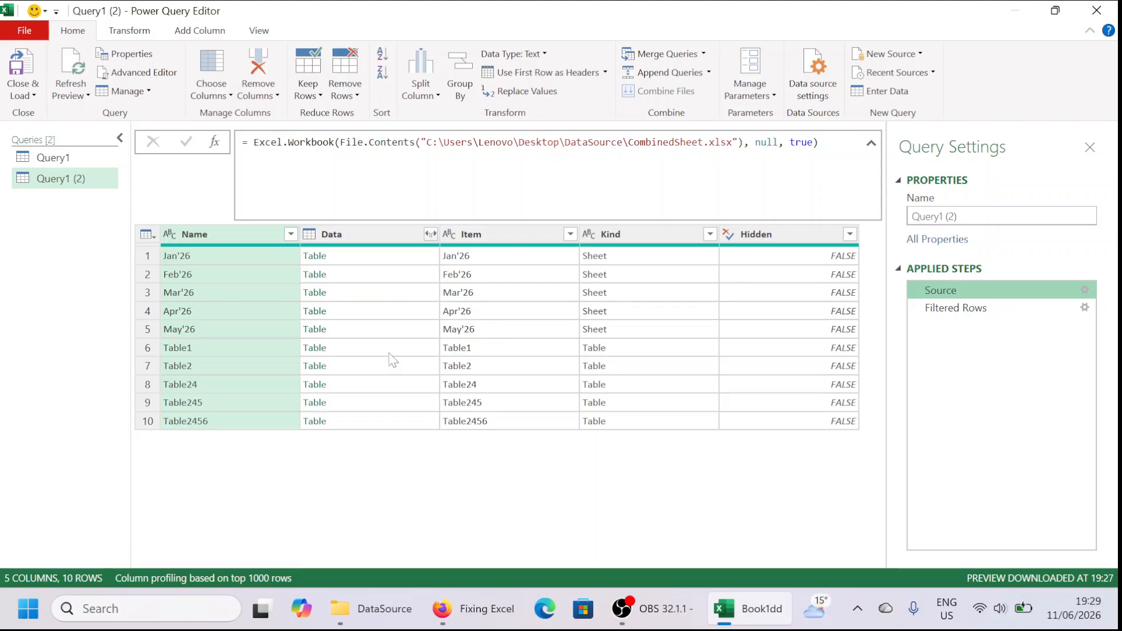
left_click(972, 308)
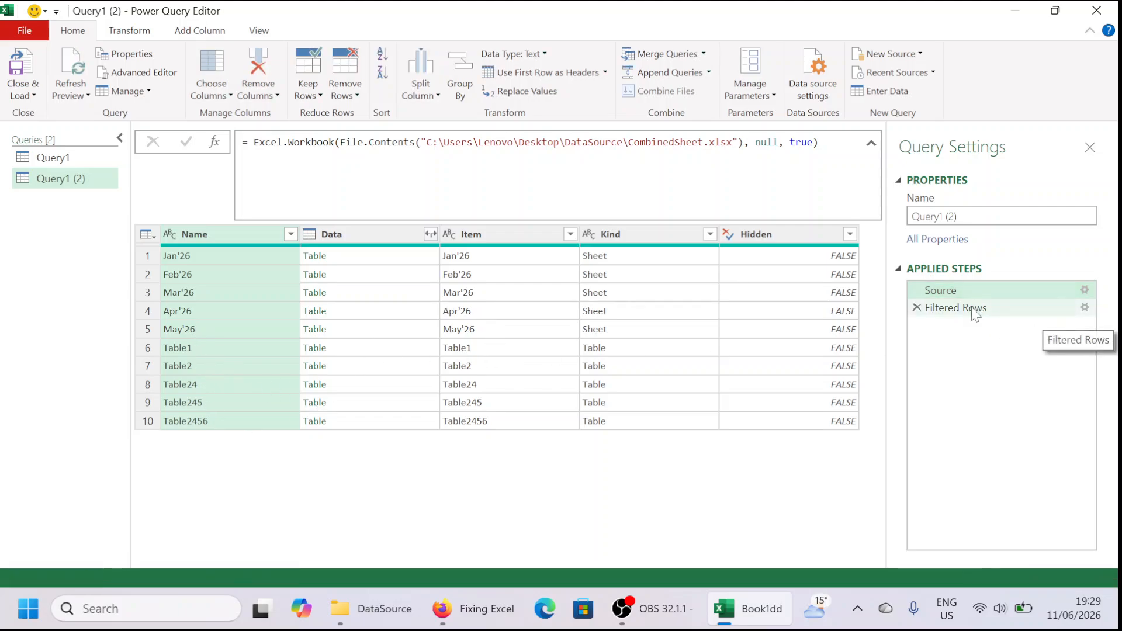
Step: Examine the Filtered Rows formula of the duplicated query, from Table.SelectRows through the [Kind] condition
left_click(386, 142)
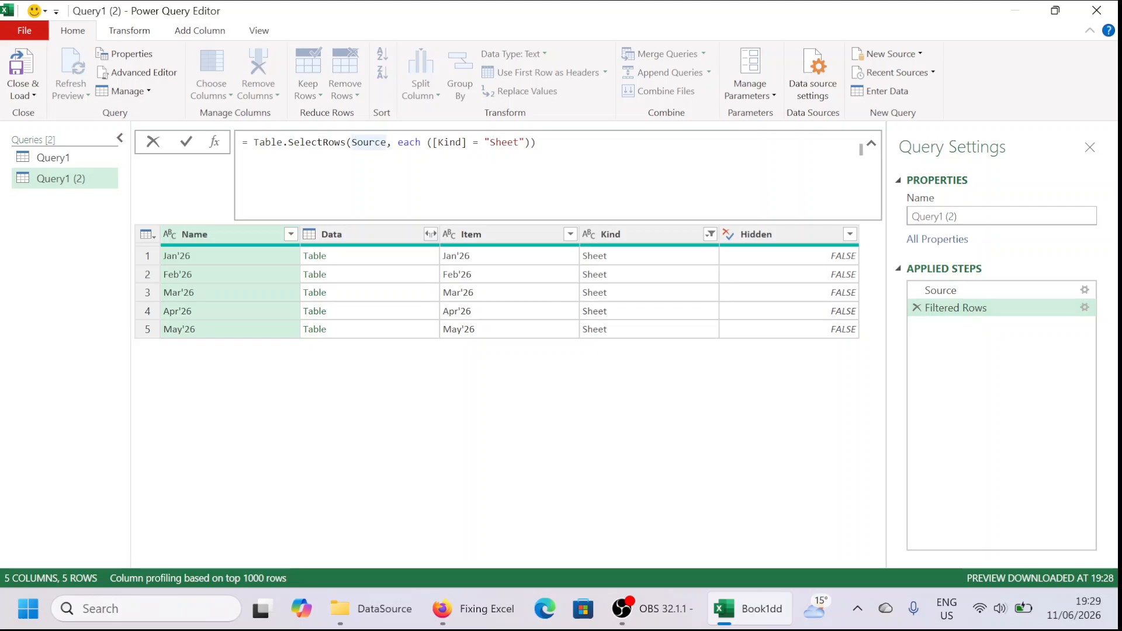
left_click(283, 142)
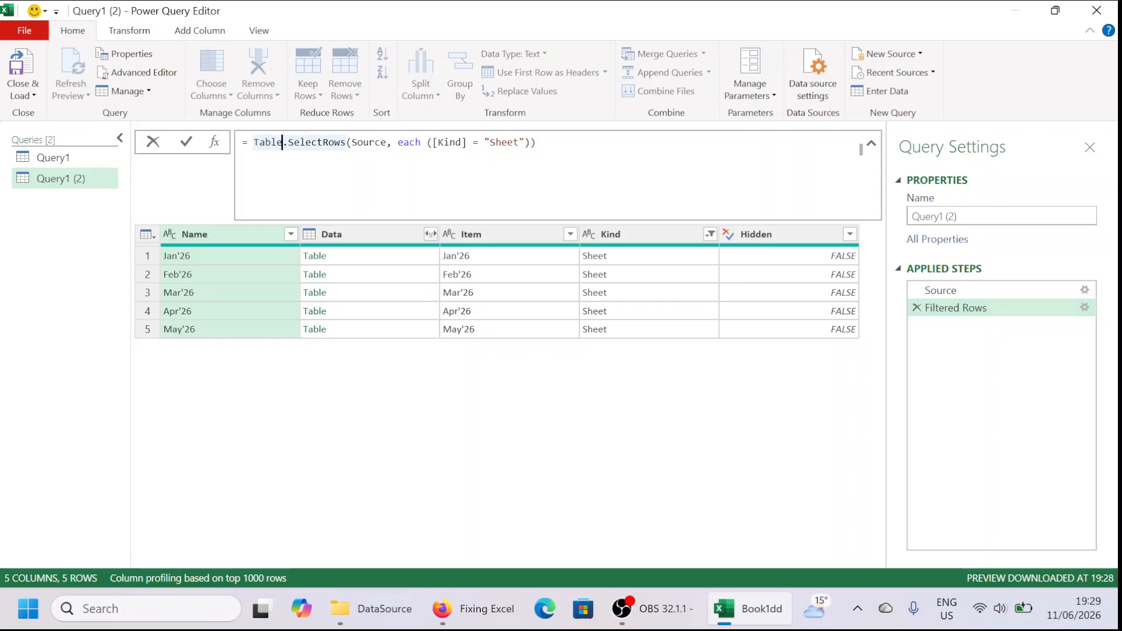
key("Left")
key("Left")
key("ctrl+Right")
key("ctrl+Right")
key("ctrl+Right")
key("ctrl+Right")
key("ctrl+Right")
key("ctrl+Right")
key("ctrl+Right")
key("ctrl+Right")
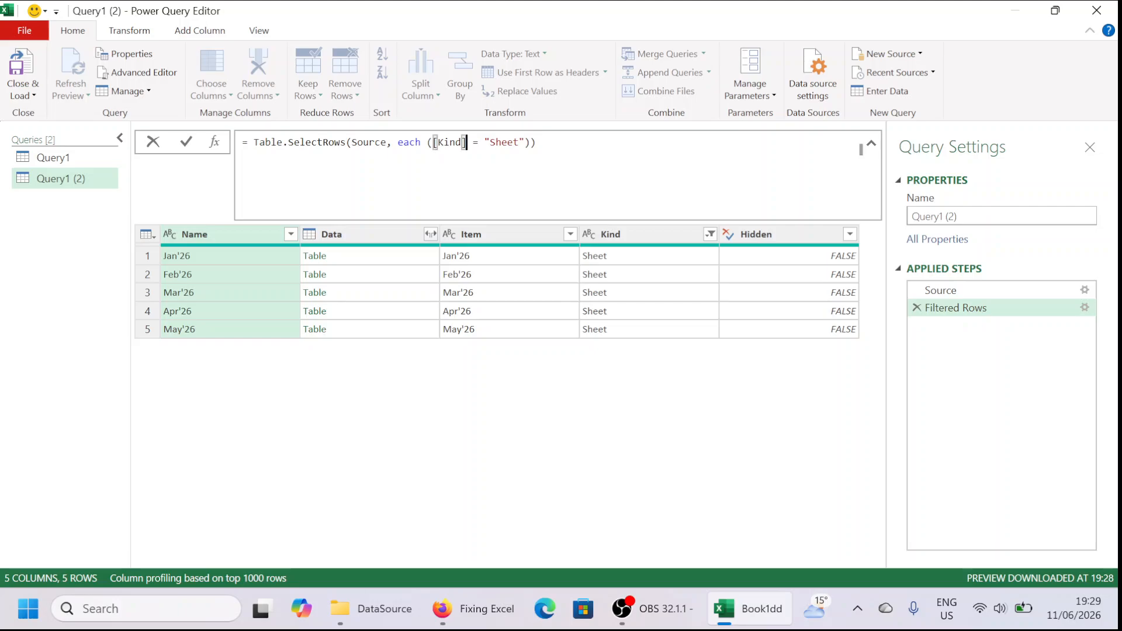
left_click(404, 438)
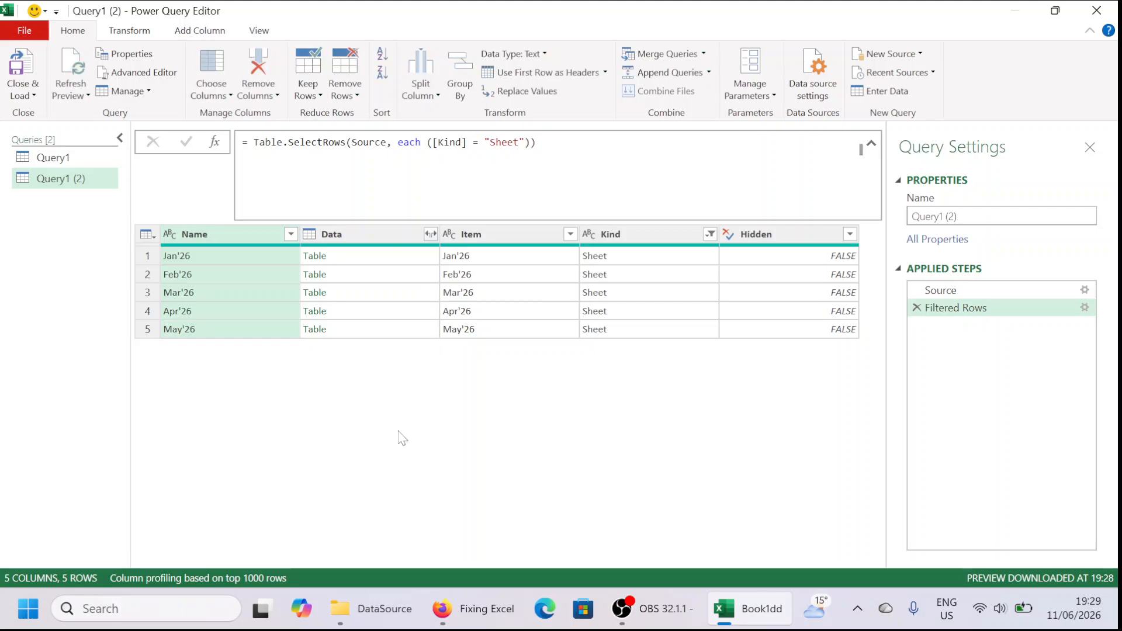
Step: Preview some of the monthly tables, and expand the Data column into Column1 to Column5 without the original column name as prefix
left_click(374, 256)
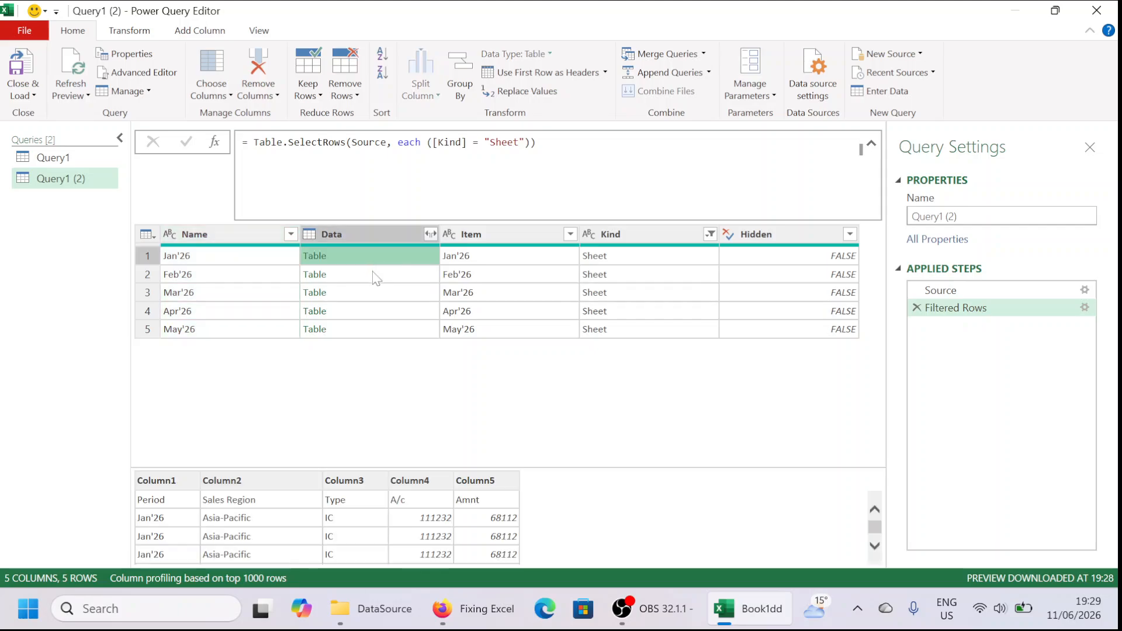
left_click(375, 292)
left_click(375, 311)
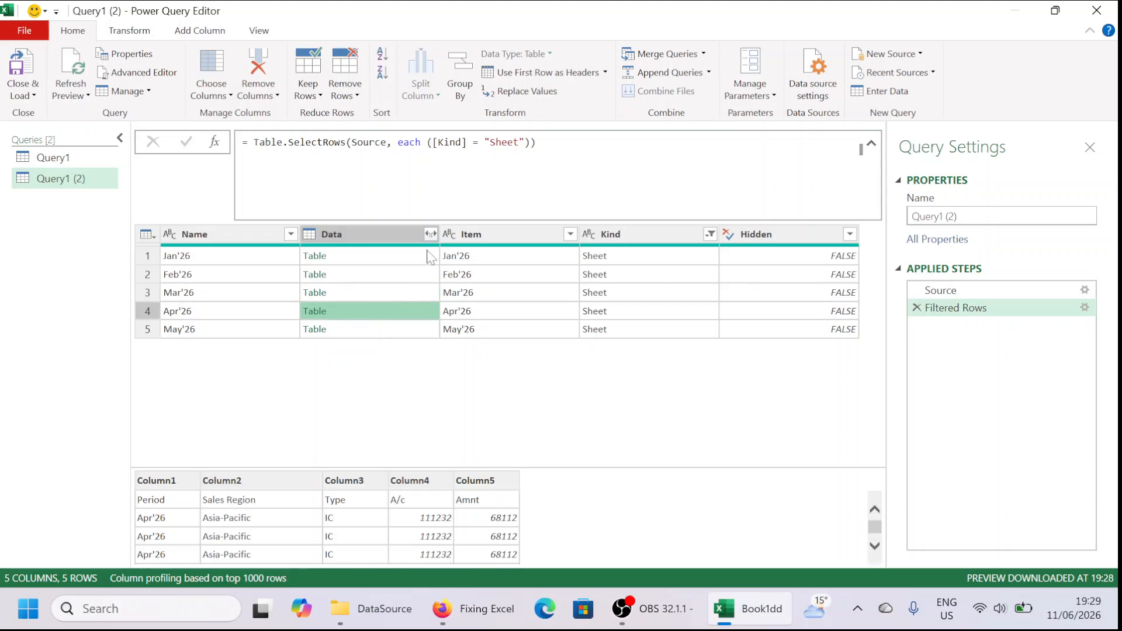
left_click(431, 234)
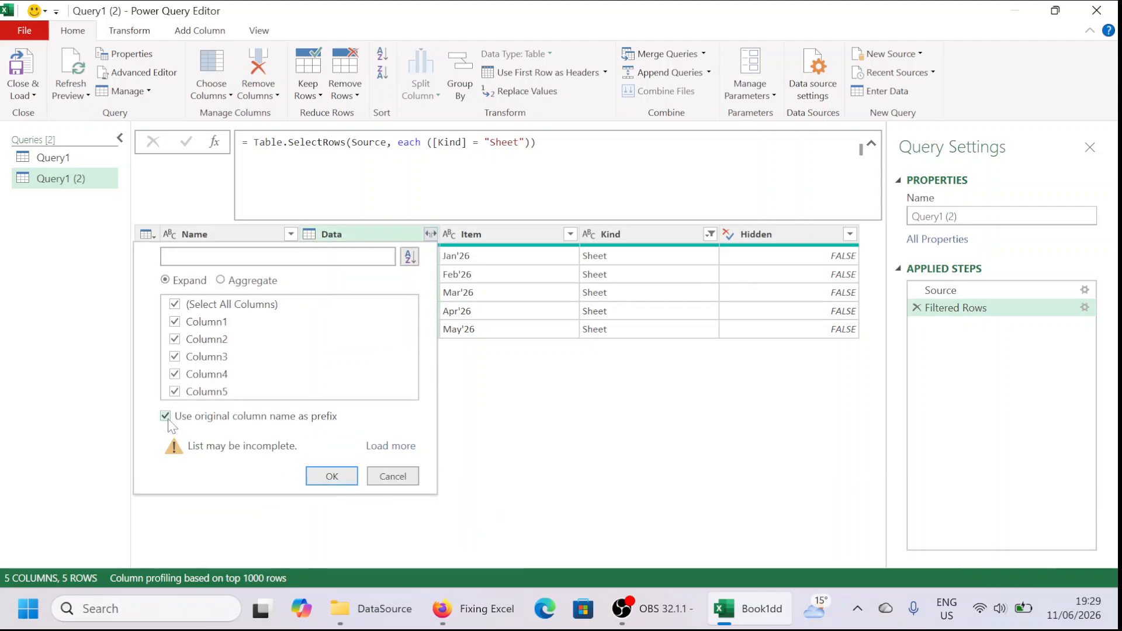
left_click(166, 417)
left_click(332, 476)
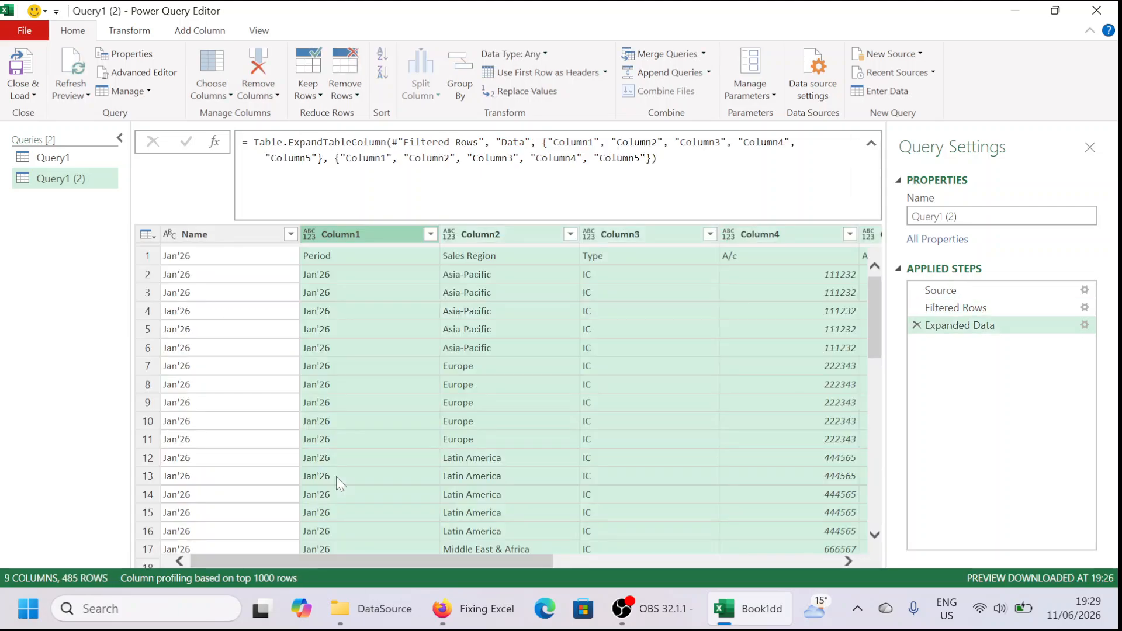
Step: Remove the Name, Item, Kind and Hidden columns from the expanded data
left_click(198, 237)
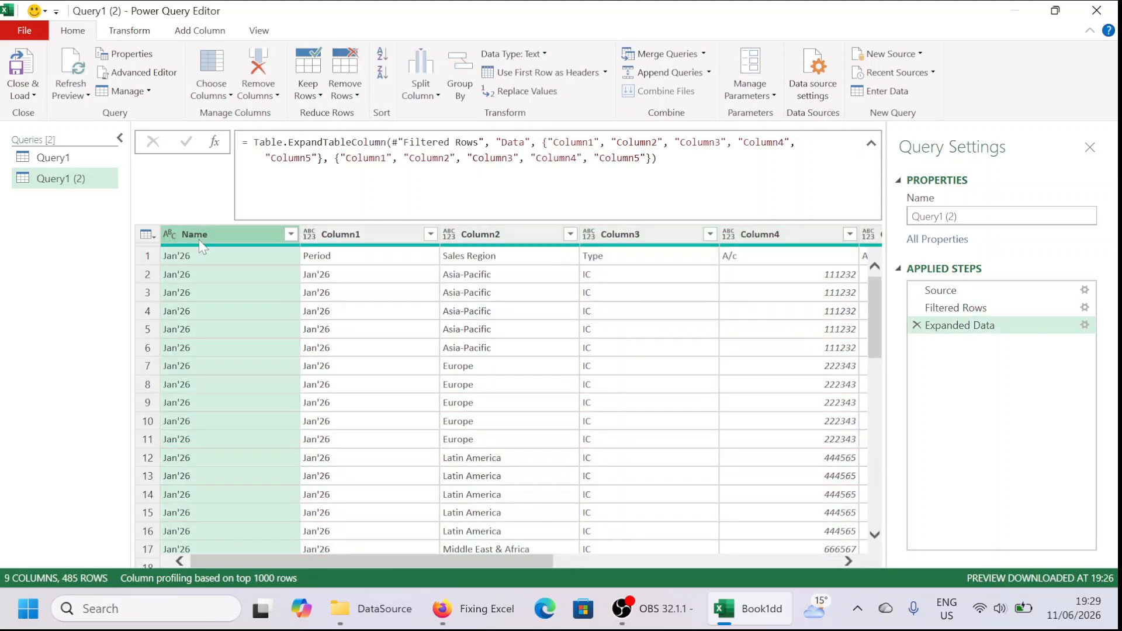
left_click_drag(369, 553, 501, 552)
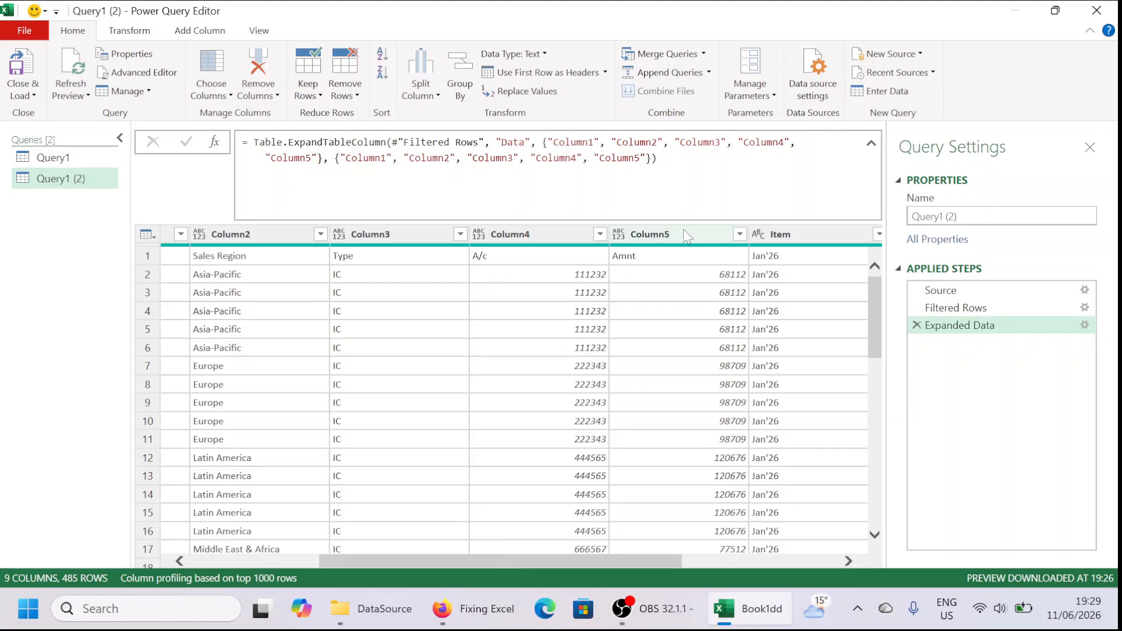
left_click(766, 236)
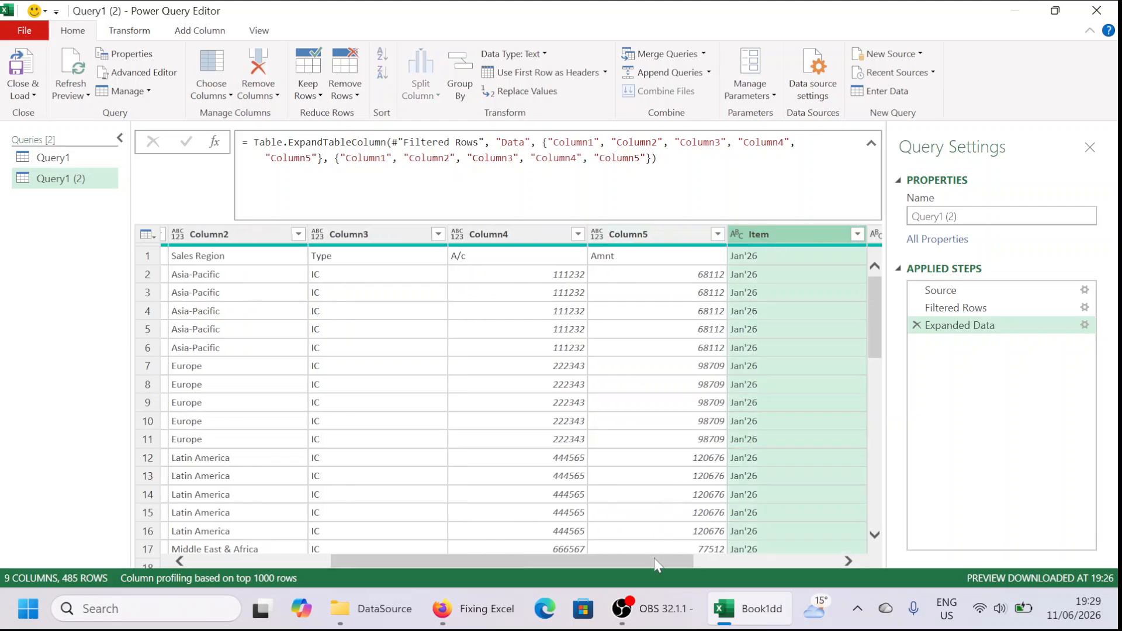
left_click_drag(654, 558, 798, 558)
left_click(823, 241, "ctrl")
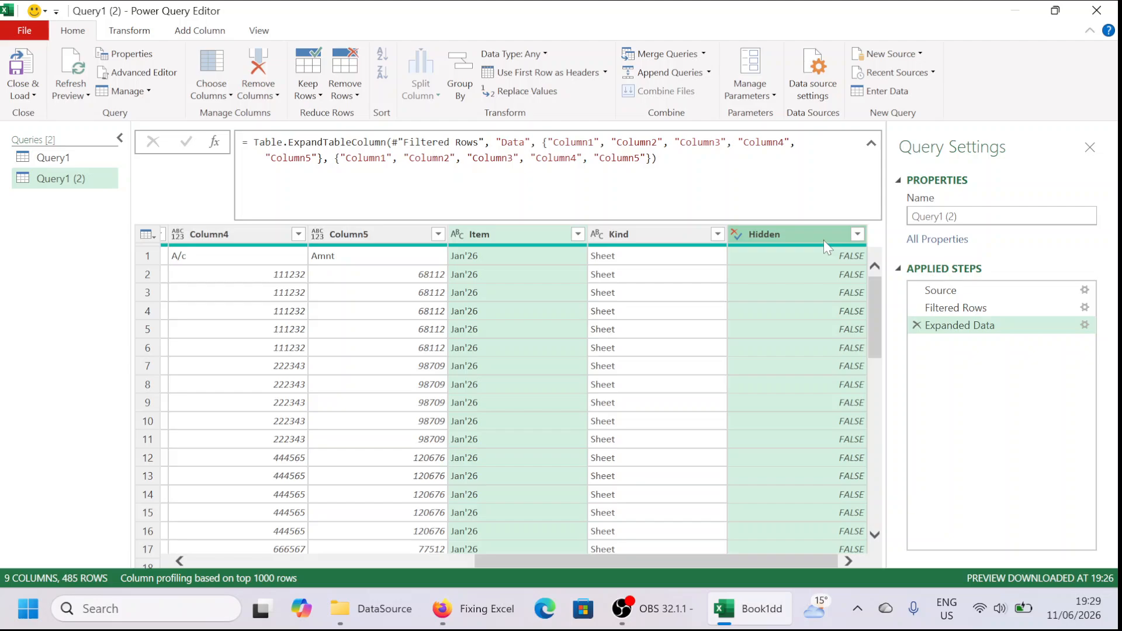
right_click(644, 234)
left_click(722, 269)
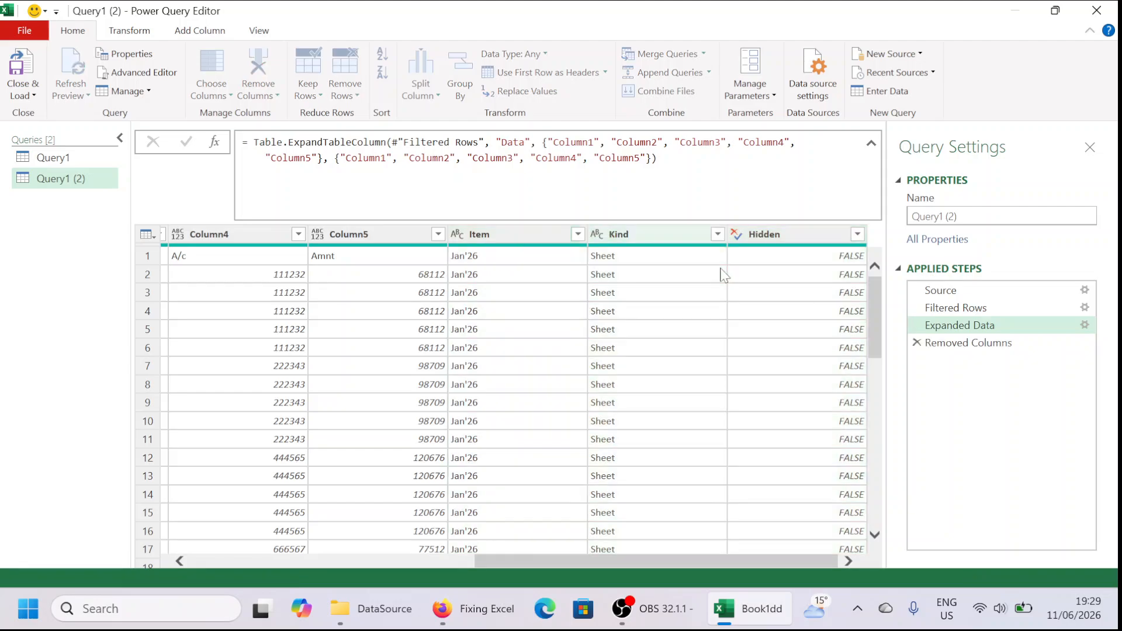
Step: Promote the first row of the combined data to column headers
left_click(129, 32)
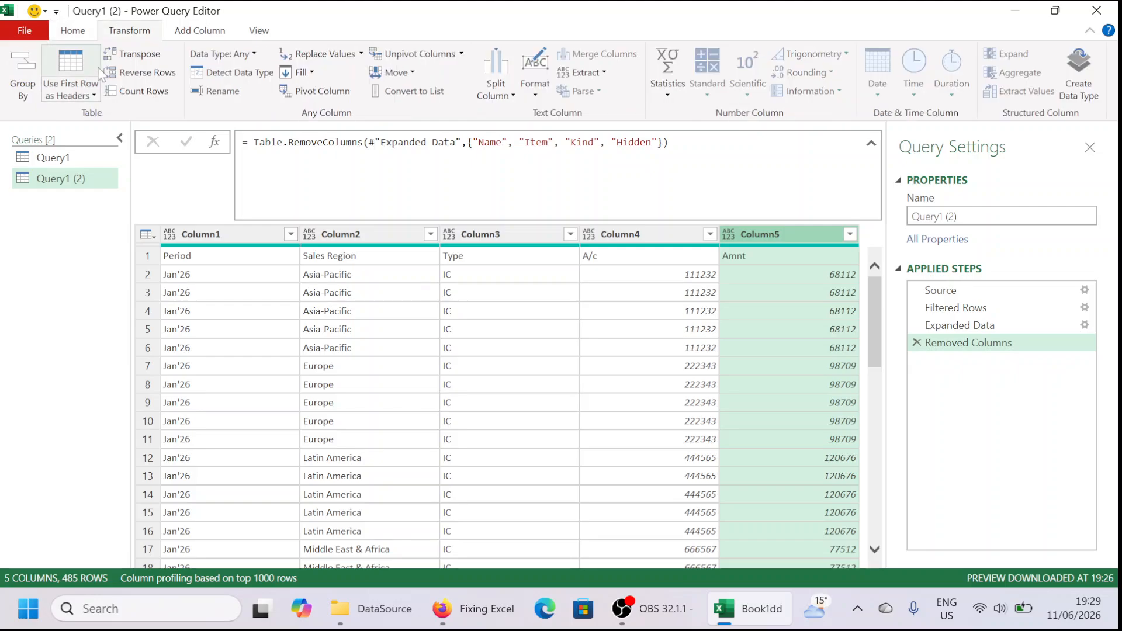
left_click(95, 96)
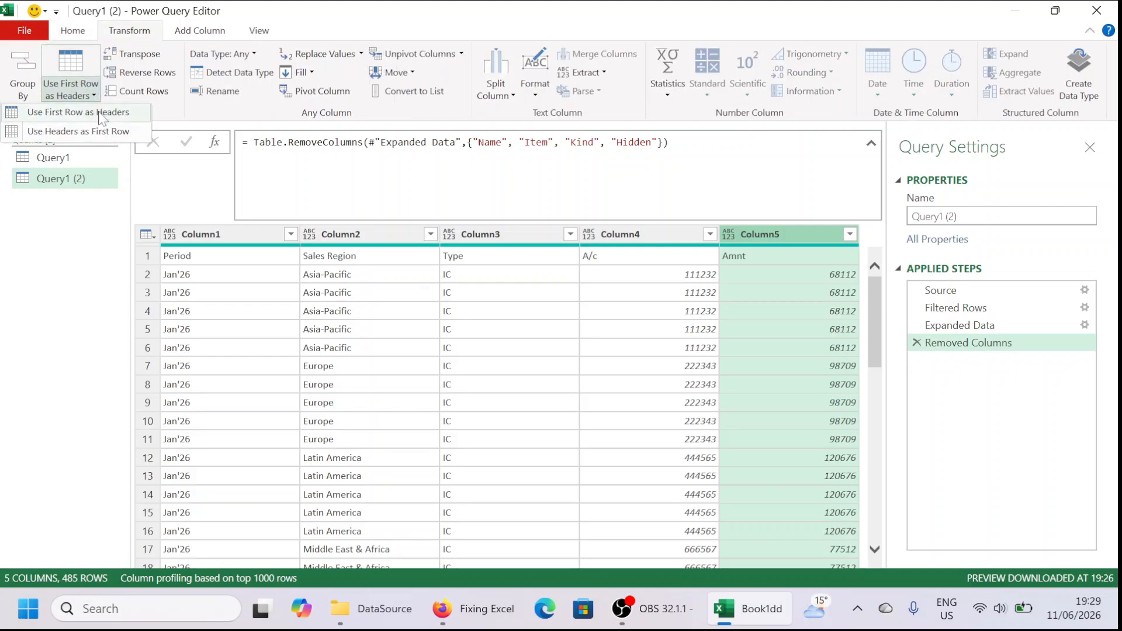
left_click(102, 113)
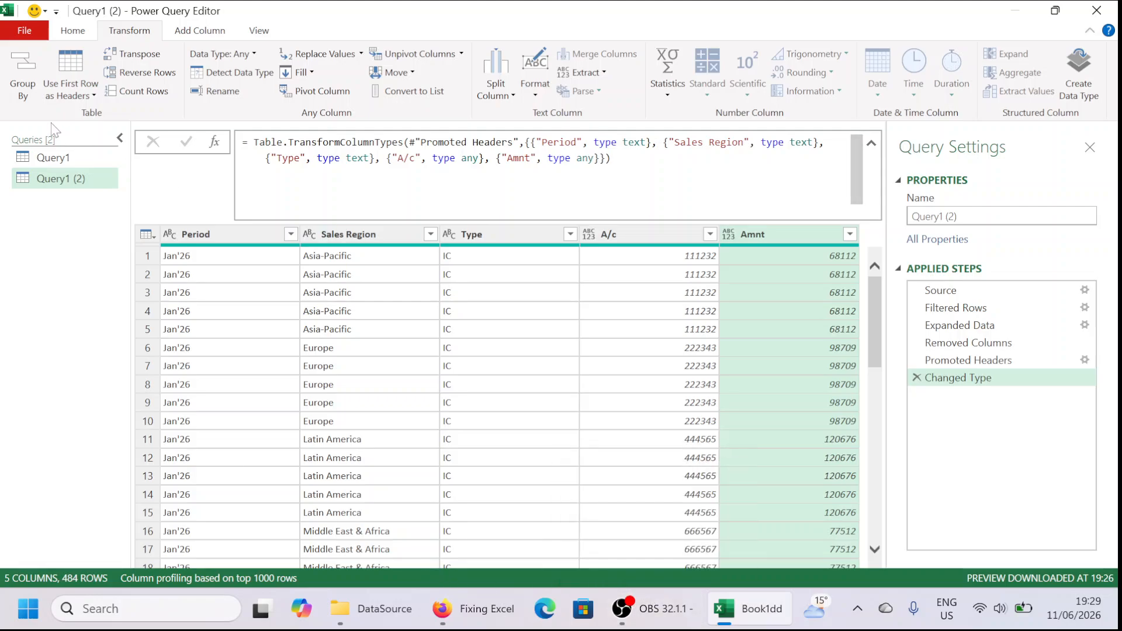
Step: Close the query editor and load the duplicated query as a table in a new worksheet
left_click(72, 30)
left_click(34, 95)
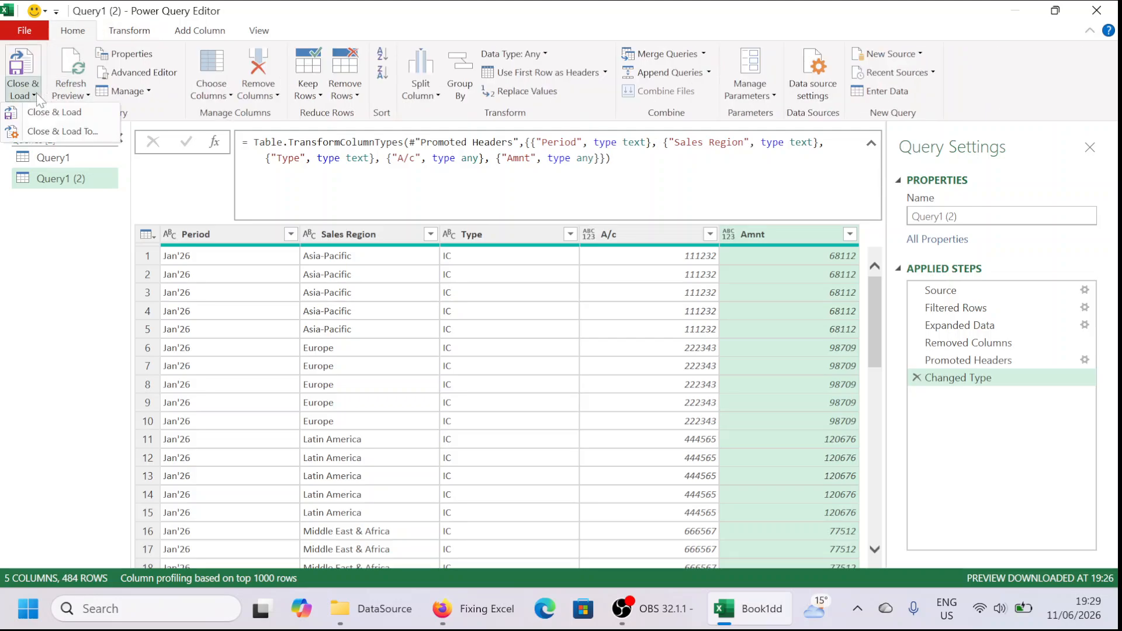
left_click(57, 129)
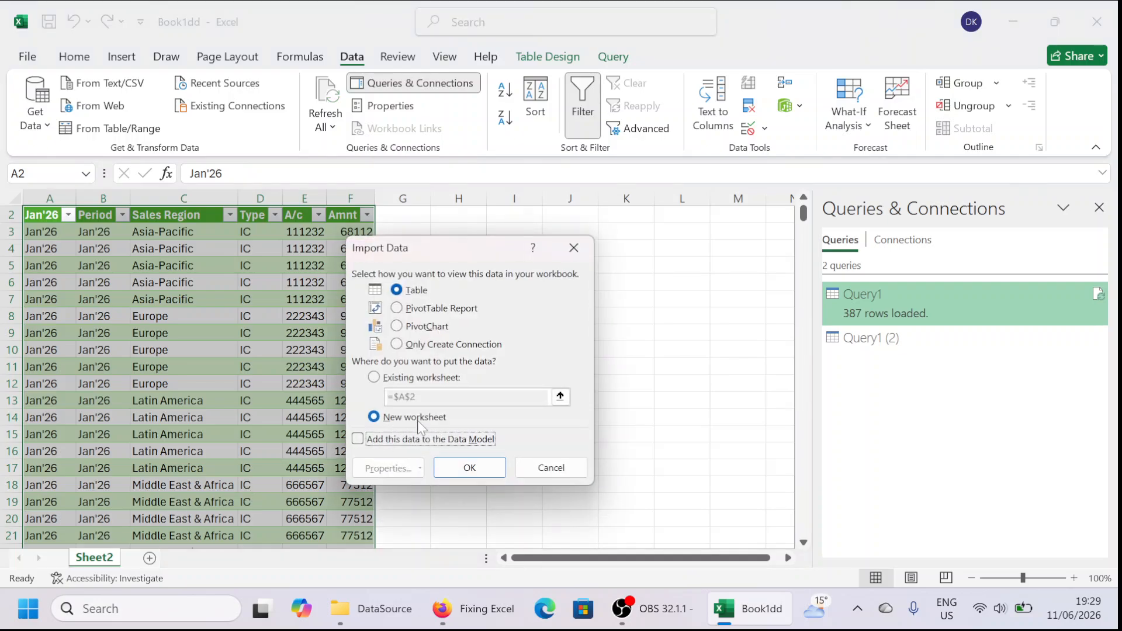
left_click(467, 468)
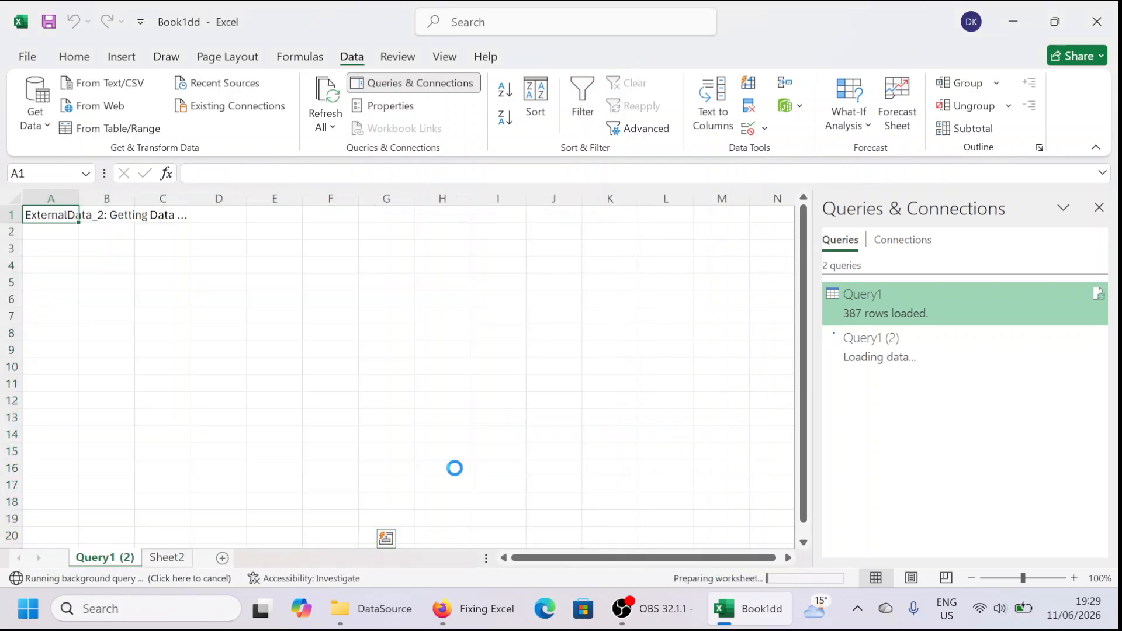
Step: Rename the new worksheet holding the loaded query as Dynamic
double_click(123, 558)
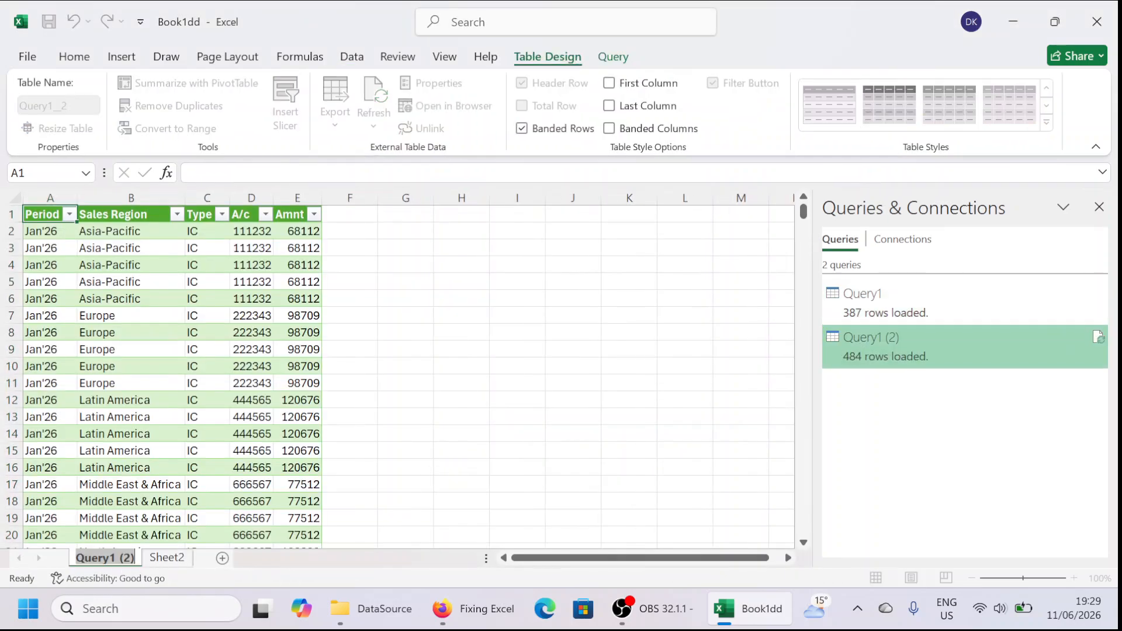
type("Dynamic")
key("Return")
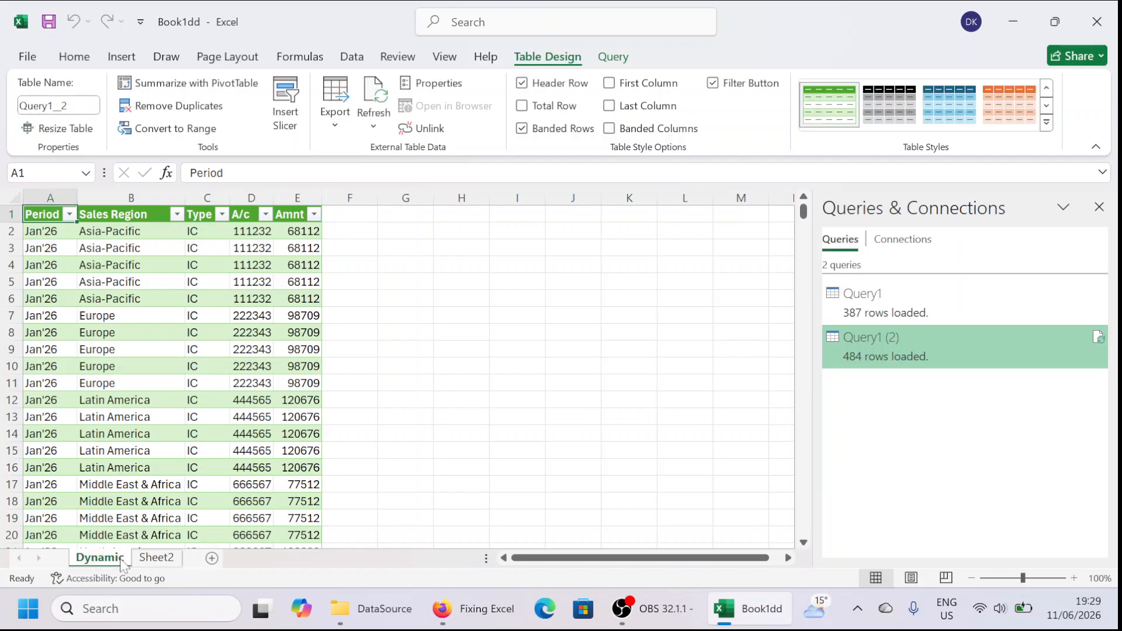
Step: Filter the Period column of the Dynamic table to exclude the value Period, and check the table's last row
left_click(191, 498)
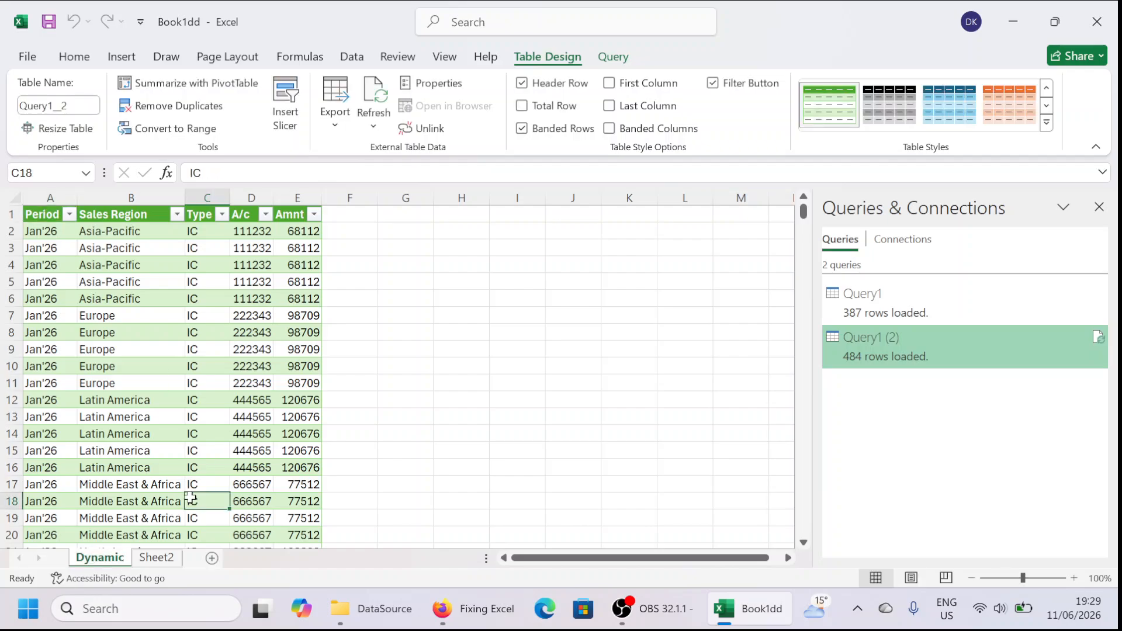
key("Up")
key("Up")
key("ctrl+Up")
key("ctrl+Left")
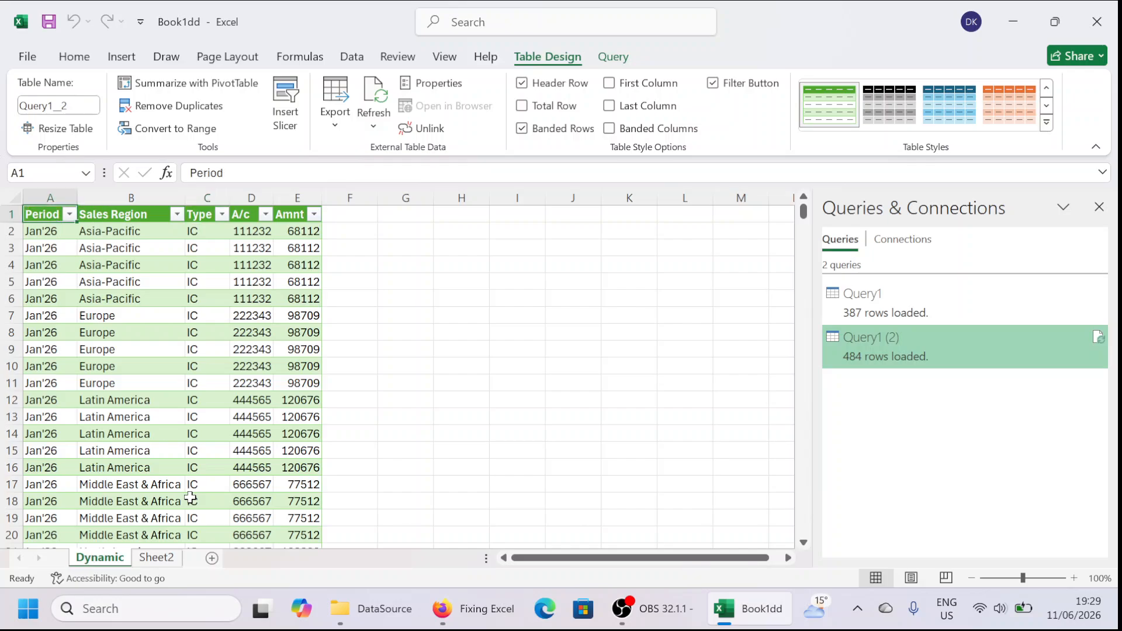
key("alt+Down")
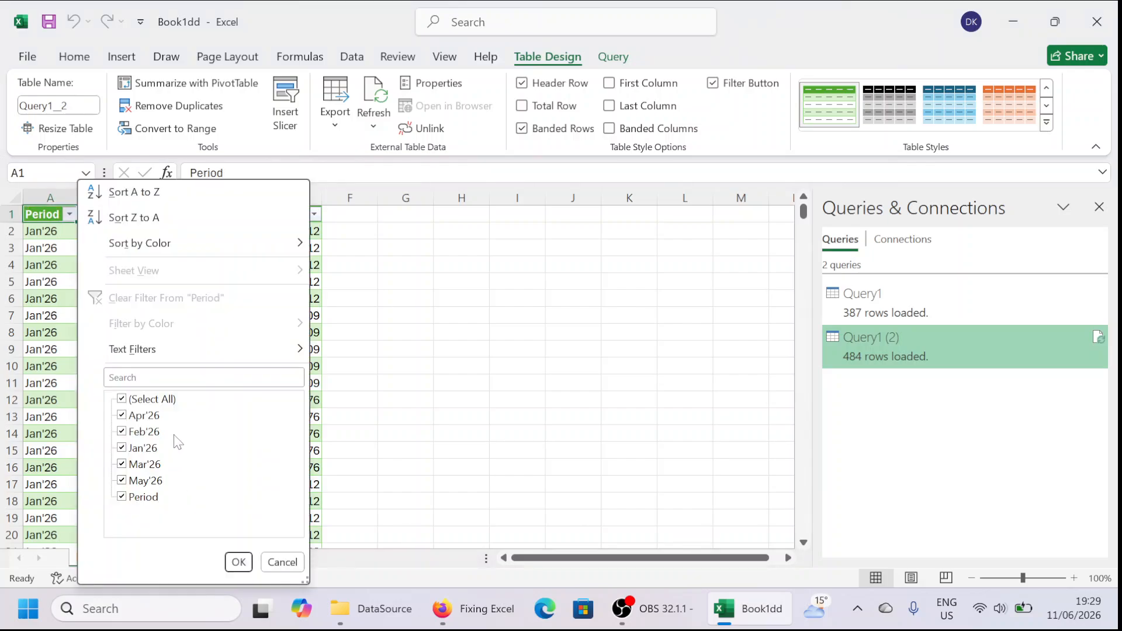
left_click(125, 498)
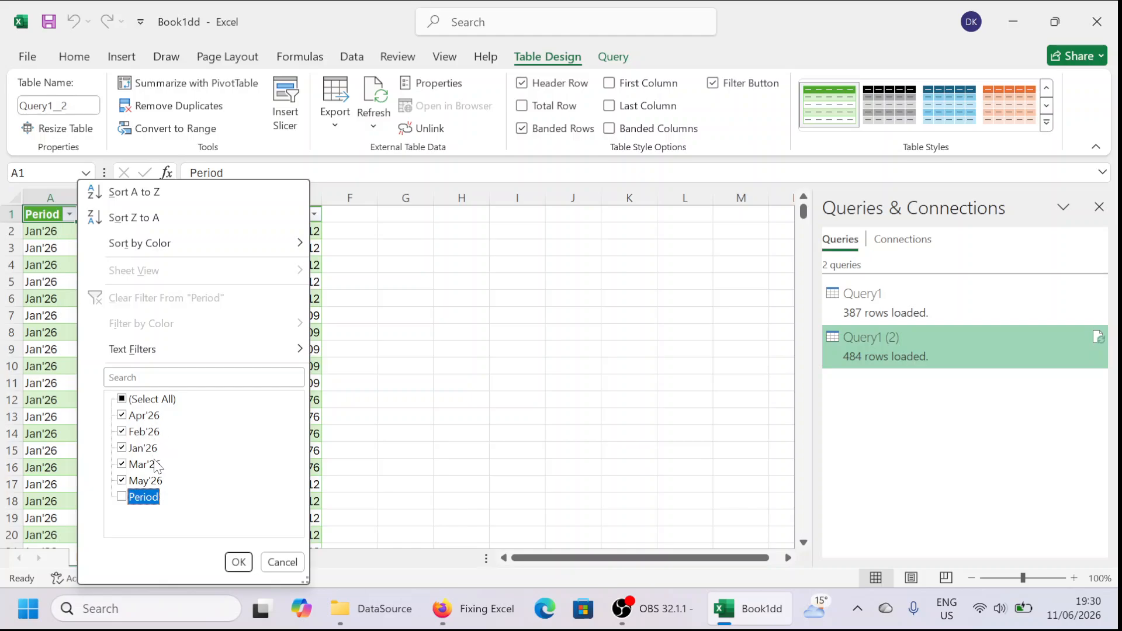
key("Return")
key("ctrl+Down")
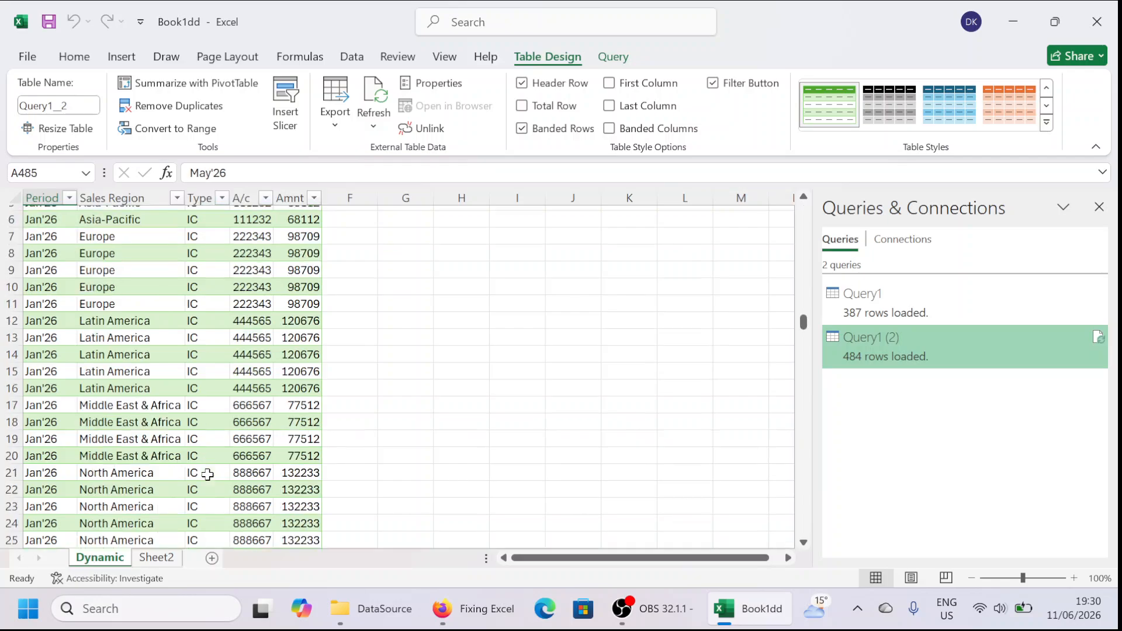
key("ctrl+Up")
Step: Close the Book1dd workbook and save its changes
left_click(403, 417)
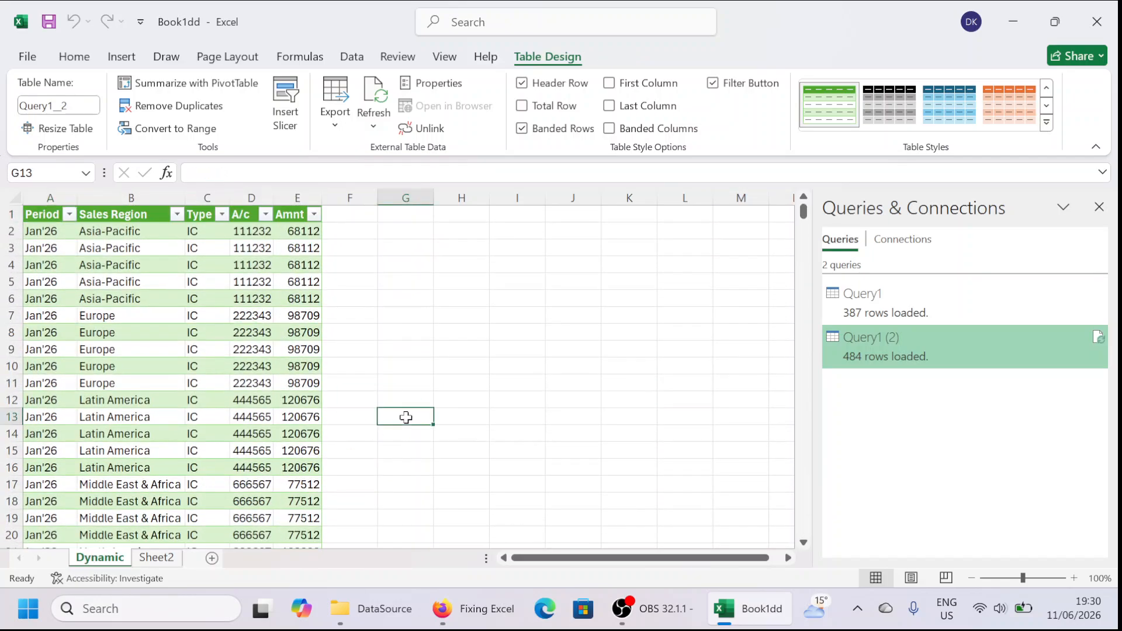
left_click(468, 367)
left_click(1097, 21)
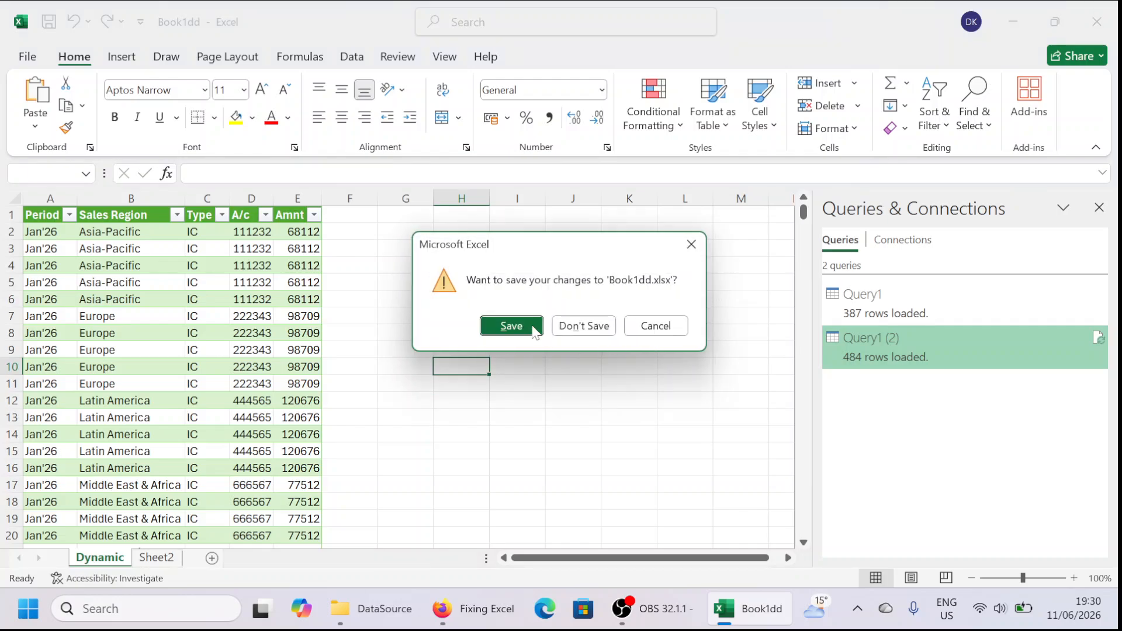
left_click(529, 327)
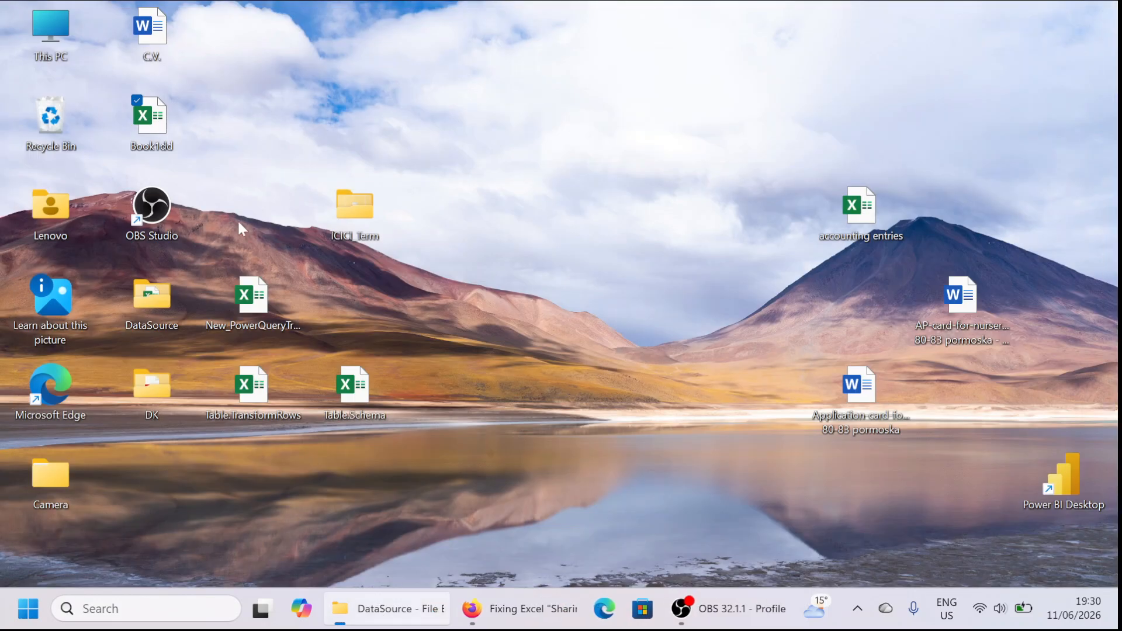
Step: Switch to the CombinedSheet workbook and make two copies of the May'26 sheet after the existing sheets
key("alt+Tab")
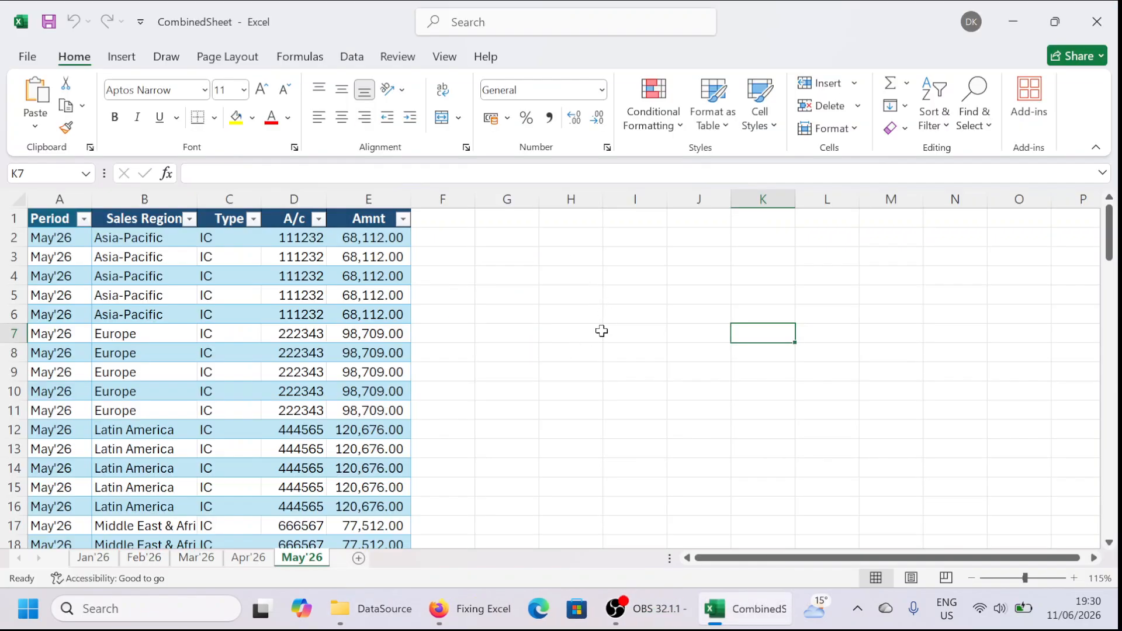
left_click(600, 331)
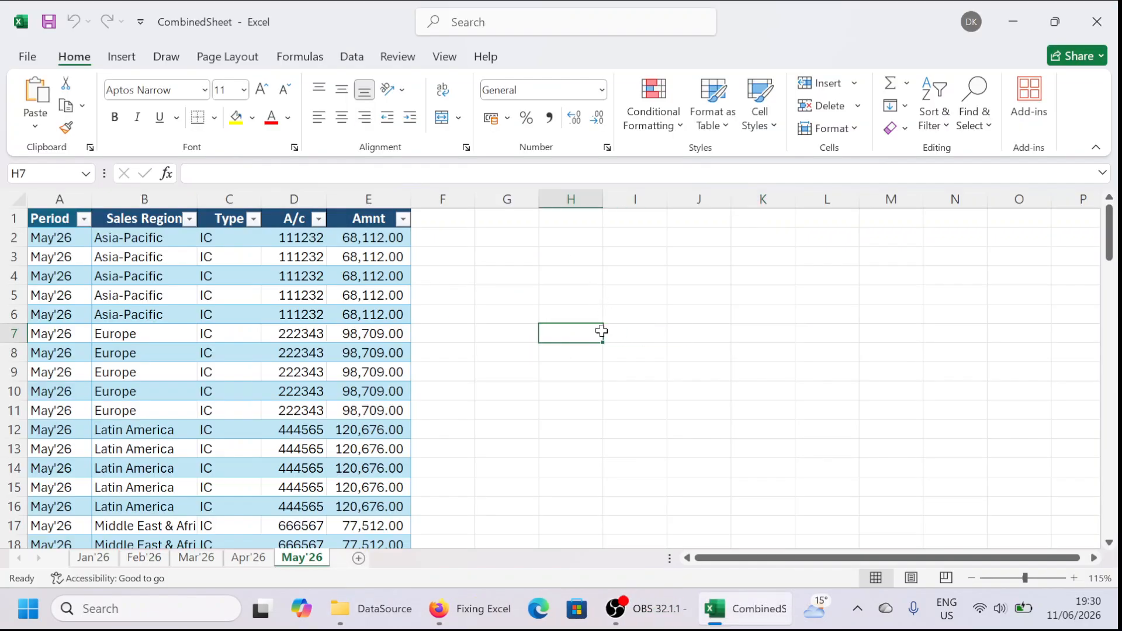
key("Home")
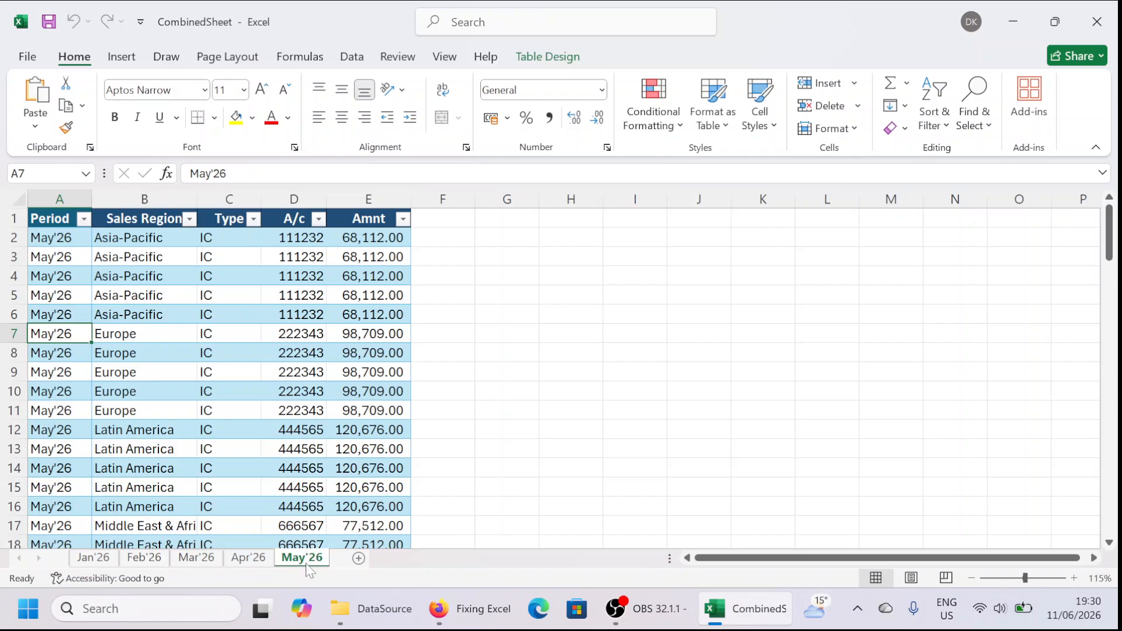
left_click_drag(309, 570, 435, 566, "ctrl")
Step: Rename the last copied sheet, May'26 (3), as Jul'26
double_click(436, 566)
key("End")
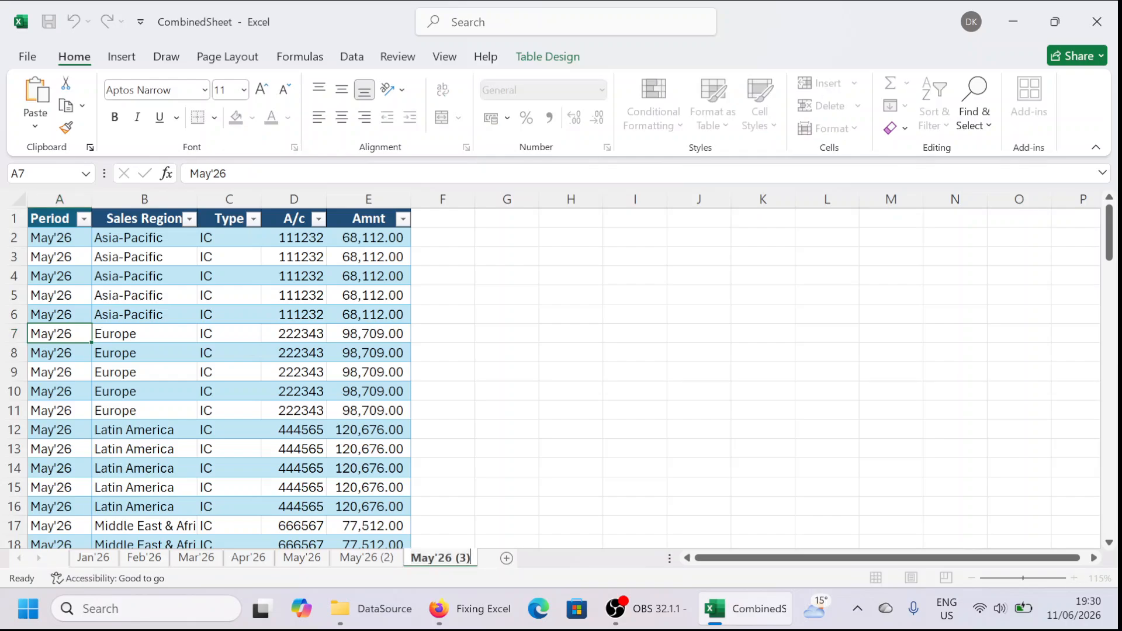
key("BackSpace")
key("BackSpace")
key("BackSpace")
key("BackSpace")
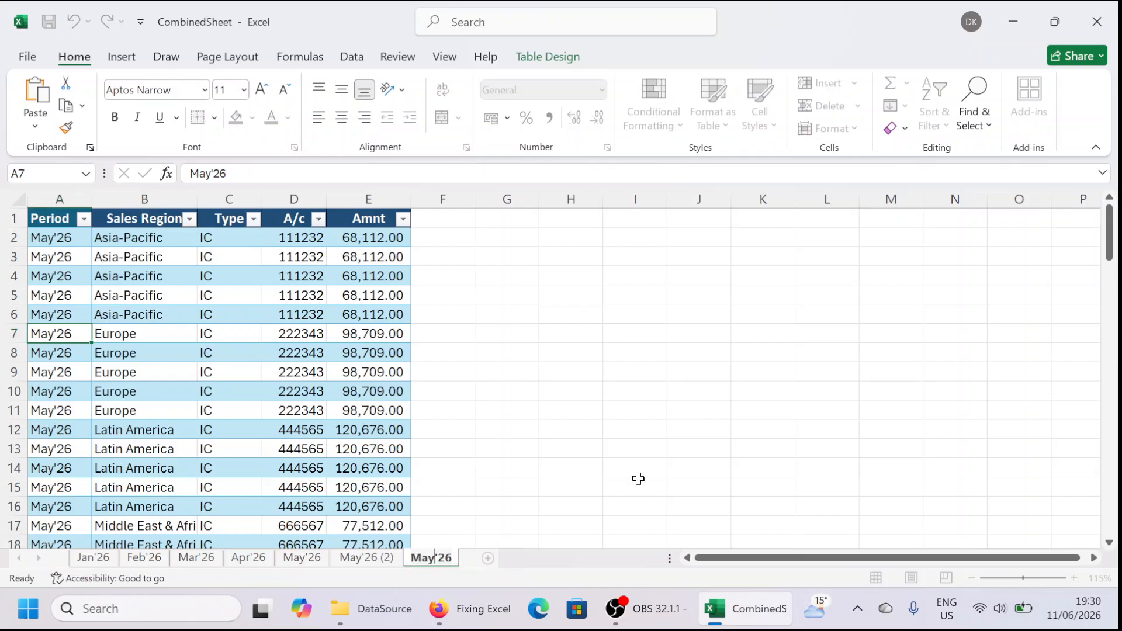
key("shift+Home")
type("Jul")
key("Return")
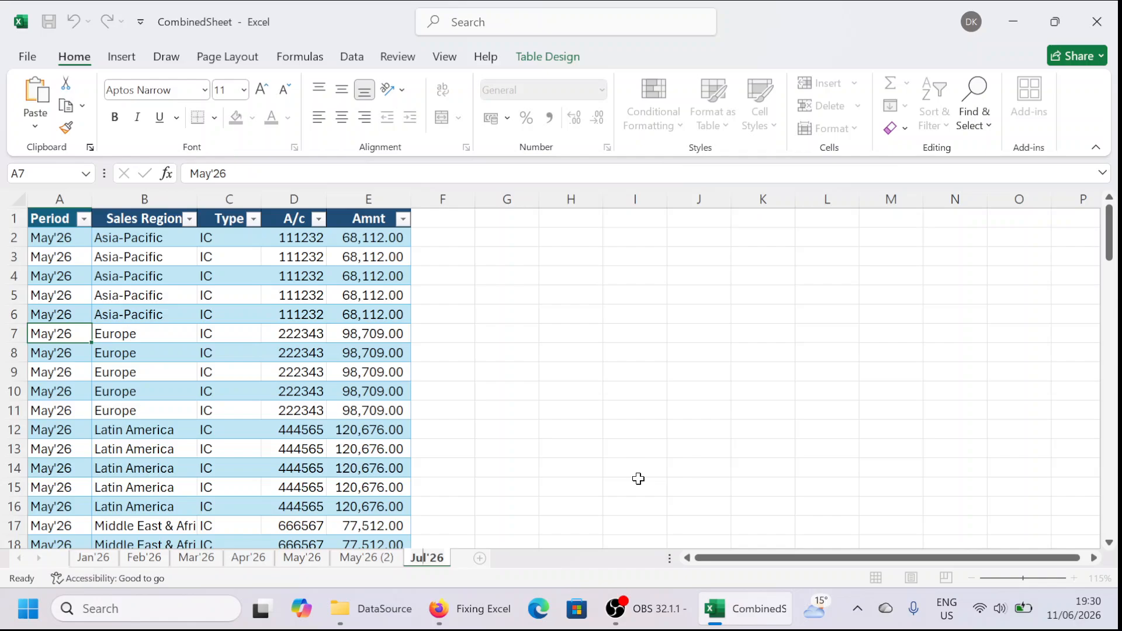
Step: Change every Period value in the Jul'26 sheet's table to Jul'26, from A2 down to the last row
left_click(539, 476)
key("Home")
key("ctrl+Up")
key("Down")
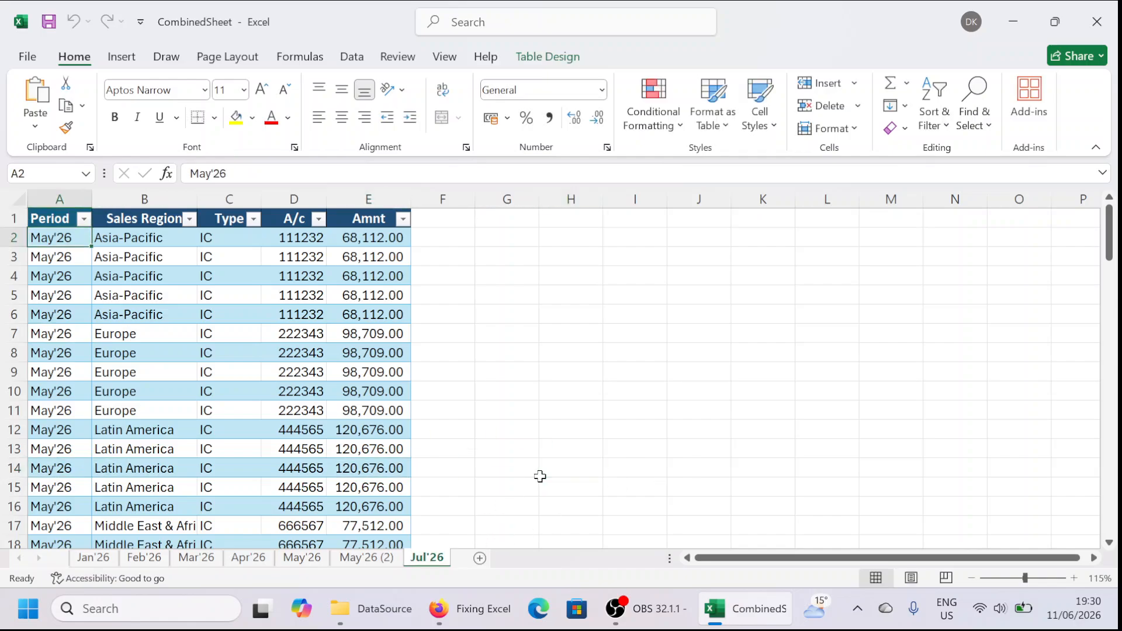
key("F2")
key("Home")
key("shift+Right")
key("shift+Right")
key("shift+Right")
type("Jul")
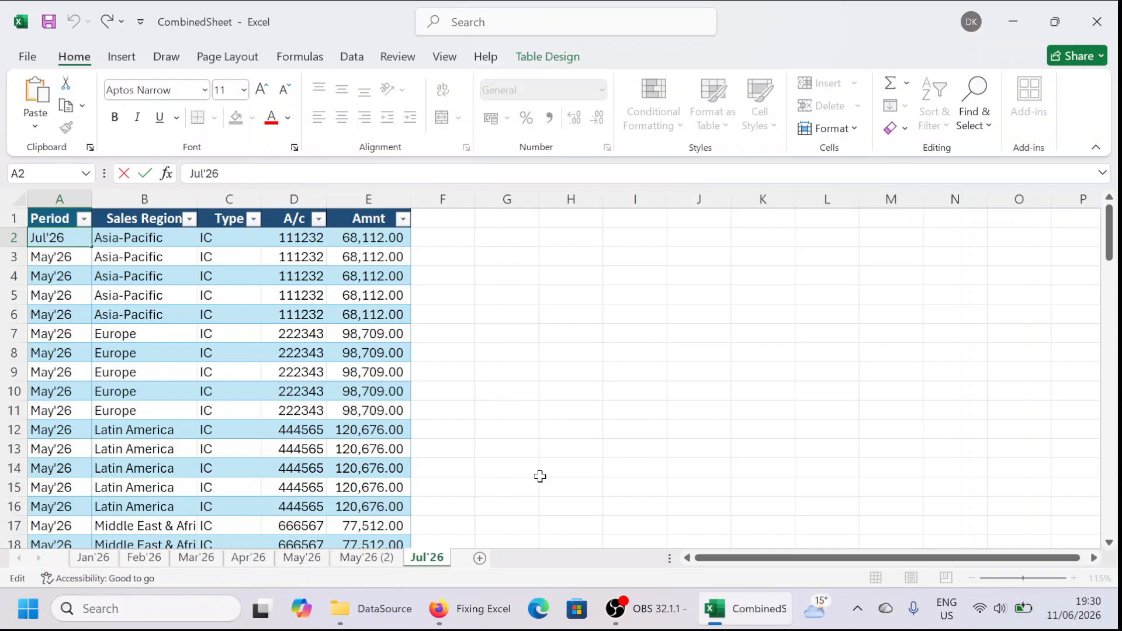
key("ctrl+Return")
key("ctrl+shift+Down")
key("ctrl+d")
Step: Rename the copied sheet May'26 (2) as Jun'26
key("ctrl+Page_Up")
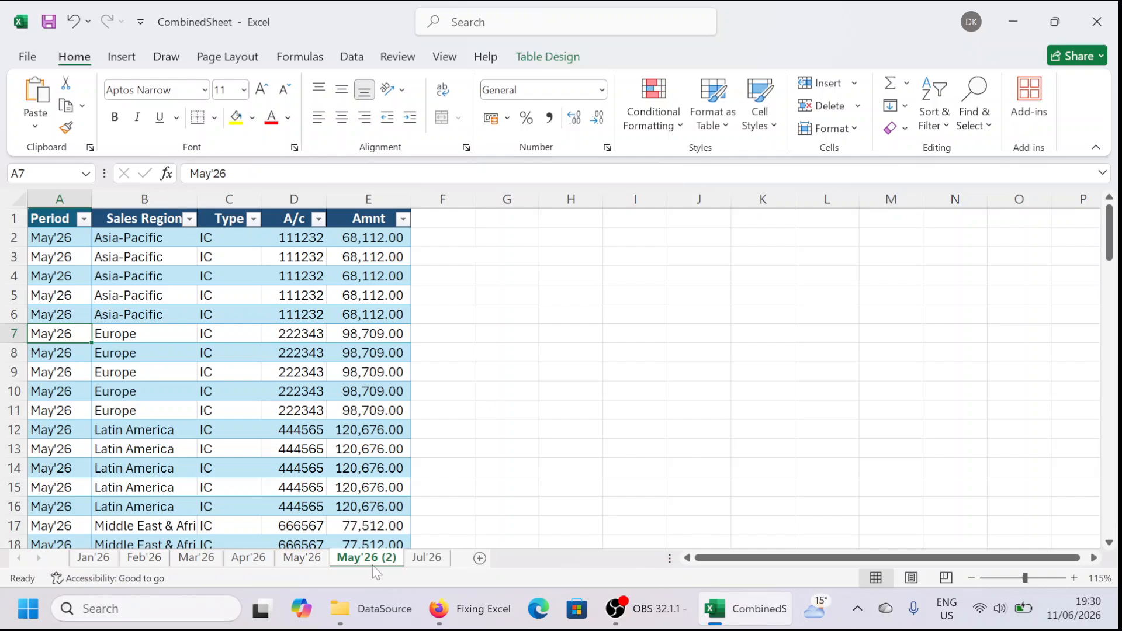
key("alt+h")
key("o")
key("r")
key("End")
key("BackSpace")
key("BackSpace")
key("BackSpace")
key("BackSpace")
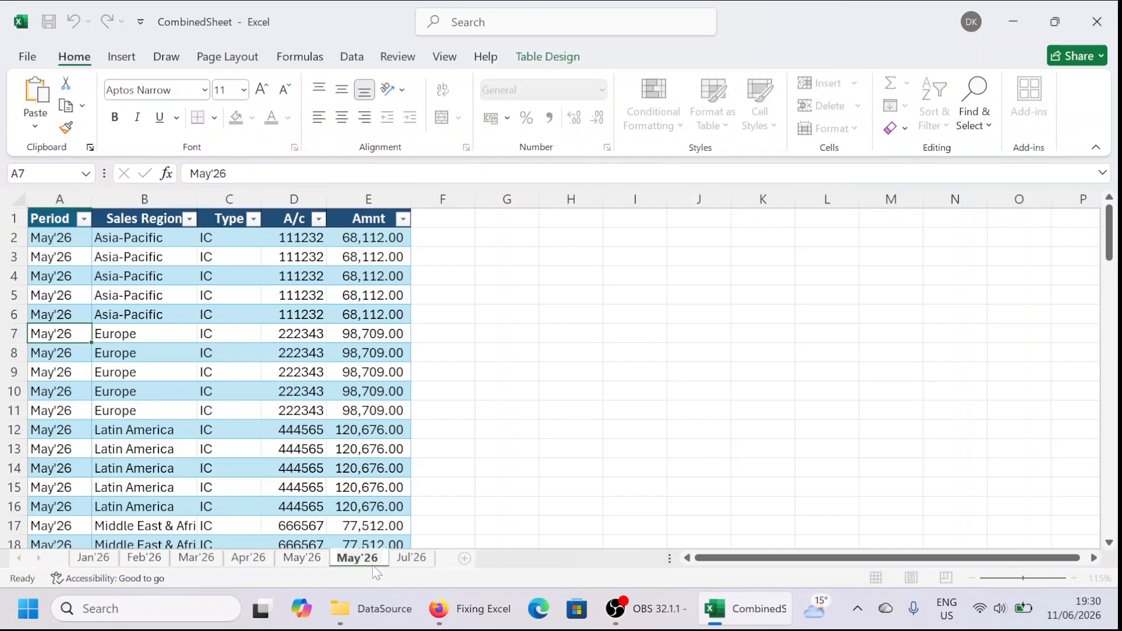
key("Home")
key("shift+Right")
key("shift+Right")
key("shift+Right")
type("jun")
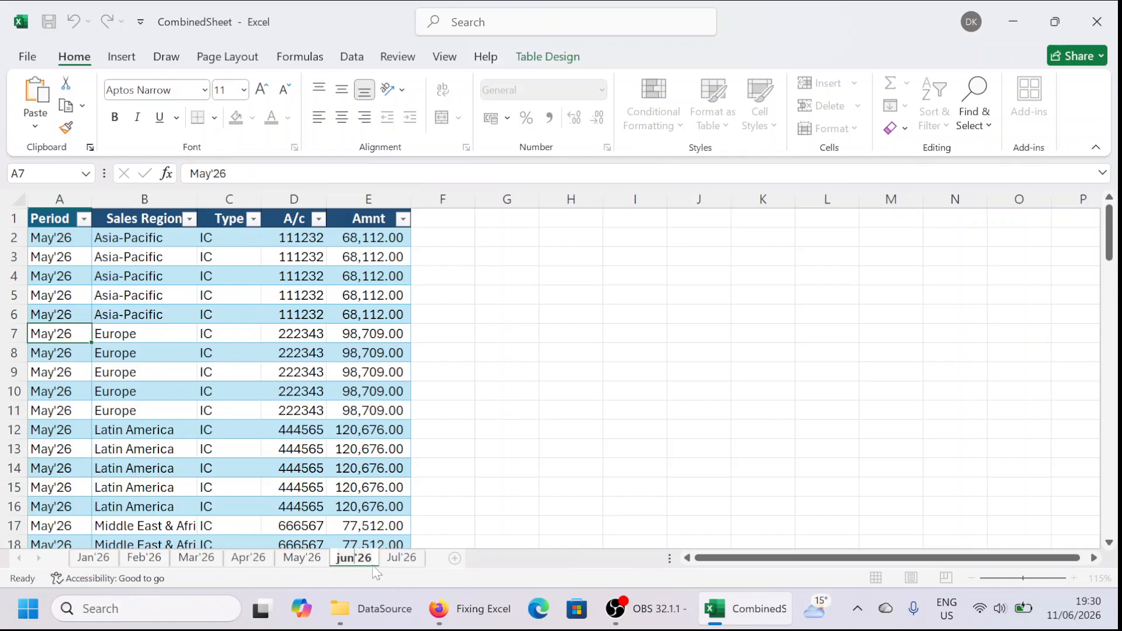
key("Home")
key("shift+Right")
type("J")
key("Return")
Step: Change every Period value in the Jun'26 sheet's table to Jun'26, from A2 down to the last row
key("ctrl+Up")
key("Right")
key("Left")
key("Down")
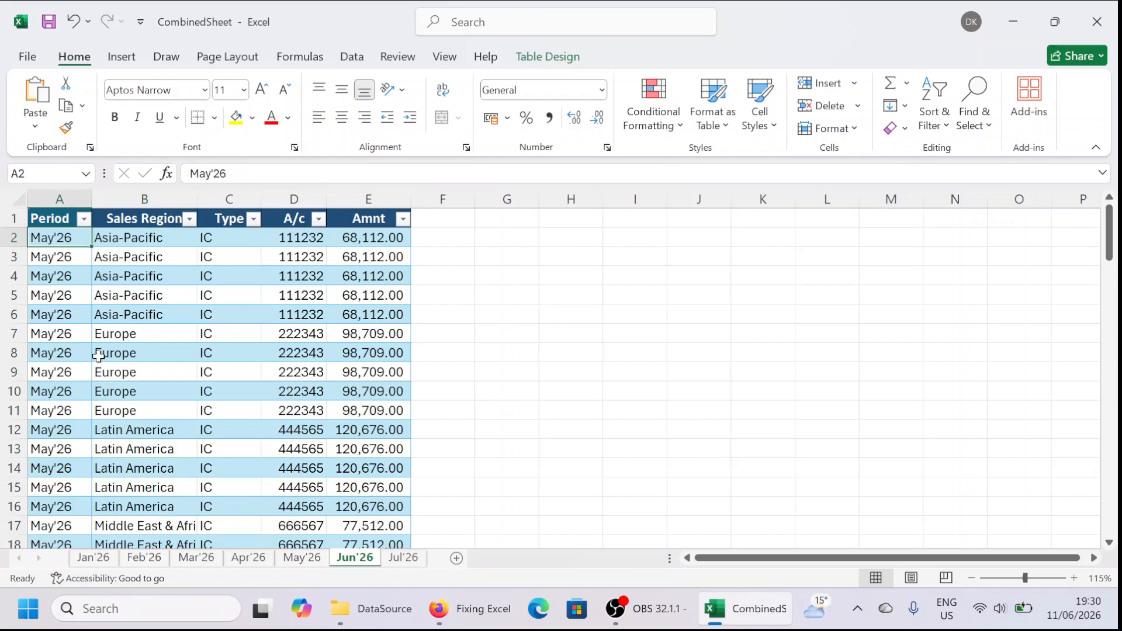
key("F2")
key("Home")
key("shift+Right")
key("shift+Right")
key("shift+Right")
type("Jun")
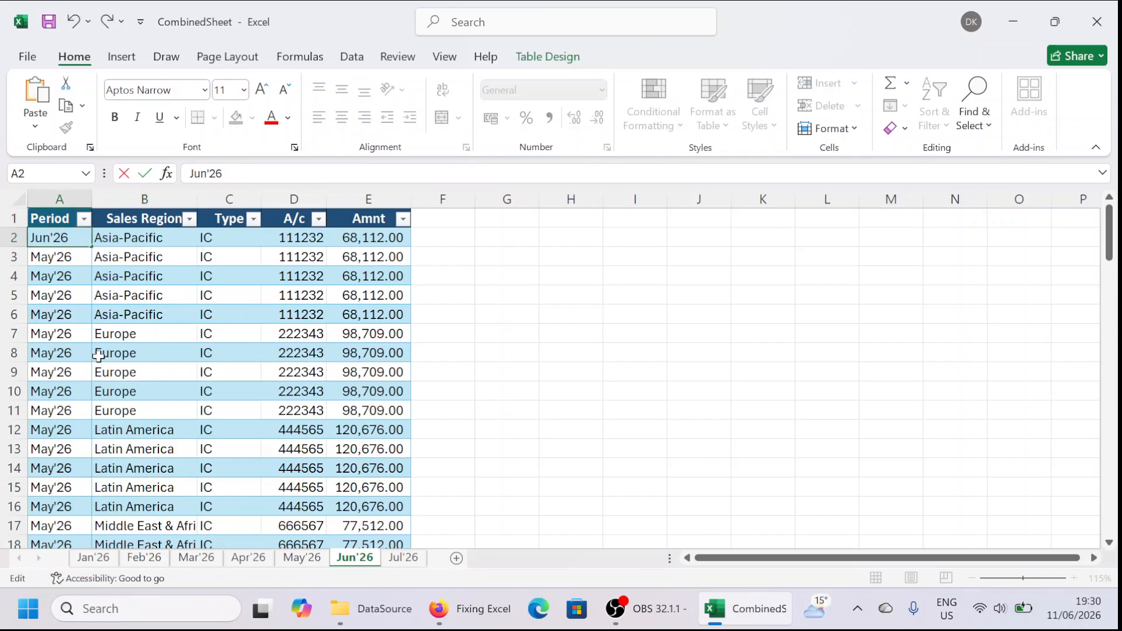
key("ctrl+Return")
key("ctrl+shift+Down")
key("ctrl+d")
left_click(316, 436)
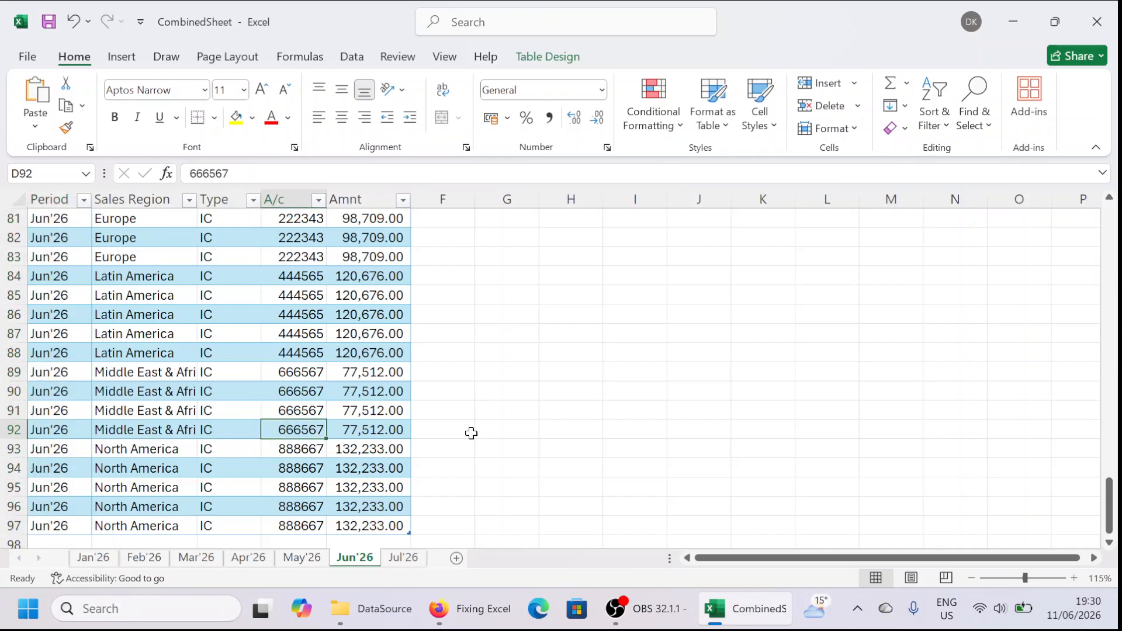
Step: Close the CombinedSheet workbook and save its changes
left_click(443, 538)
left_click(521, 488)
left_click(1113, 7)
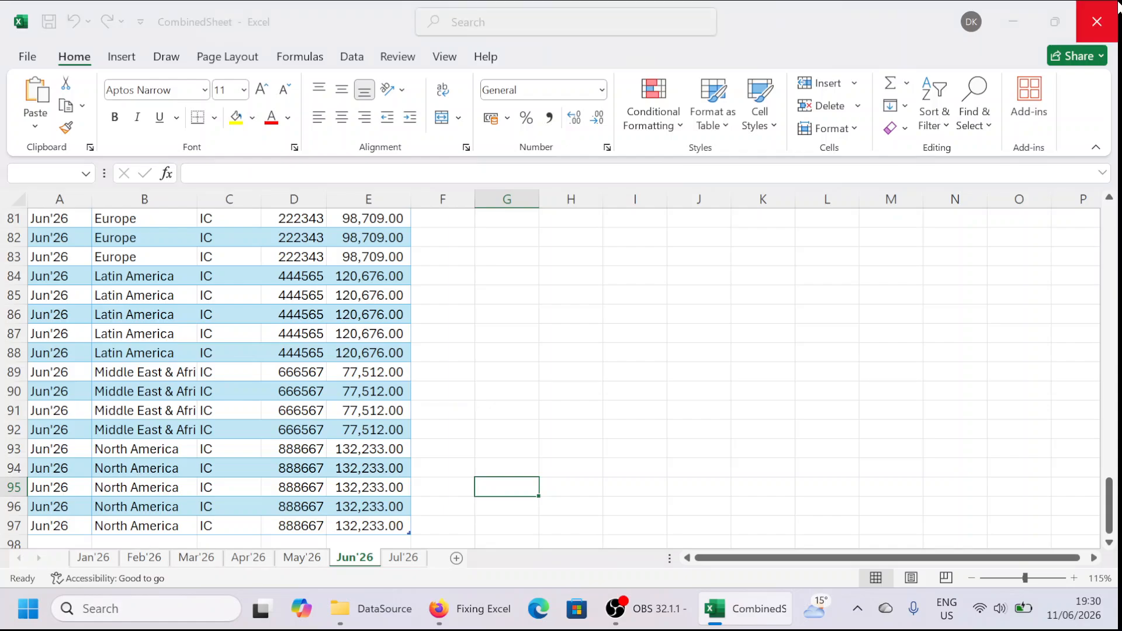
left_click(520, 328)
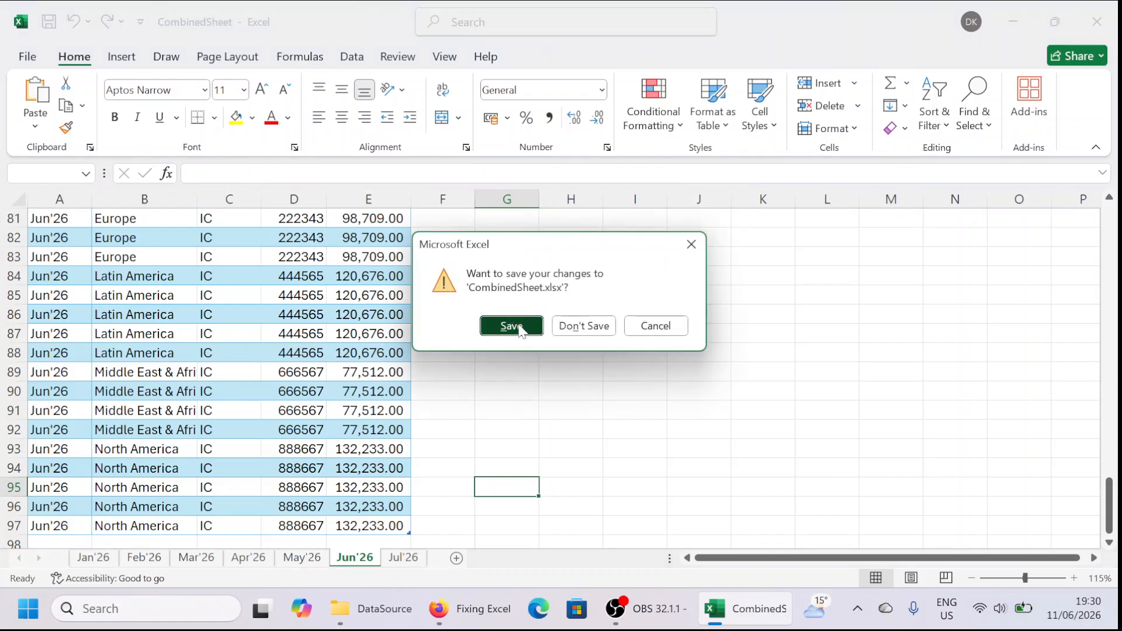
Step: Reopen the Book1dd workbook from the desktop and select a cell inside the Dynamic sheet's table
key("super+d")
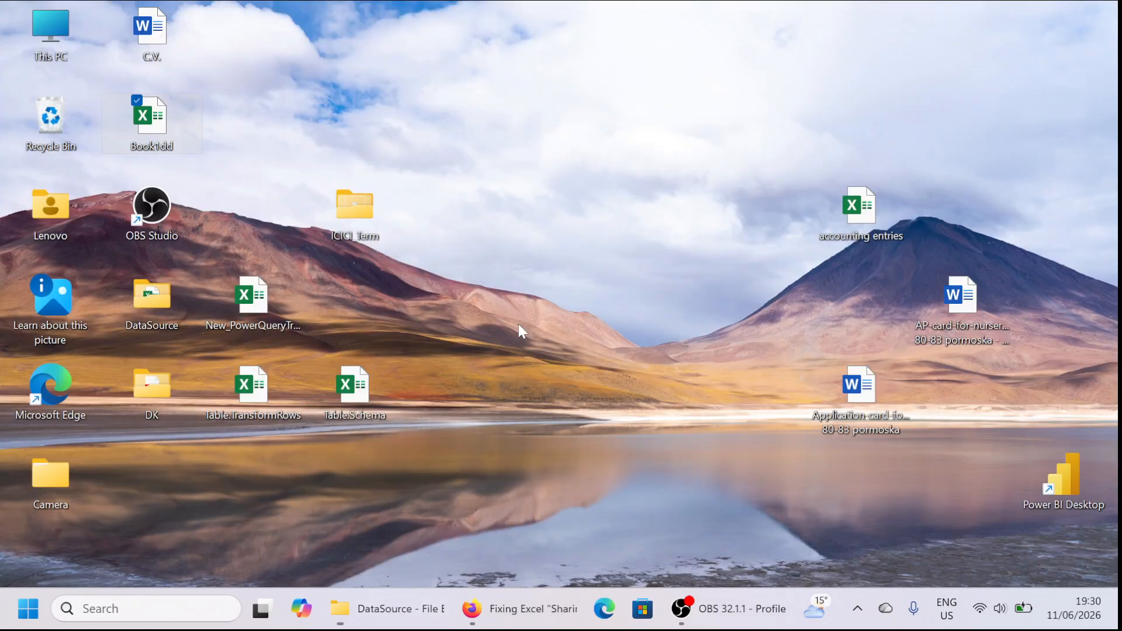
double_click(153, 116)
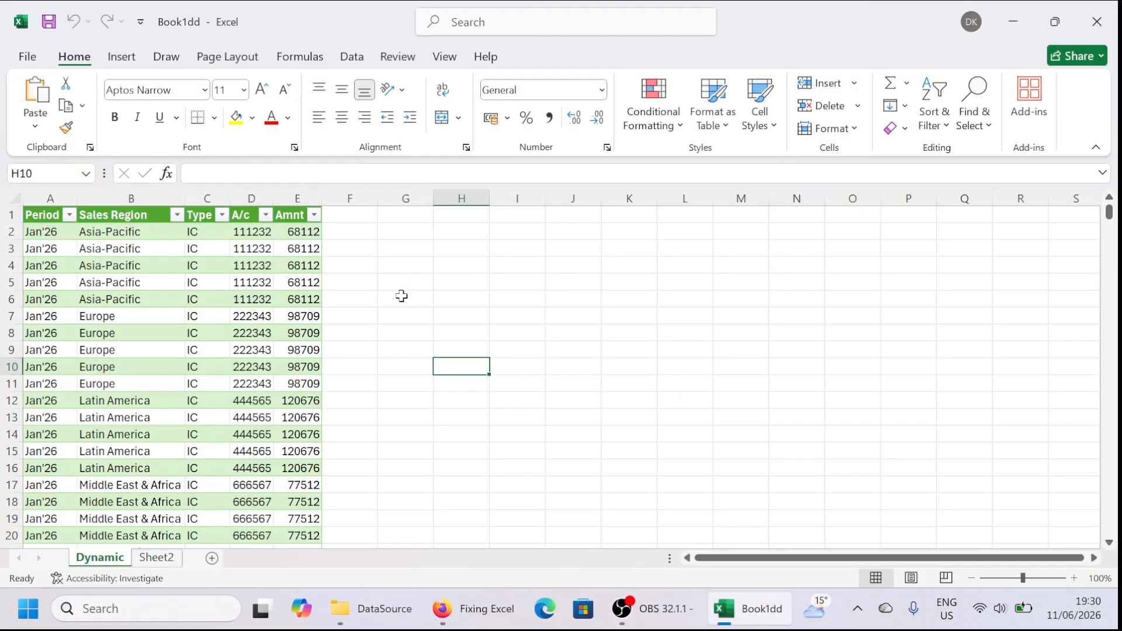
left_click(402, 296)
key("ctrl+Left")
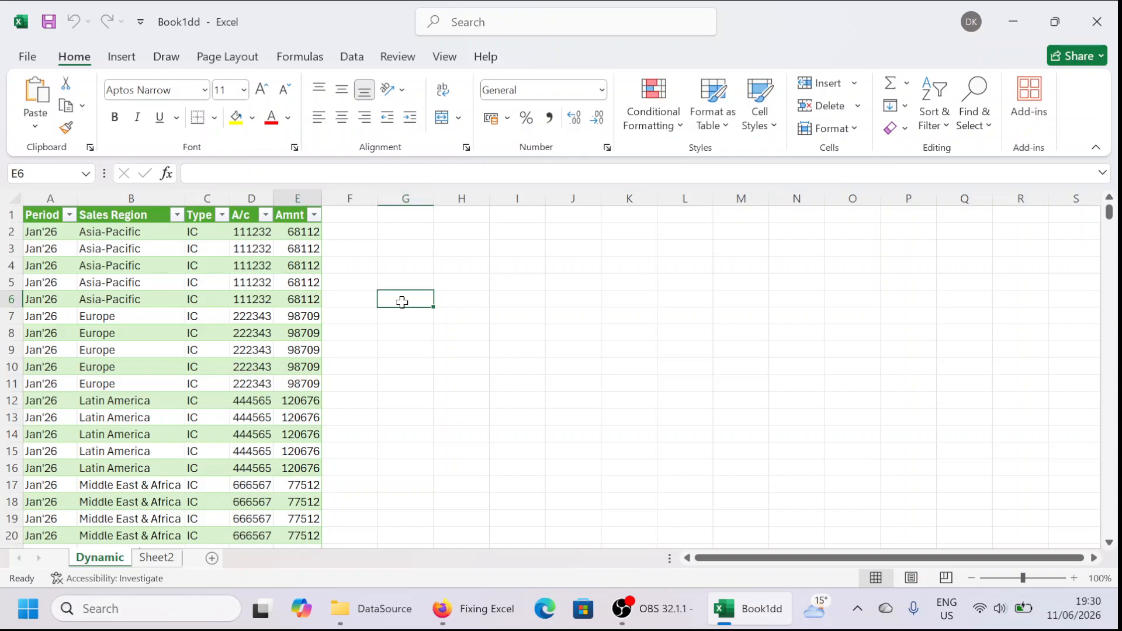
key("ctrl+Left")
key("ctrl+Up")
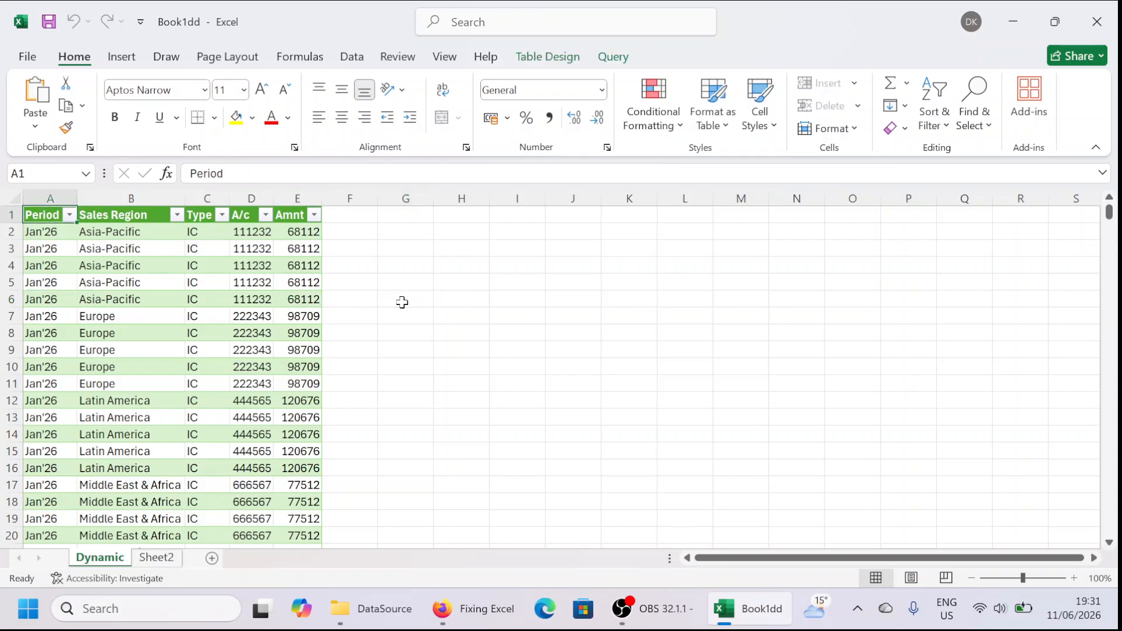
left_click(357, 271)
left_click(202, 300)
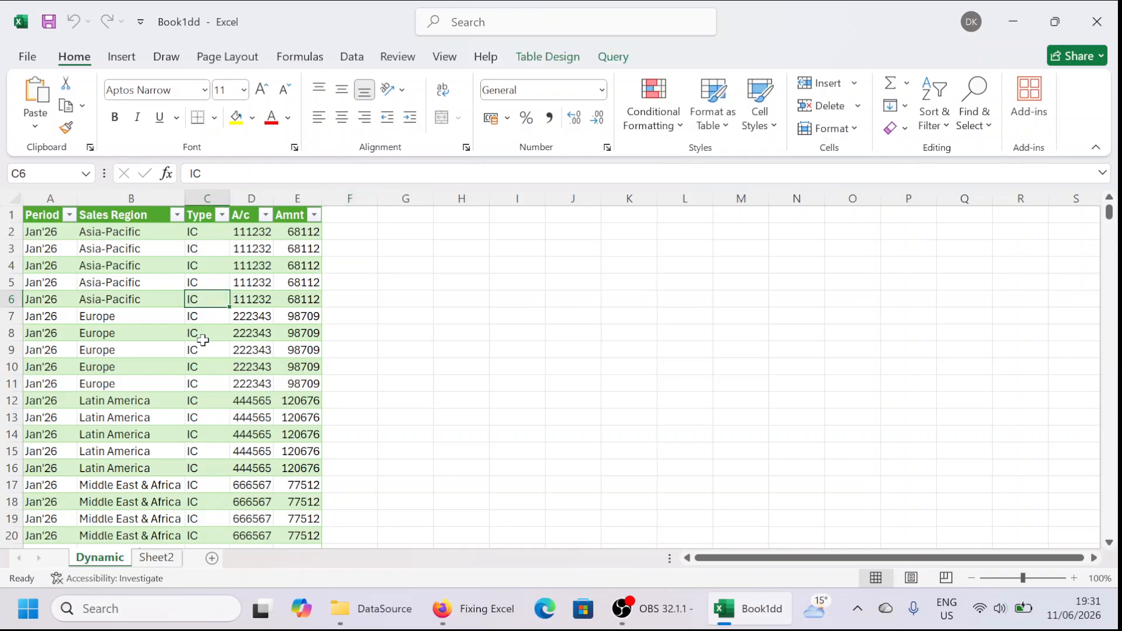
left_click(298, 299)
Step: Show the workbook's queries and connections, and check the rows loaded by Query1 (2)
left_click(352, 56)
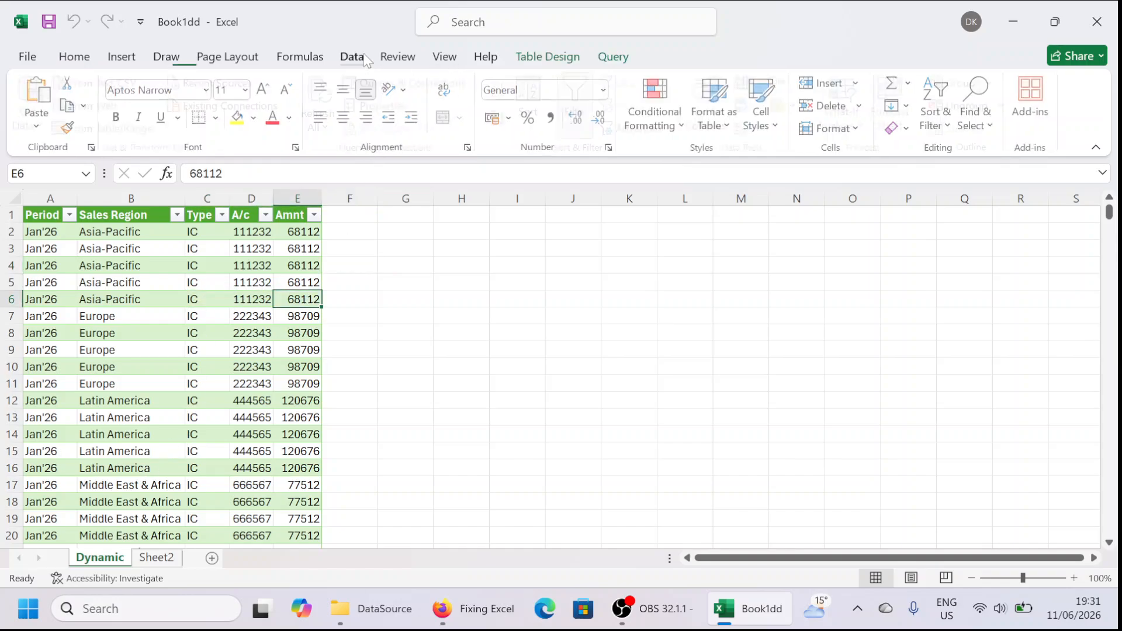
left_click(430, 88)
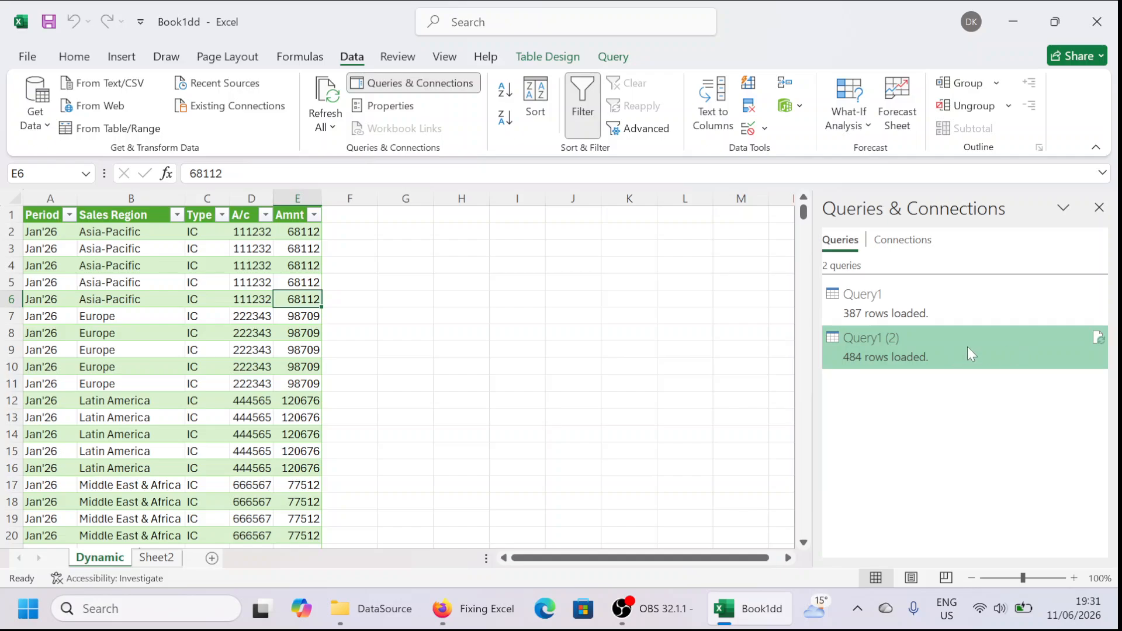
mouse_move(970, 351)
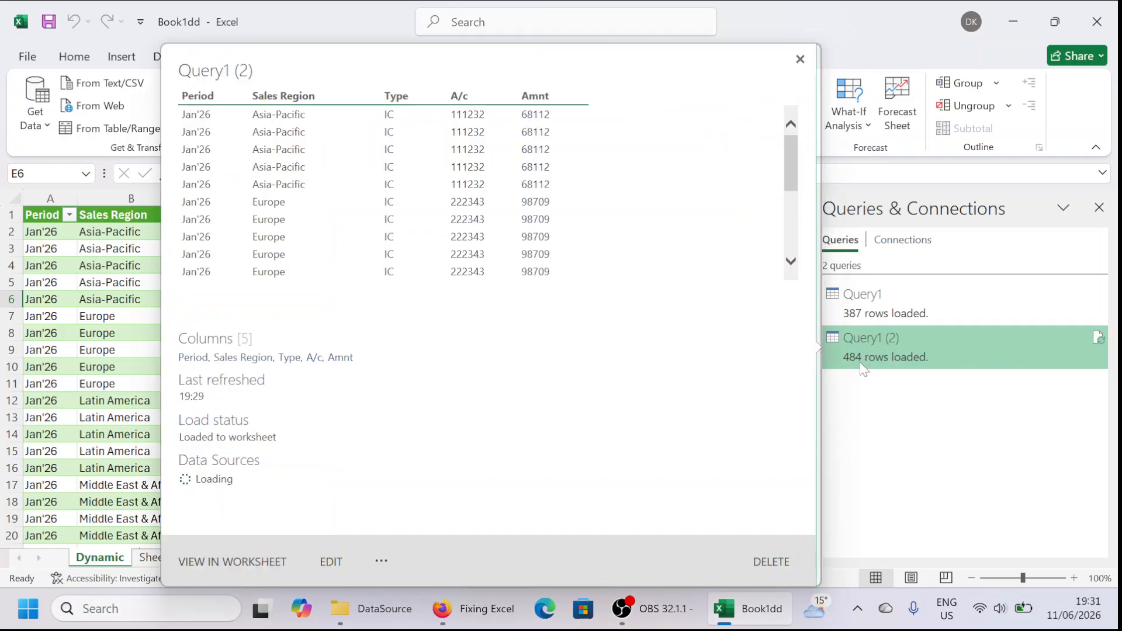
left_click(117, 386)
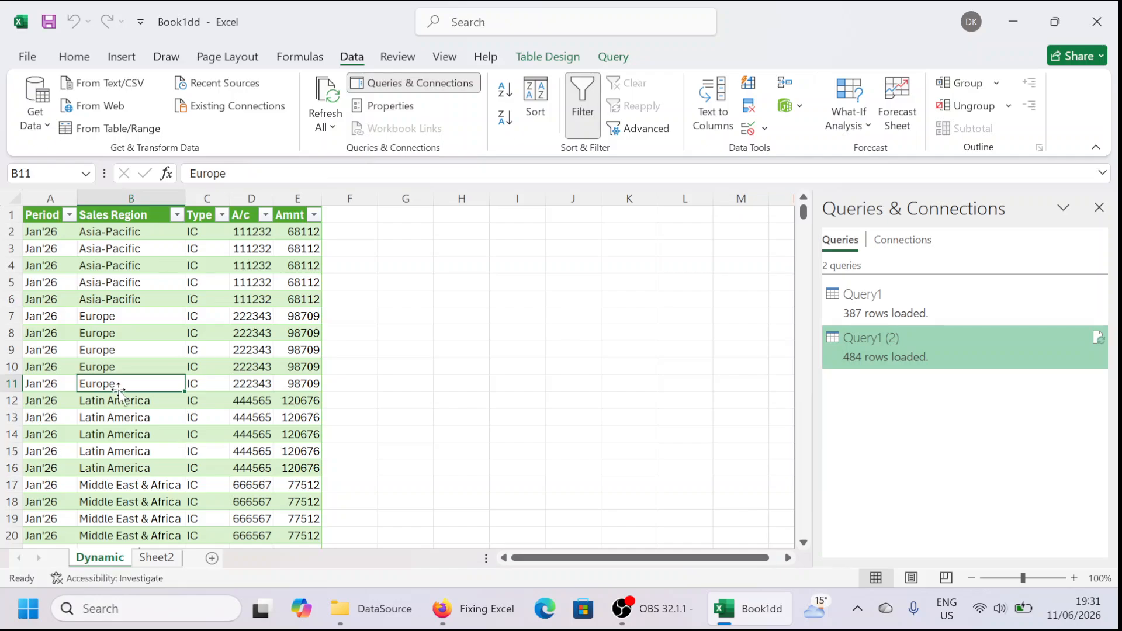
Step: Refresh the Dynamic table from its source and check the loaded row count of Query1 (2)
left_click(189, 317)
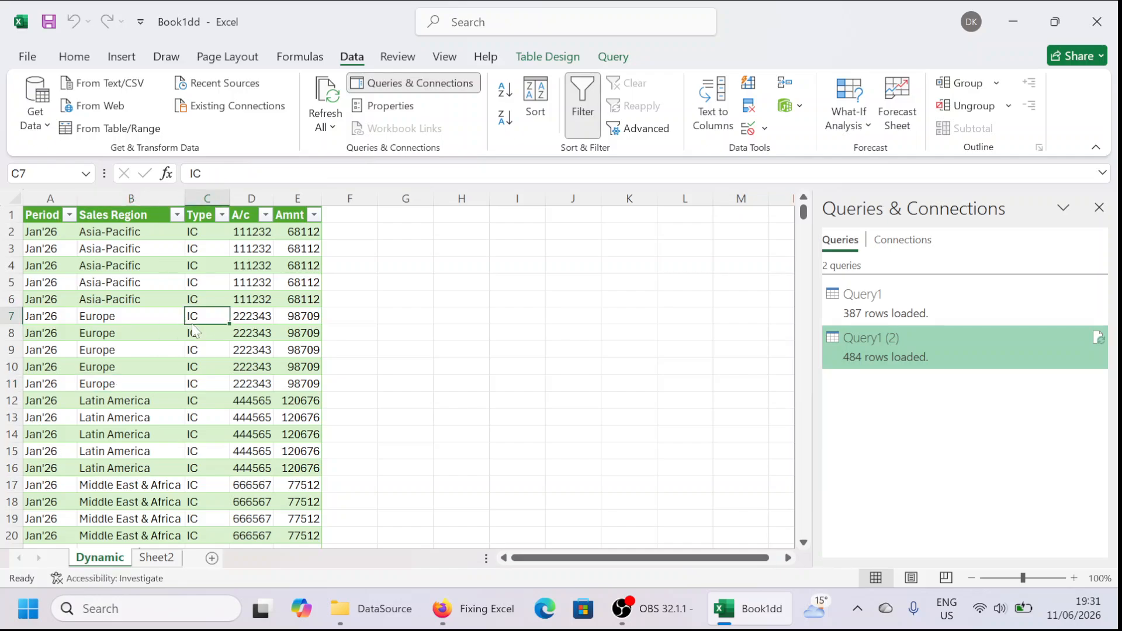
right_click(220, 299)
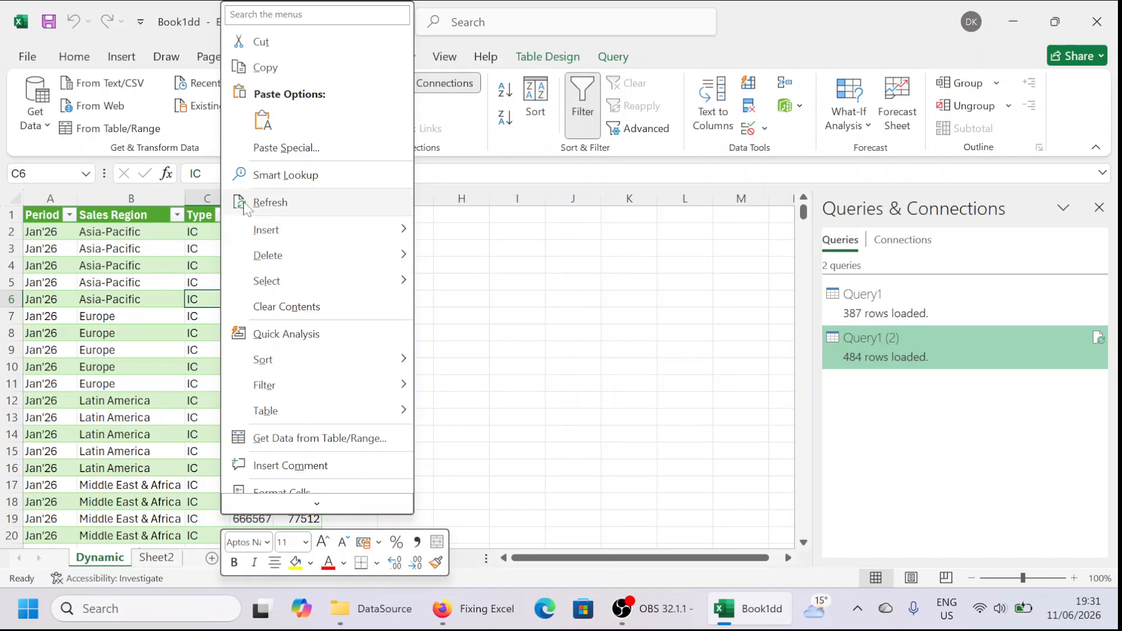
left_click(266, 203)
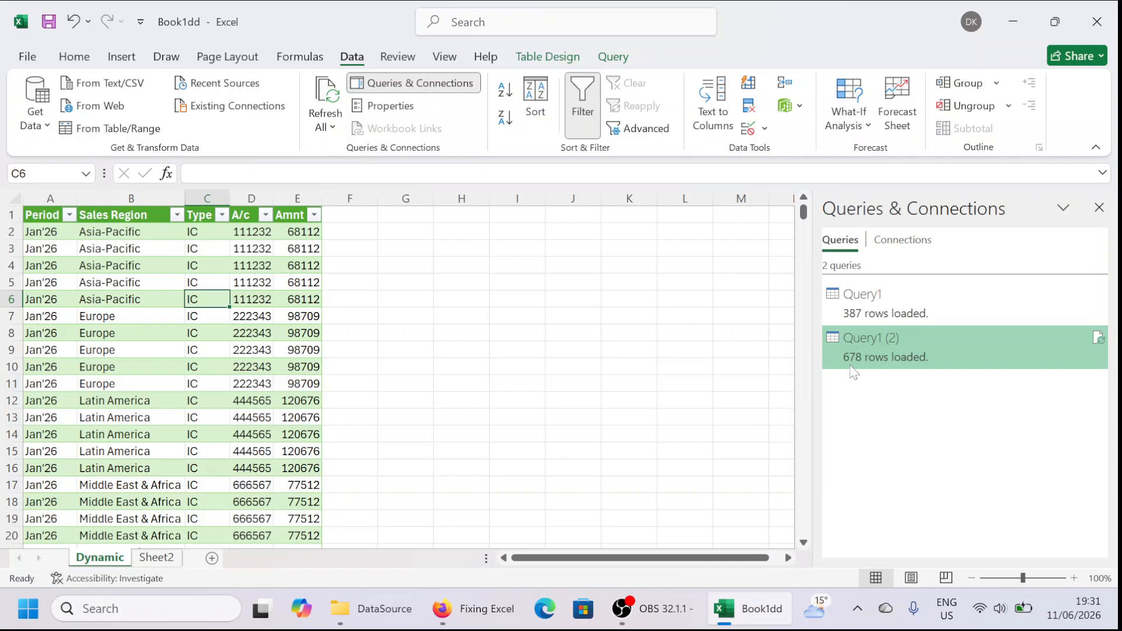
mouse_move(843, 367)
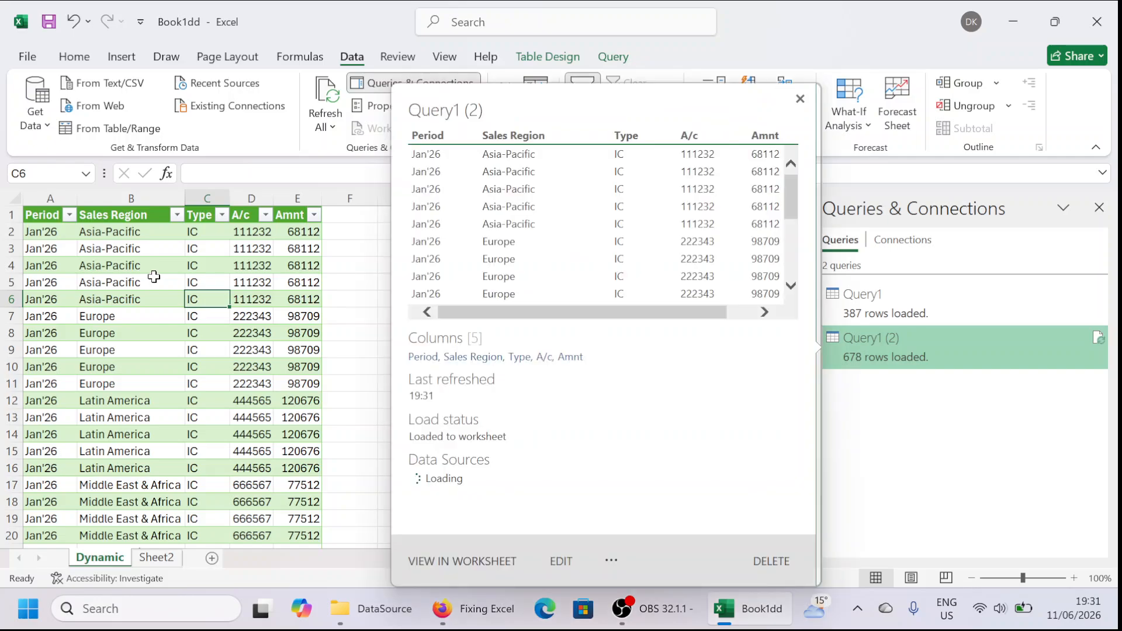
Step: Filter the refreshed table's Period column to exclude the value Period, and check its last and first rows
left_click(304, 268)
key("ctrl+Up")
key("ctrl+Left")
key("alt+Down")
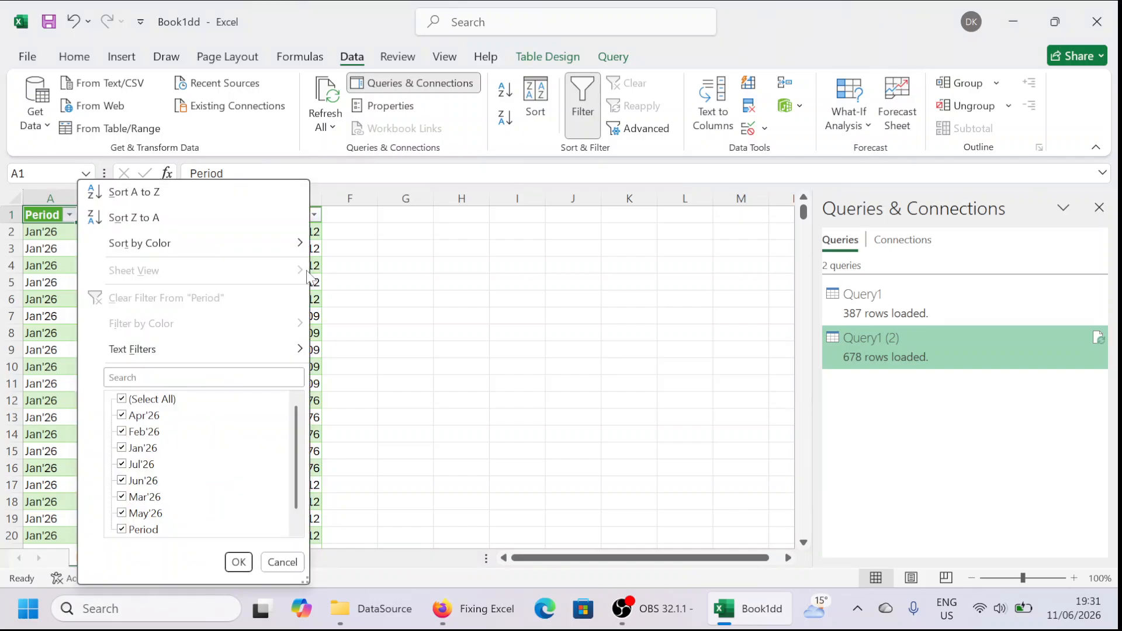
scroll(296, 419, "down", 1)
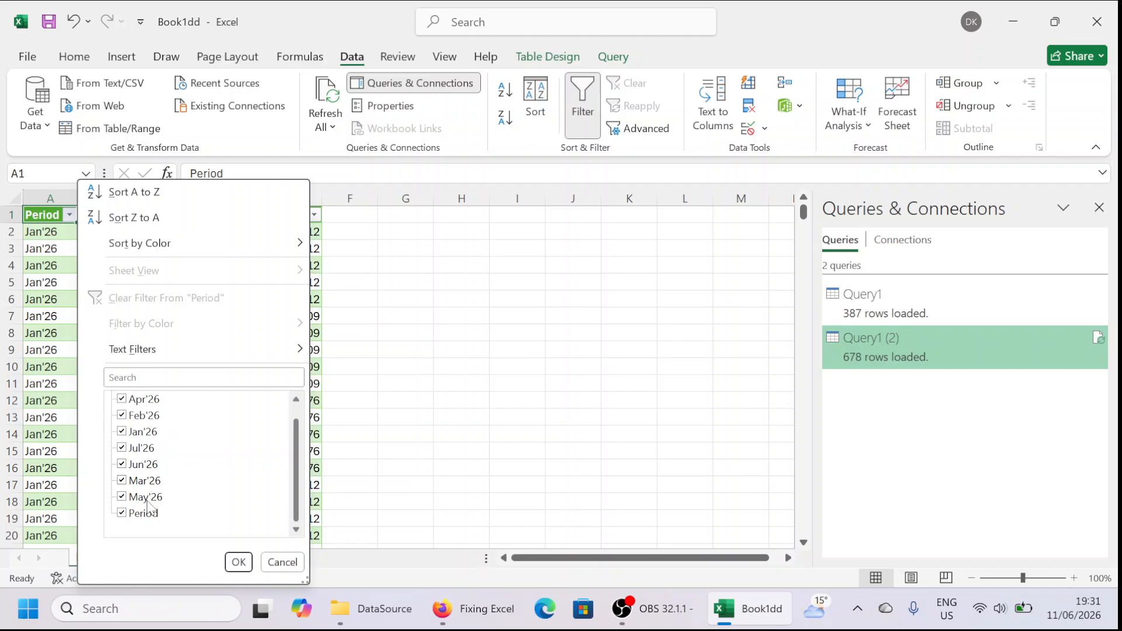
left_click(126, 517)
scroll(294, 488, "up", 1)
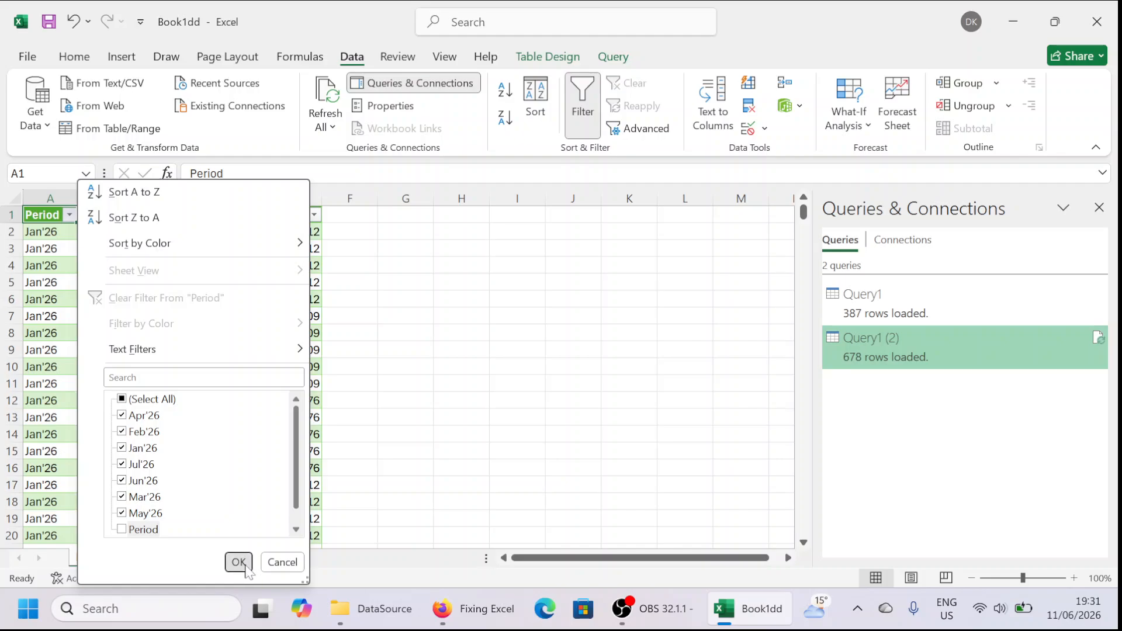
left_click(237, 562)
key("Down")
key("ctrl+Down")
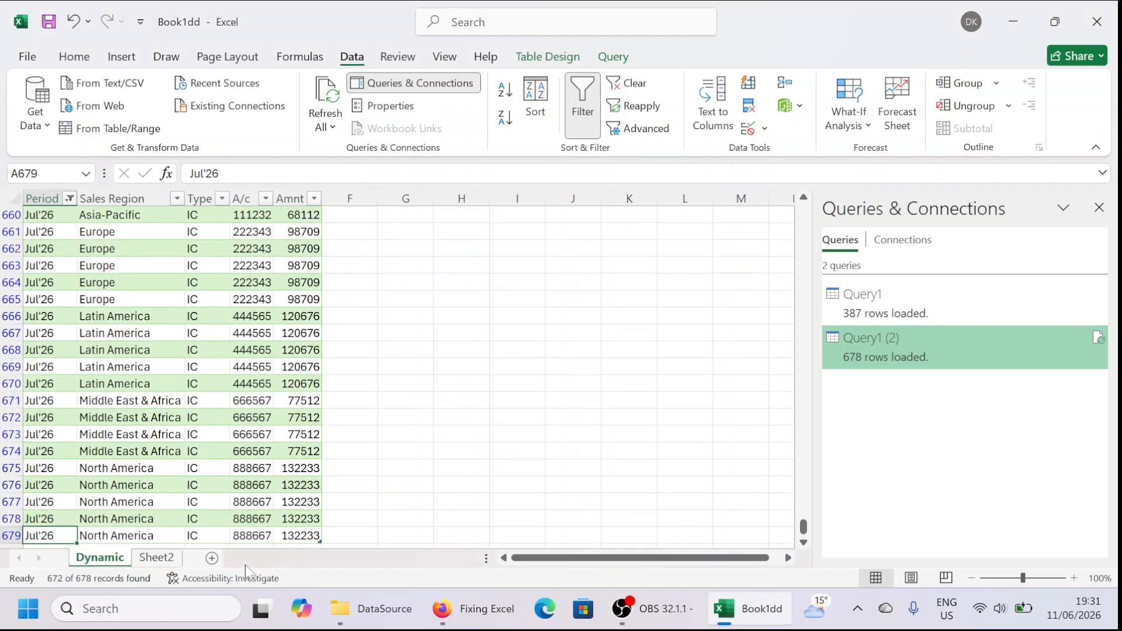
left_click(430, 397)
scroll(430, 397, "up", 1)
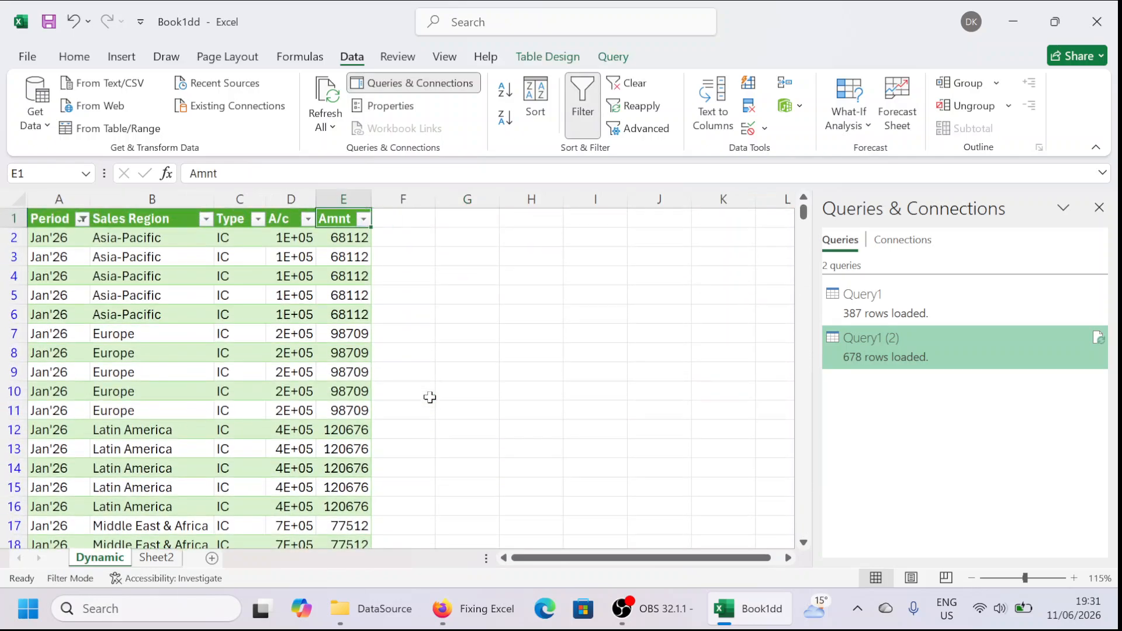
Step: Open Query1 (2) in the Power Query Editor, compare its result with Query1, and close the editor
left_click(604, 409)
mouse_move(906, 366)
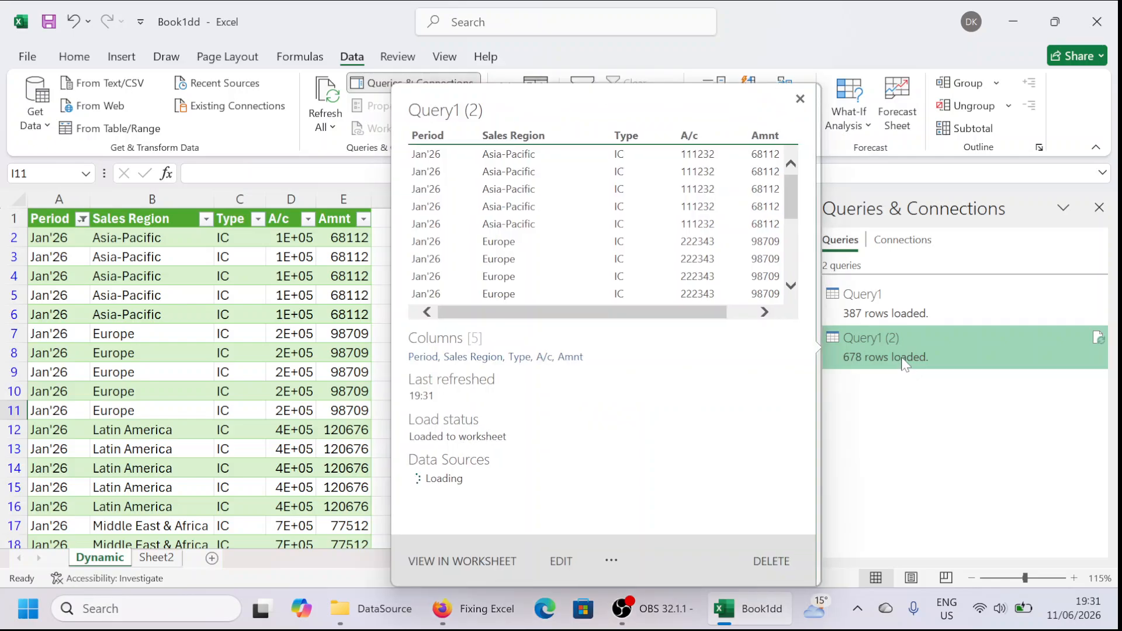
double_click(905, 363)
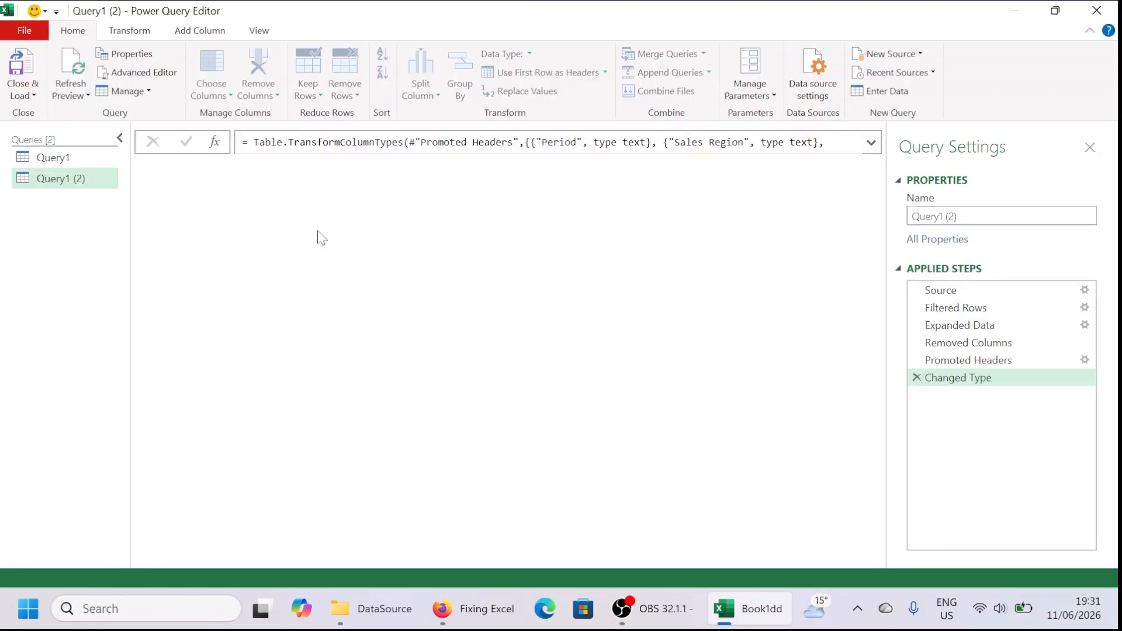
left_click(88, 158)
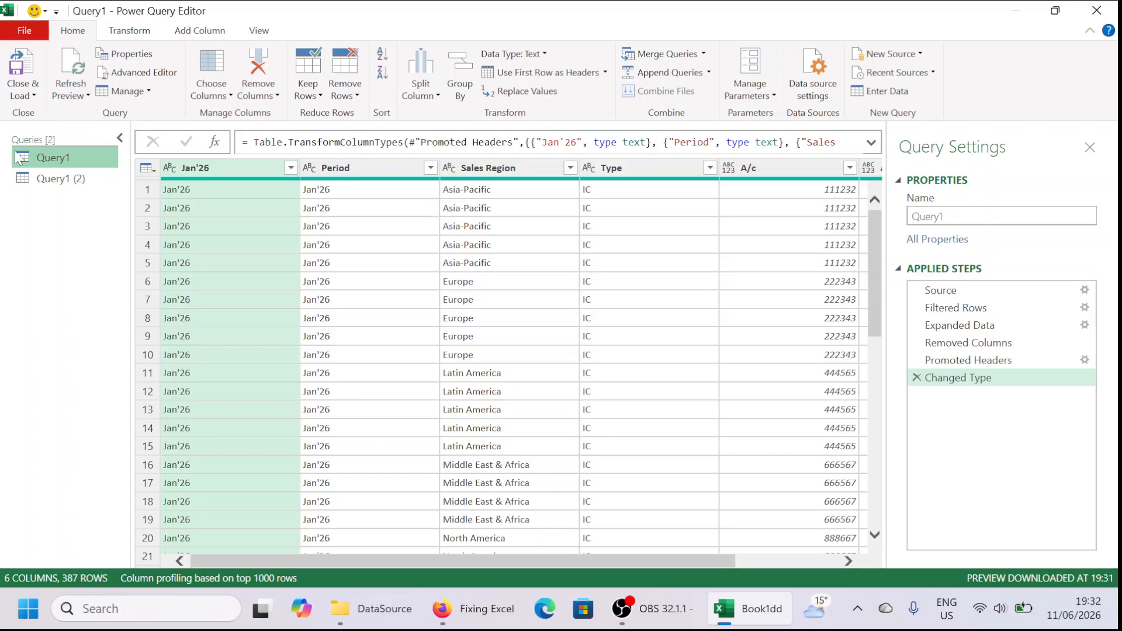
left_click(82, 178)
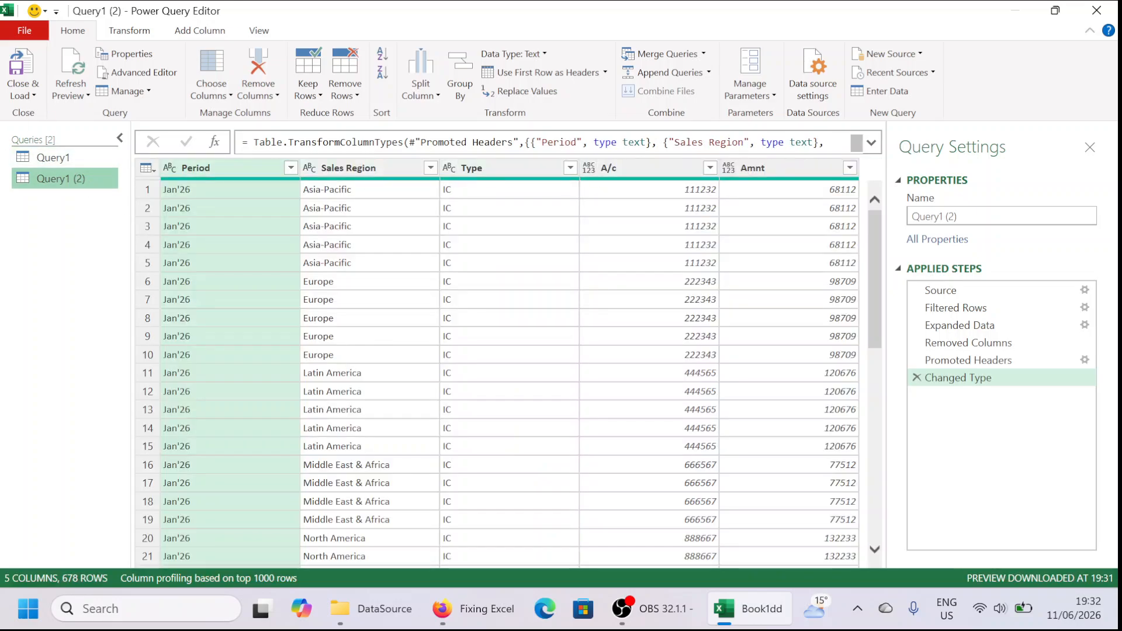
mouse_move(870, 234)
left_mouse_down()
mouse_move(859, 263)
mouse_move(859, 231)
left_mouse_up()
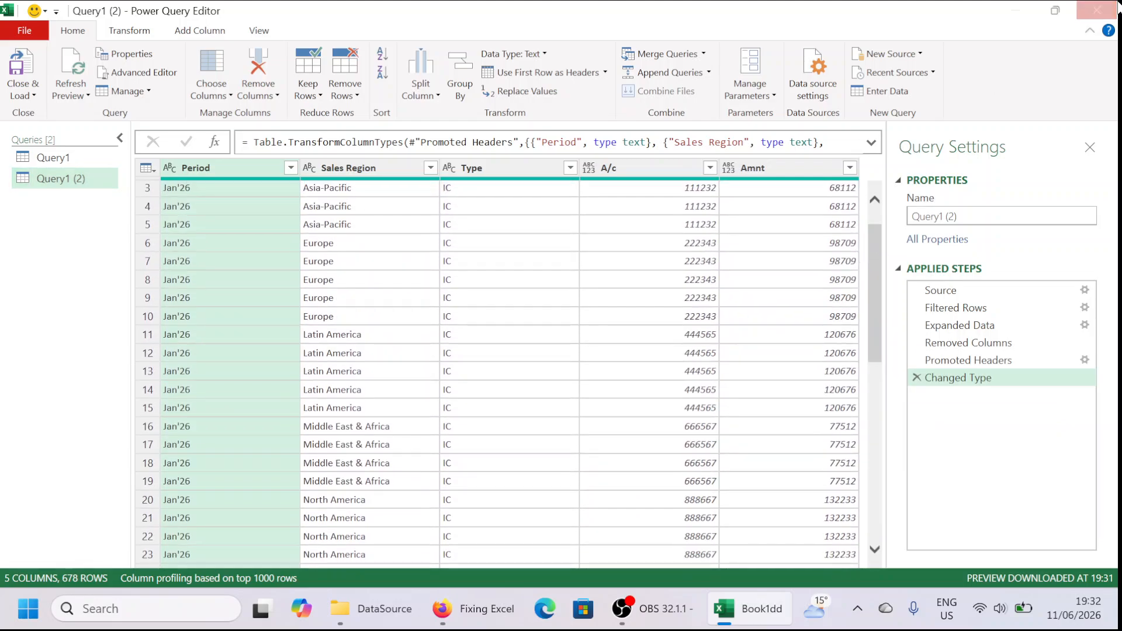
left_click(1097, 10)
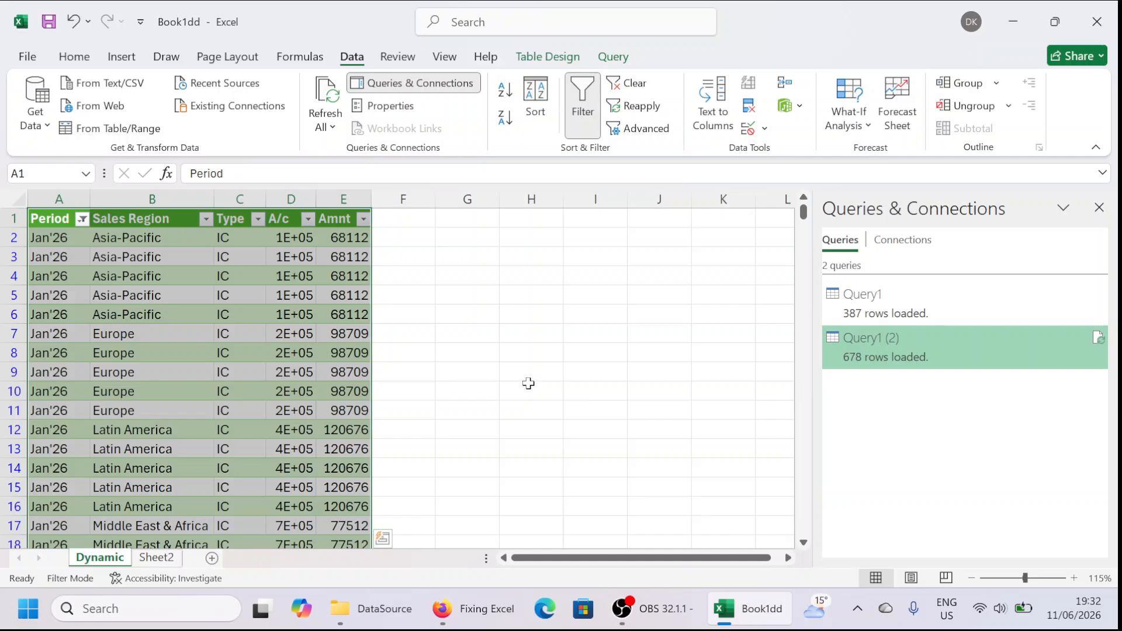
left_click(584, 338)
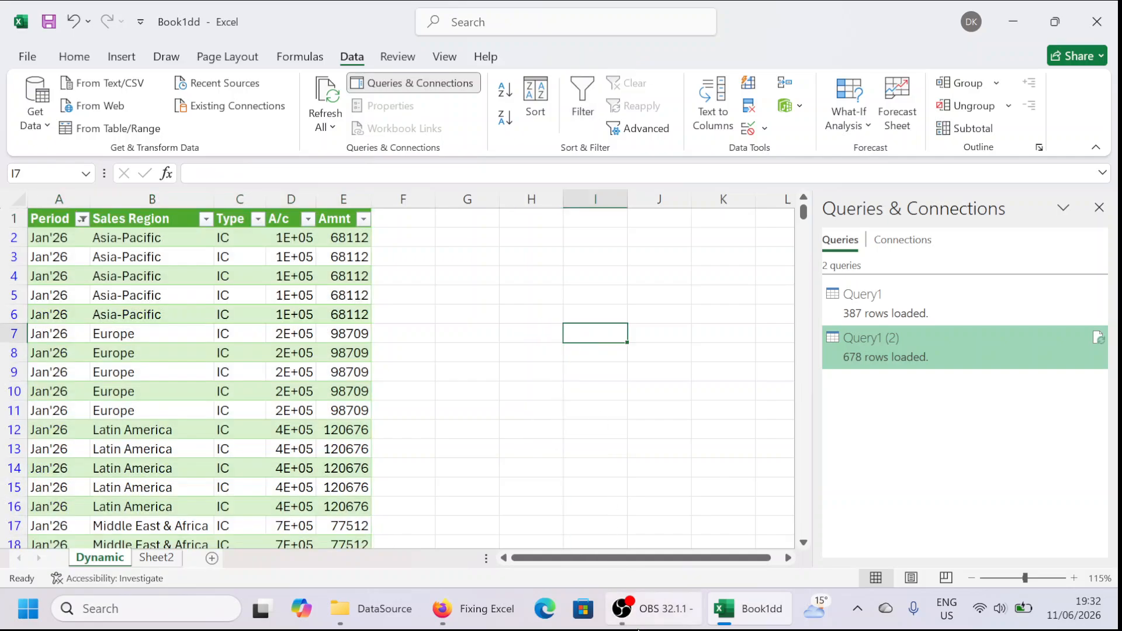
mouse_move(649, 625)
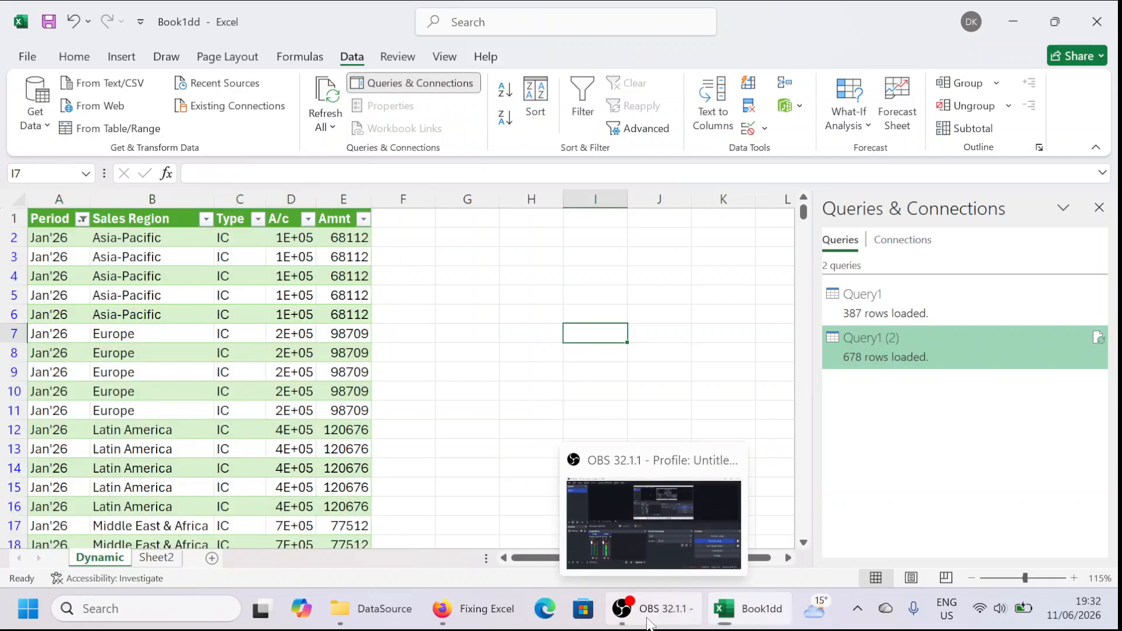